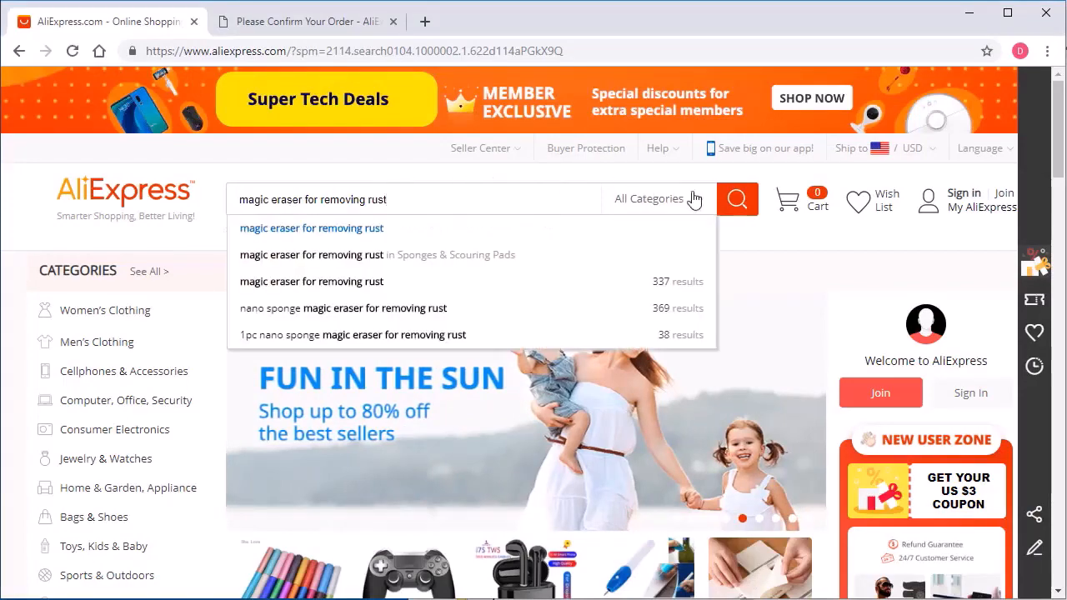
Search AliExpress for "magic eraser for removing rust" and start buying the eTya Nano Magic Eraser melamine sponge.
left_click(738, 200)
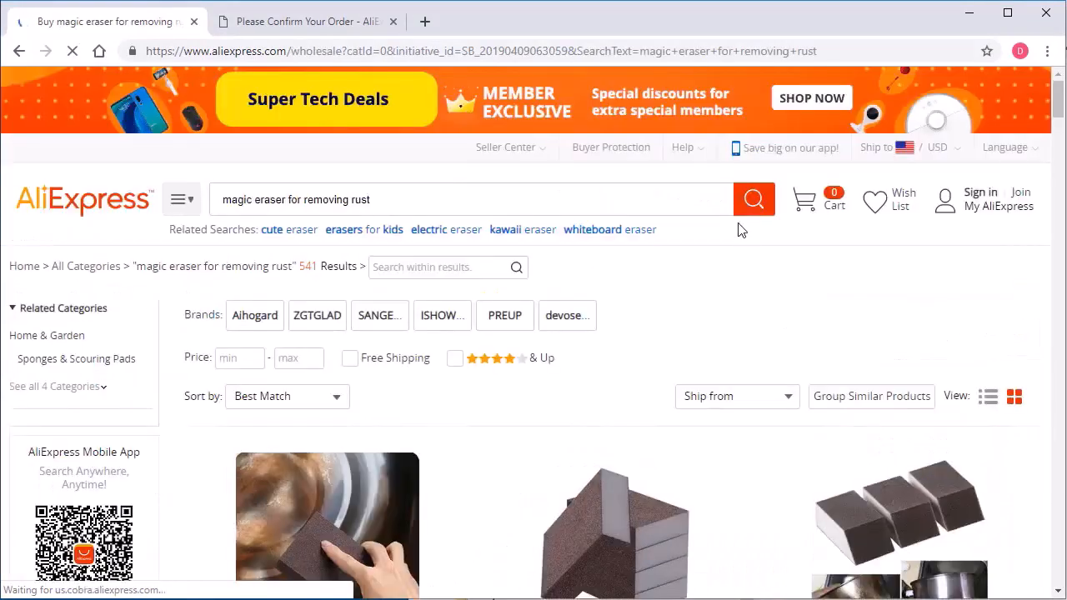
scroll(742, 233, "down", 3)
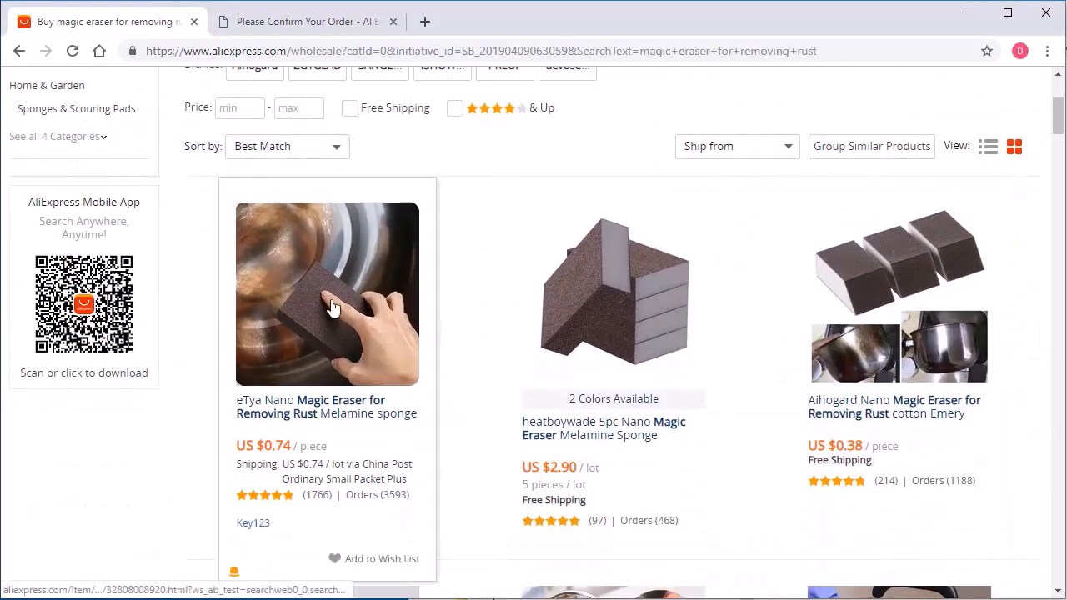
left_click(332, 307)
scroll(901, 330, "down", 4)
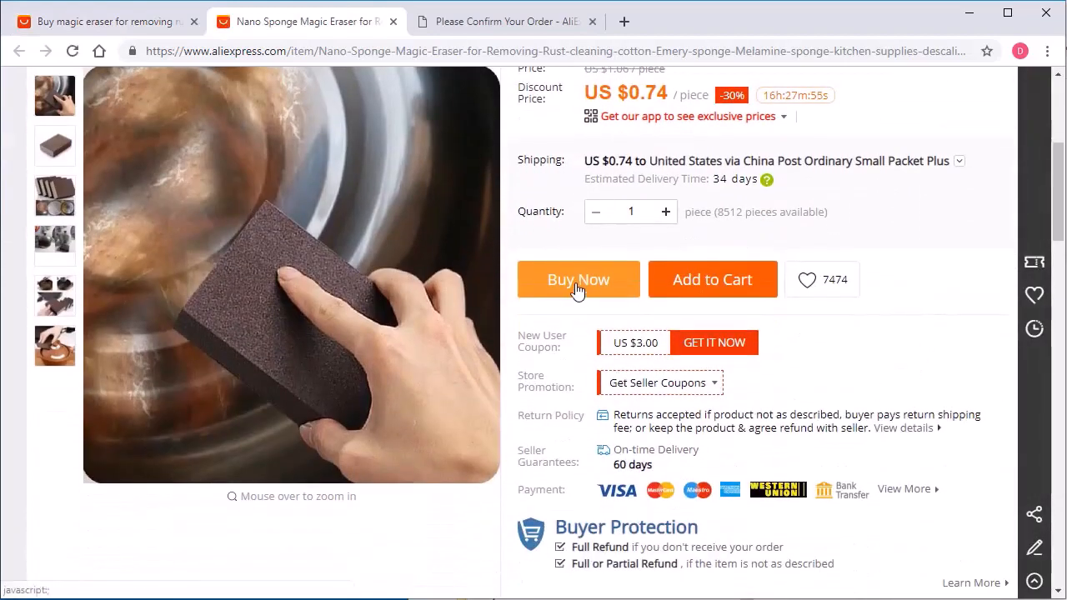
left_click(577, 283)
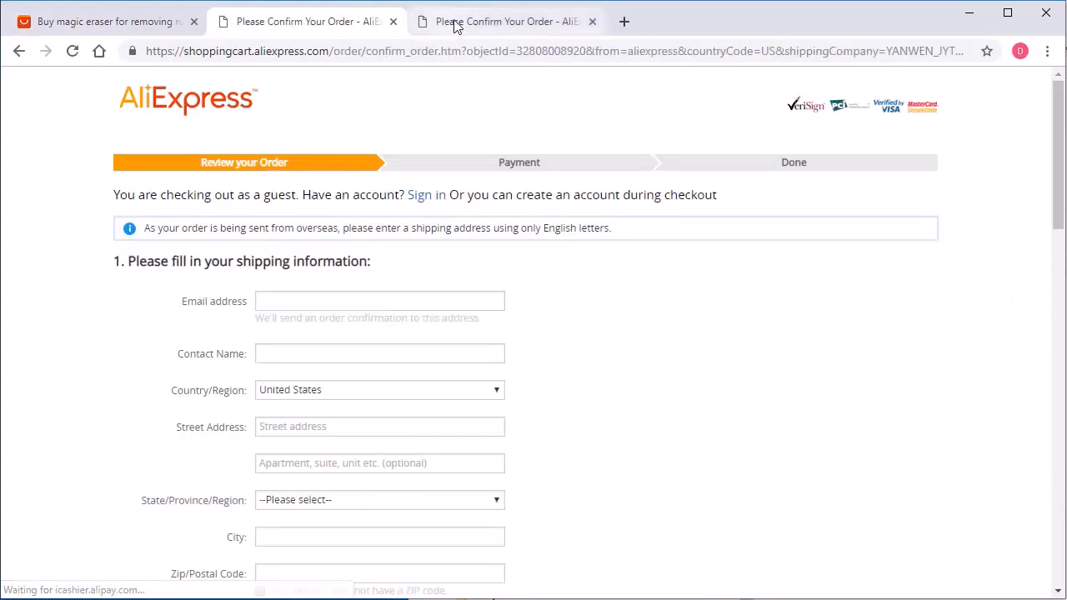
Review the filled-in shipping information and order details in the other order confirmation page.
left_click(455, 25)
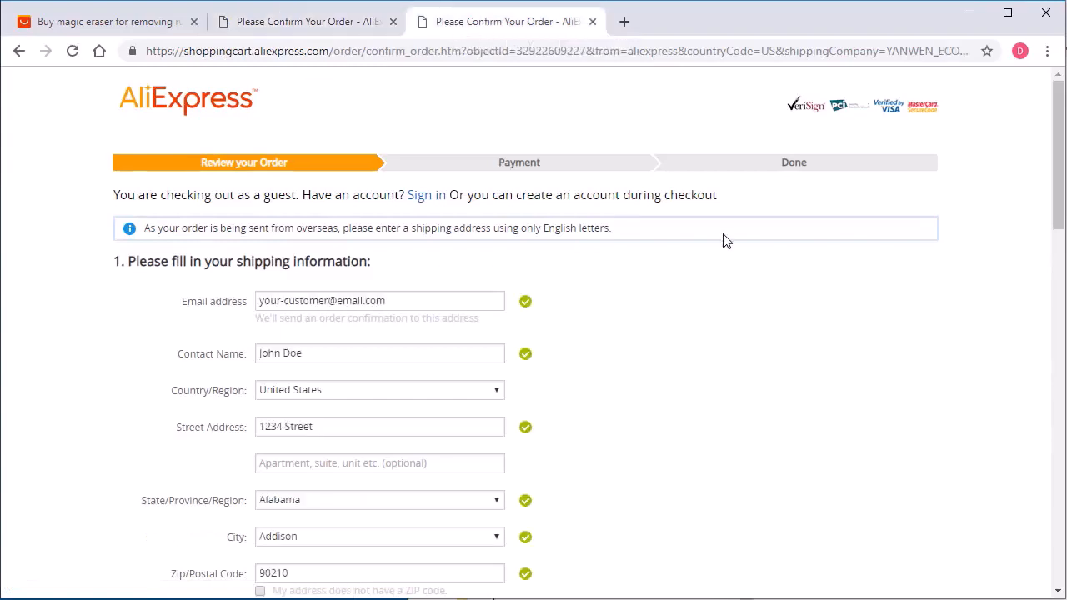
scroll(724, 240, "down", 1)
scroll(724, 240, "down", 4)
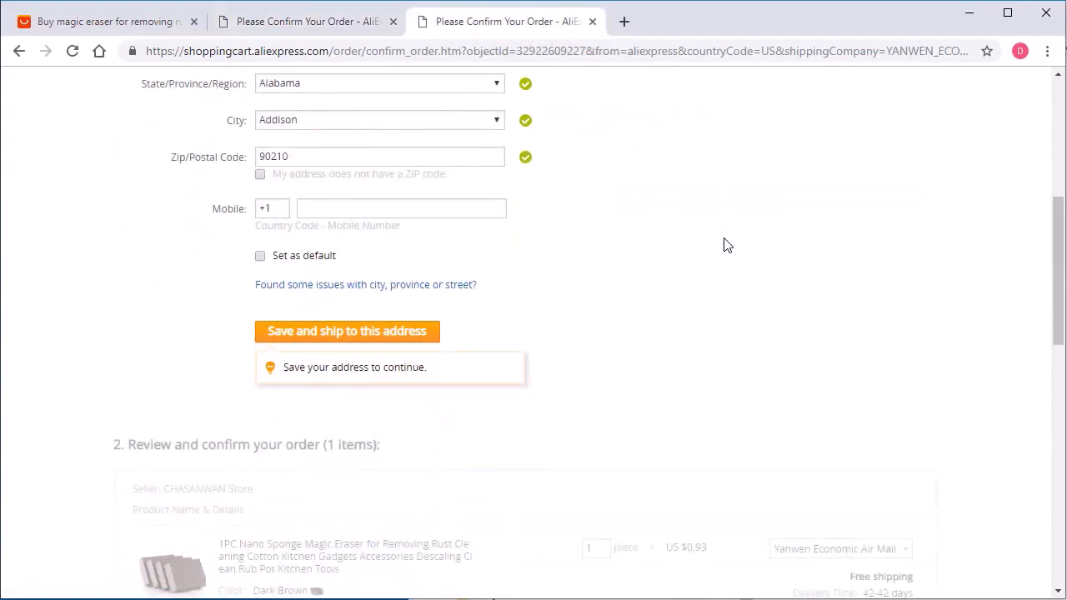
scroll(723, 244, "down", 8)
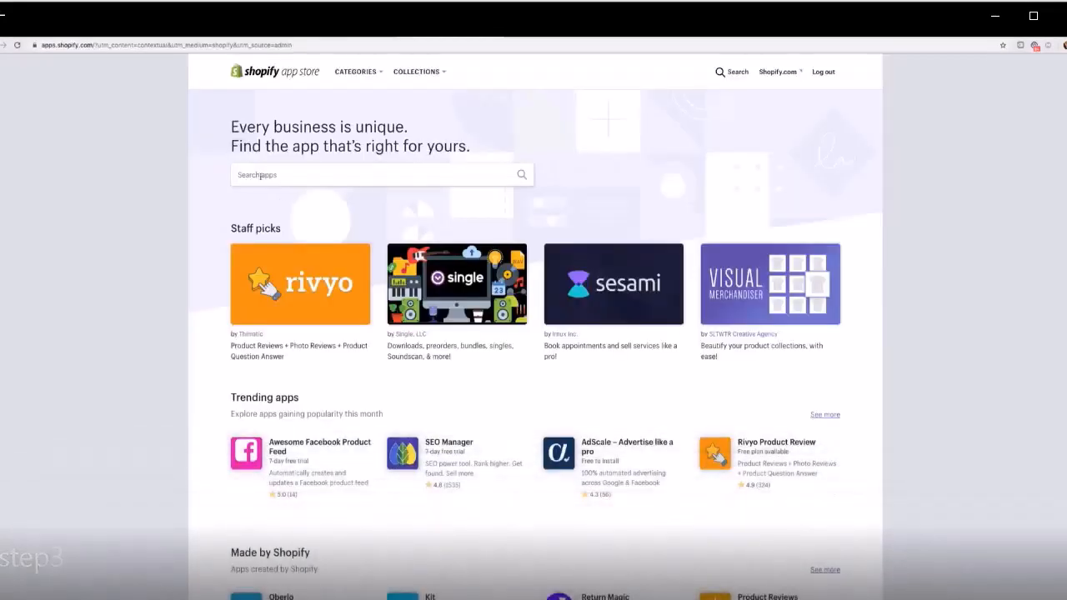
Switch to the Shopify App Store, search it for Oberlo and open the matching app.
left_click(351, 174)
type("obe")
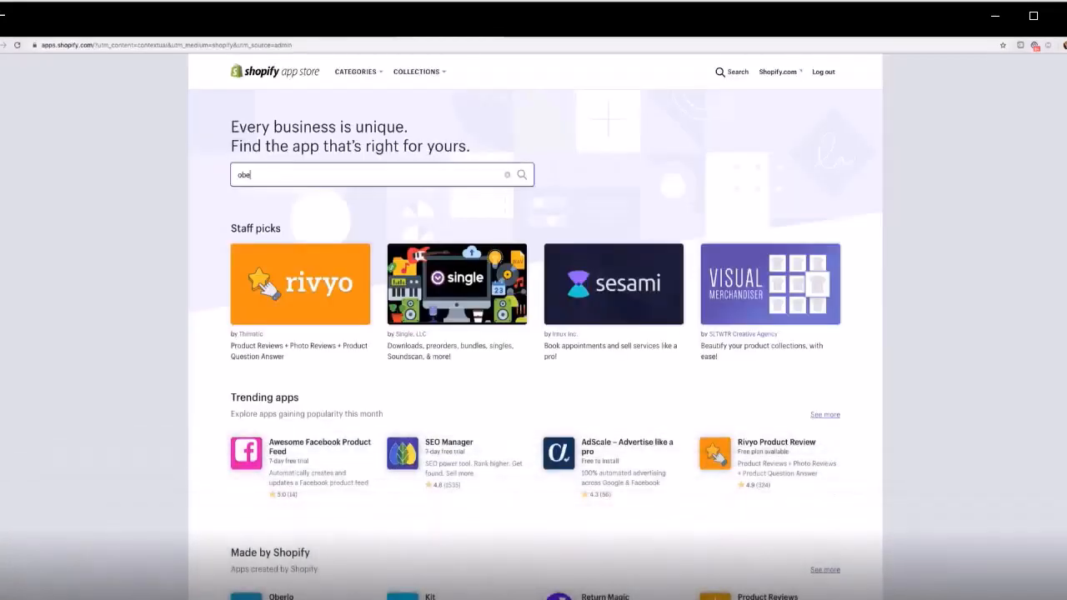
type("rl")
key("Return")
left_click(434, 246)
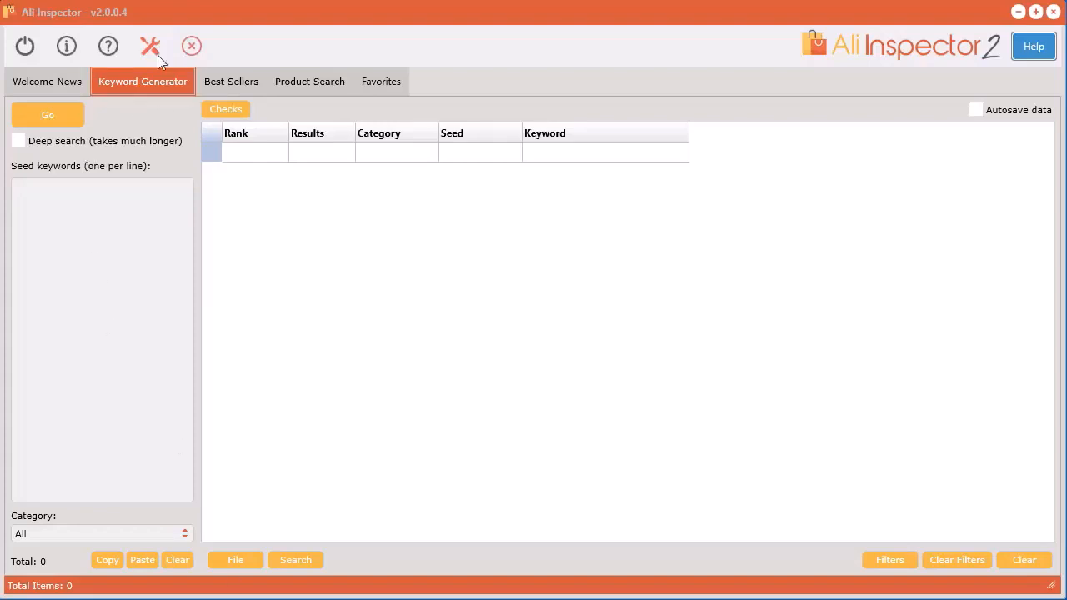
Look through the Best Sellers, Product Search and Favorites tools in Ali Inspector.
left_click(237, 83)
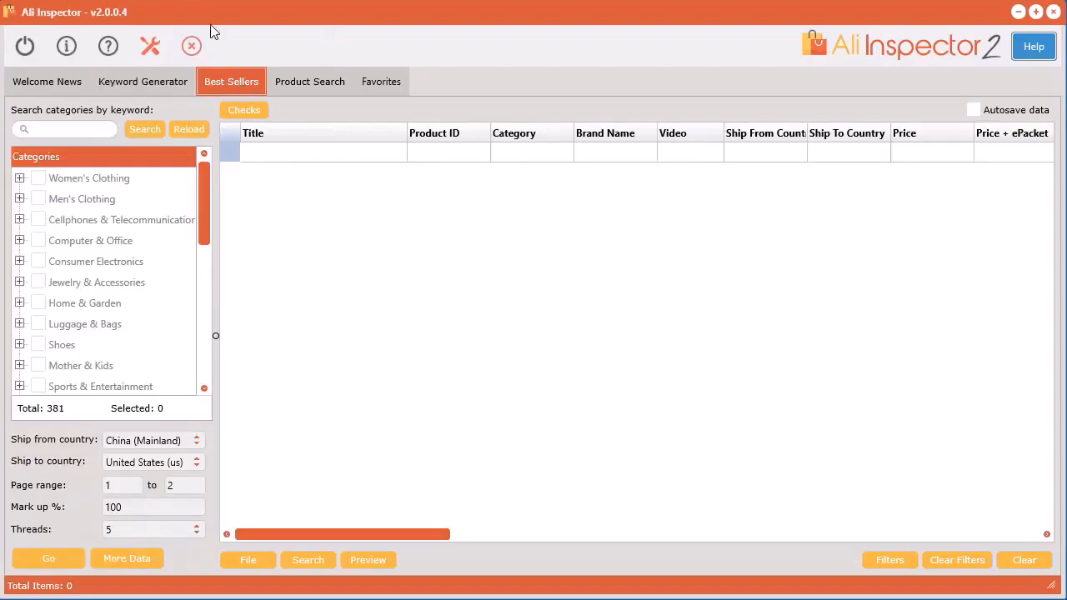
left_click(309, 81)
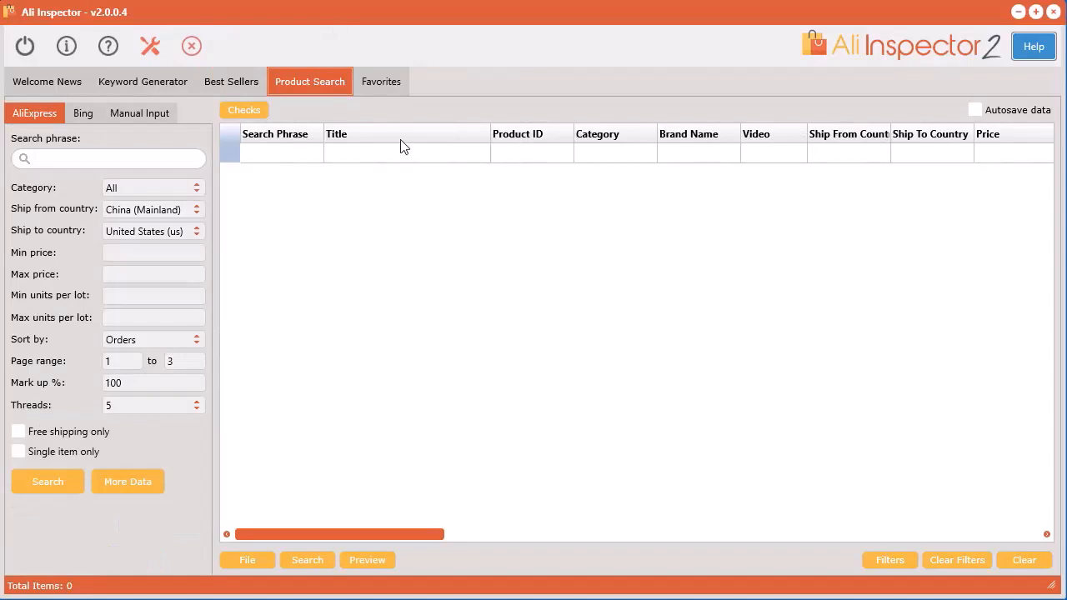
left_click(381, 81)
Generate keywords from the seed "fishing", limited to the Fishing category under Sports & Entertainment.
left_click(143, 81)
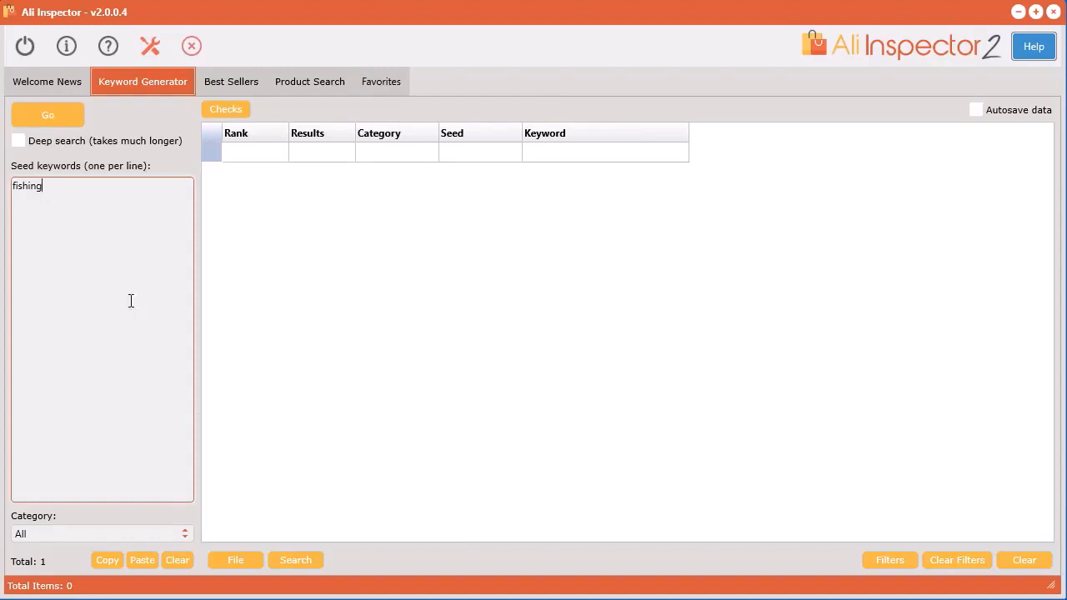
left_click(83, 533)
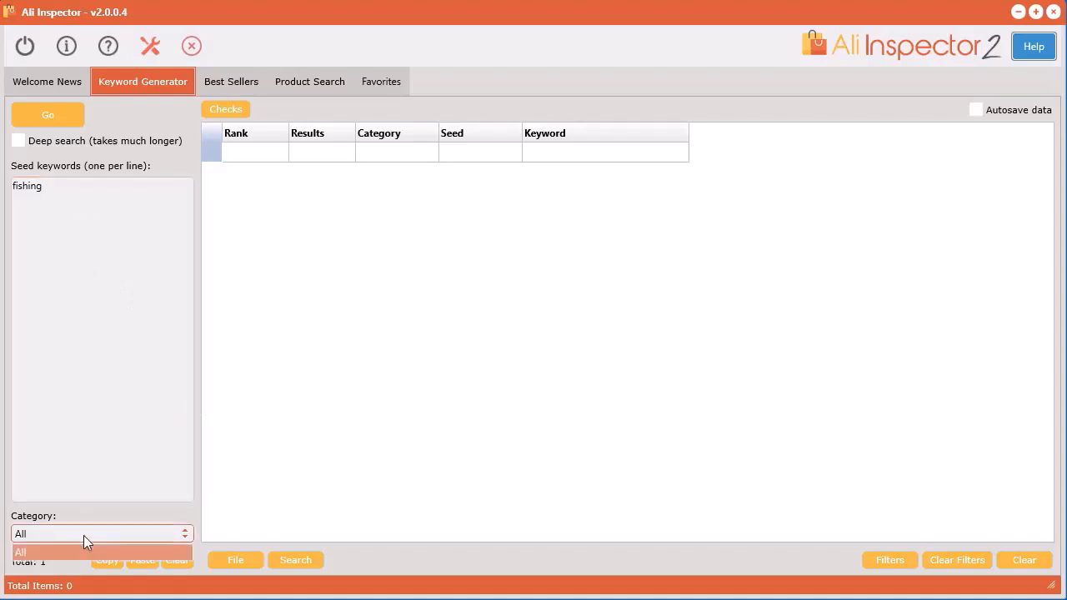
left_click(472, 149)
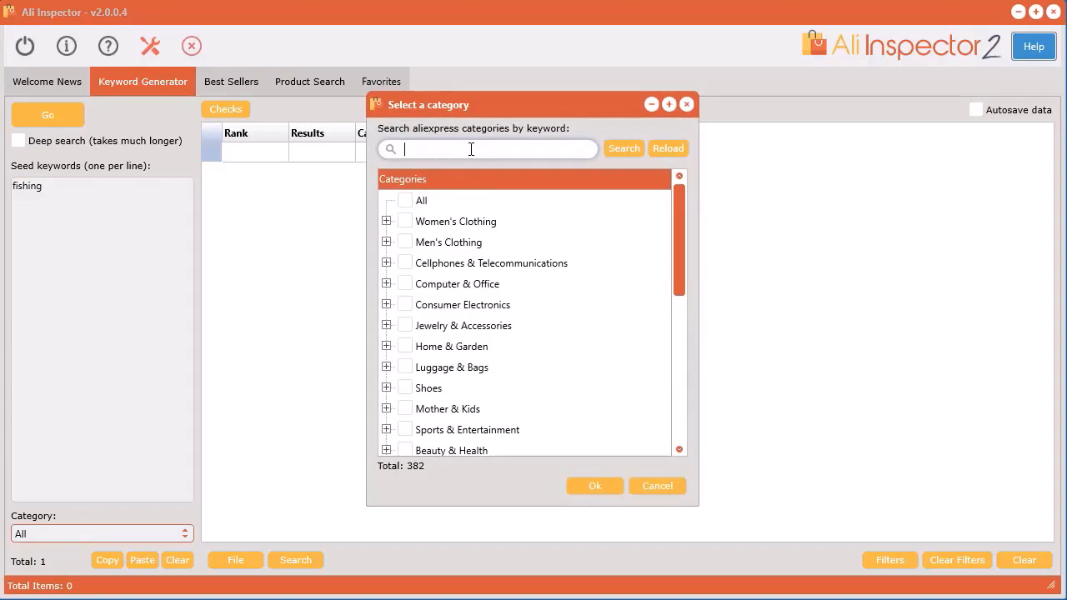
type("fishing")
key("Return")
left_click(425, 222)
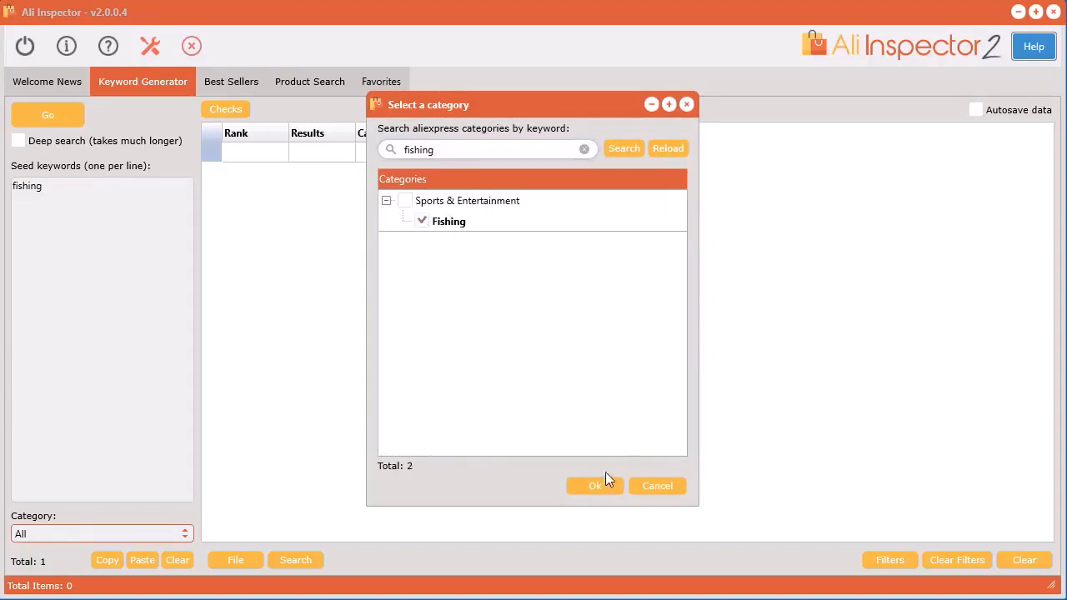
left_click(606, 483)
left_click(50, 117)
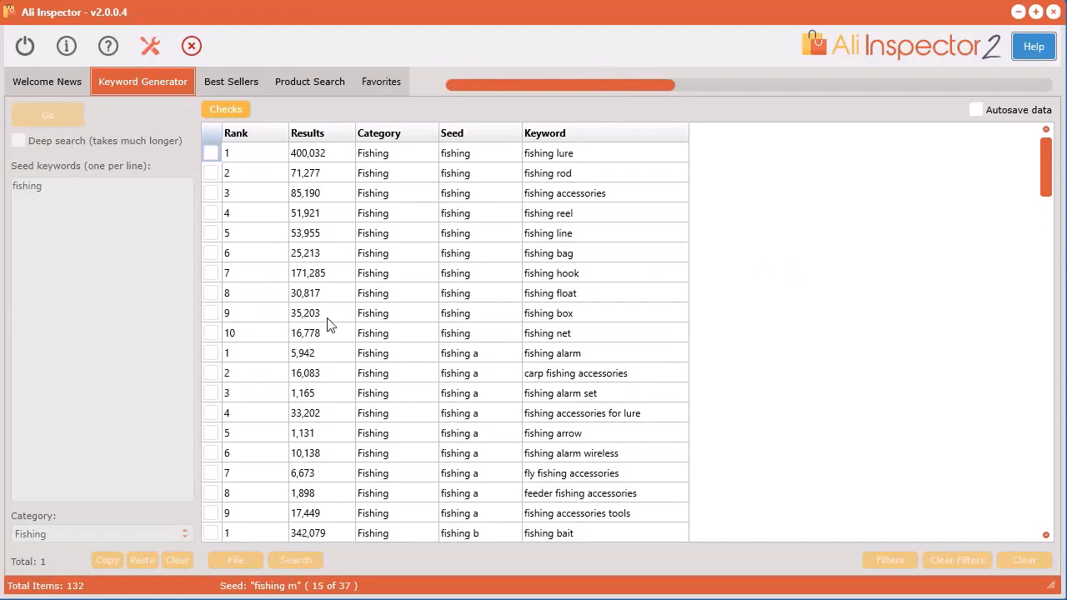
Sort the generated keywords by ascending rank and, within it, by descending number of results.
left_click(263, 133)
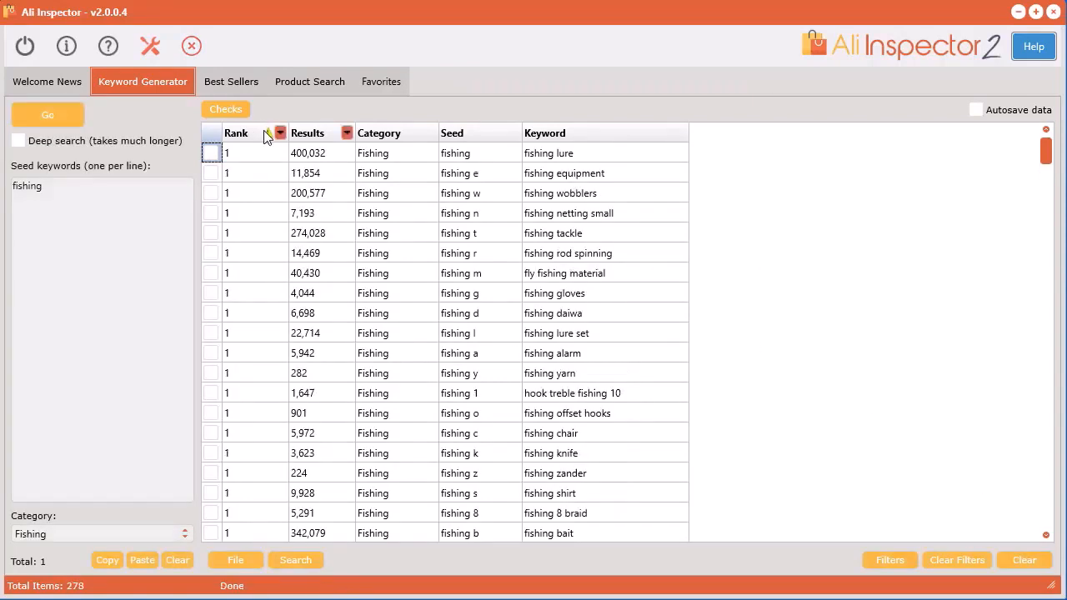
left_click(325, 134, "shift")
left_click(325, 135, "shift")
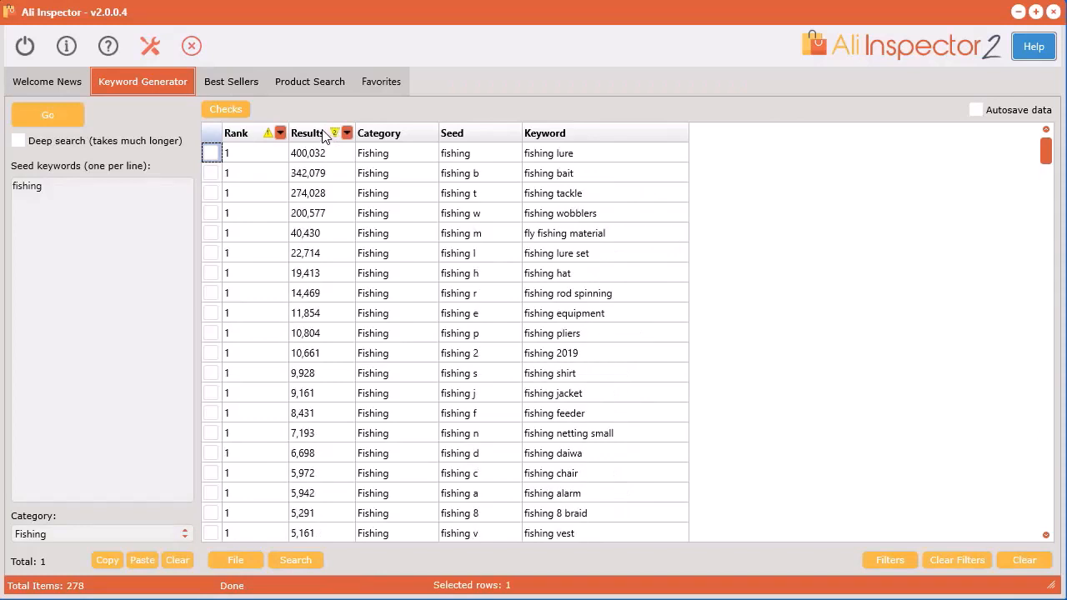
Look up the top keyword "fishing lure" in Google Trends.
left_click(574, 156)
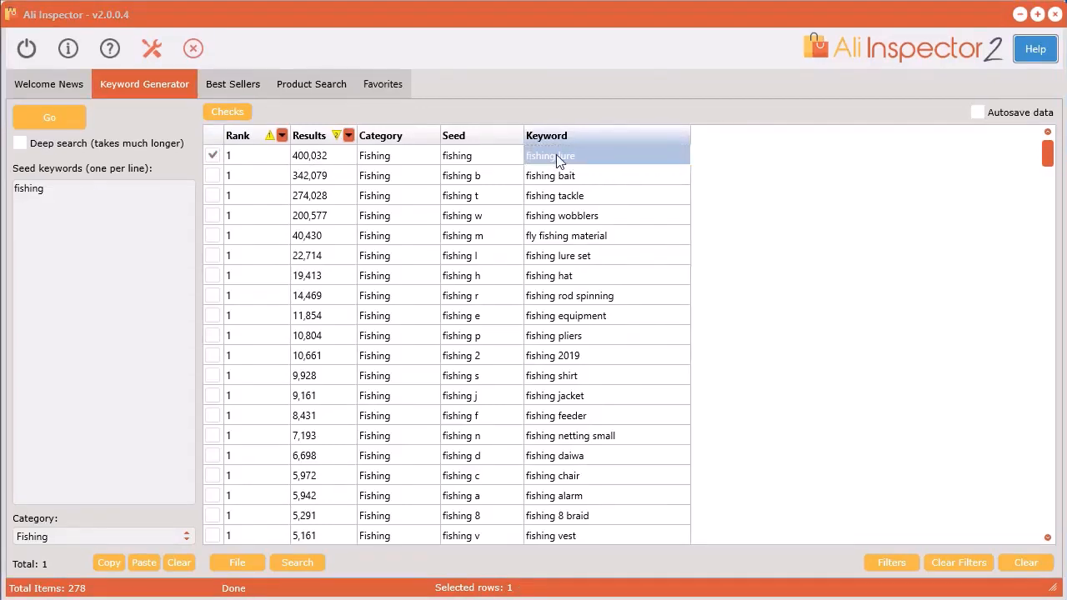
right_click(557, 158)
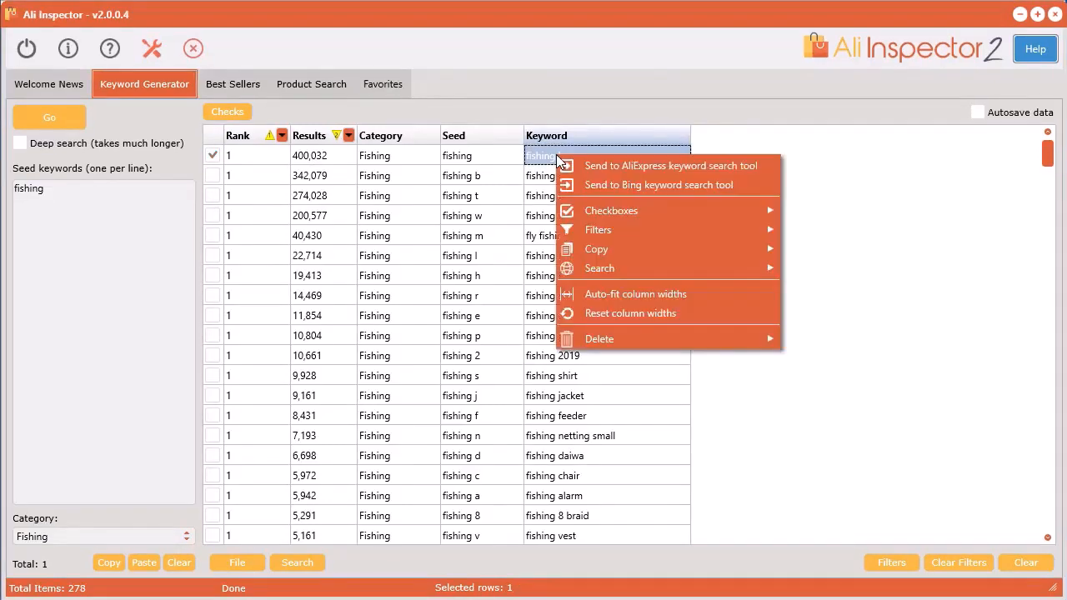
mouse_move(616, 271)
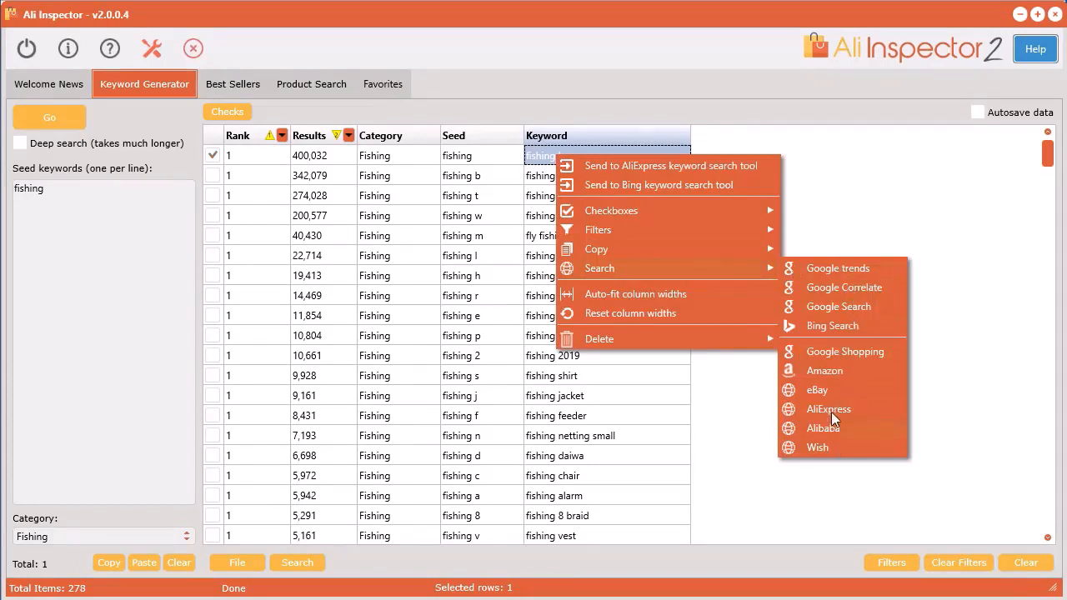
left_click(838, 269)
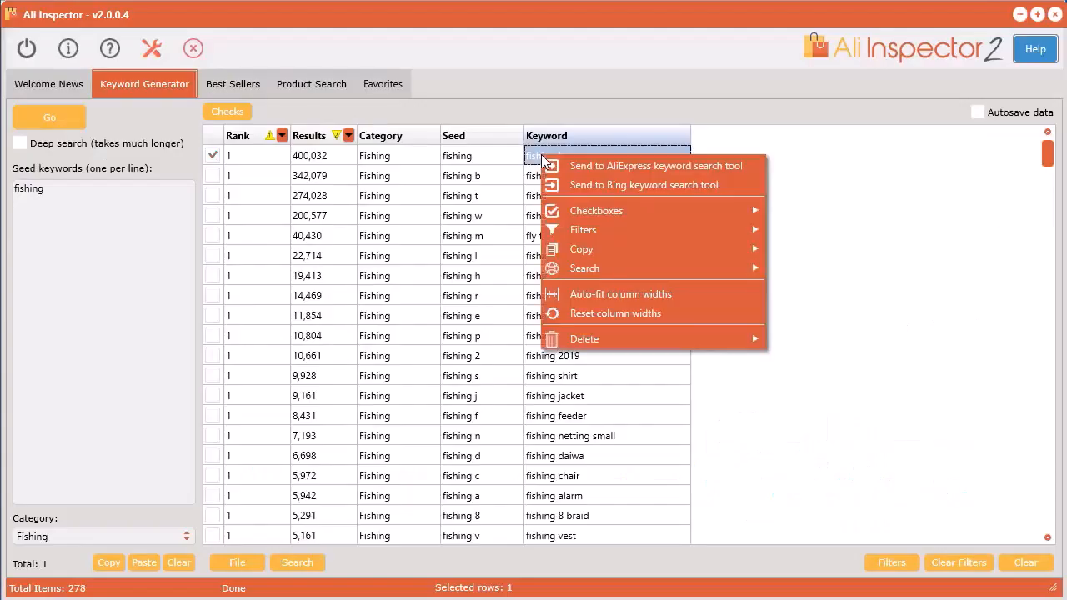
Look up "fishing lure" in Google Correlate and examine its correlated search terms.
mouse_move(603, 266)
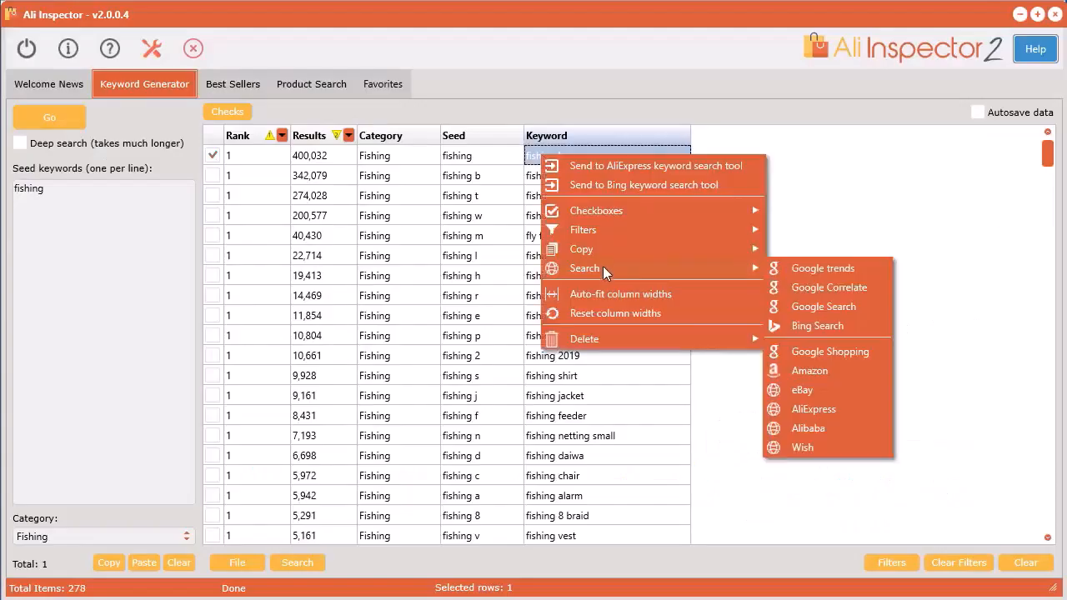
left_click(836, 292)
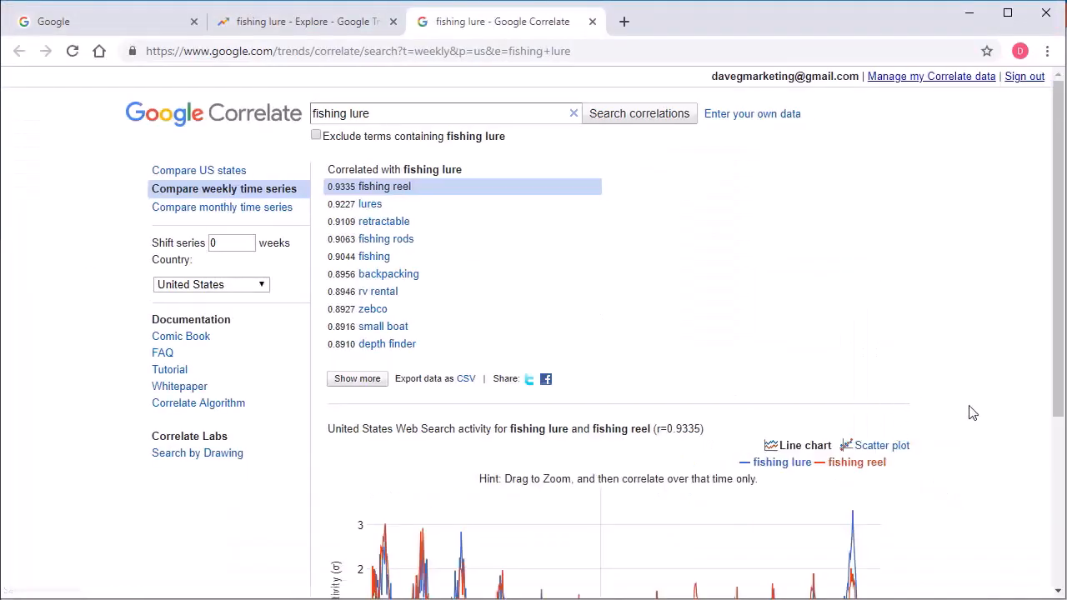
scroll(984, 436, "down", 2)
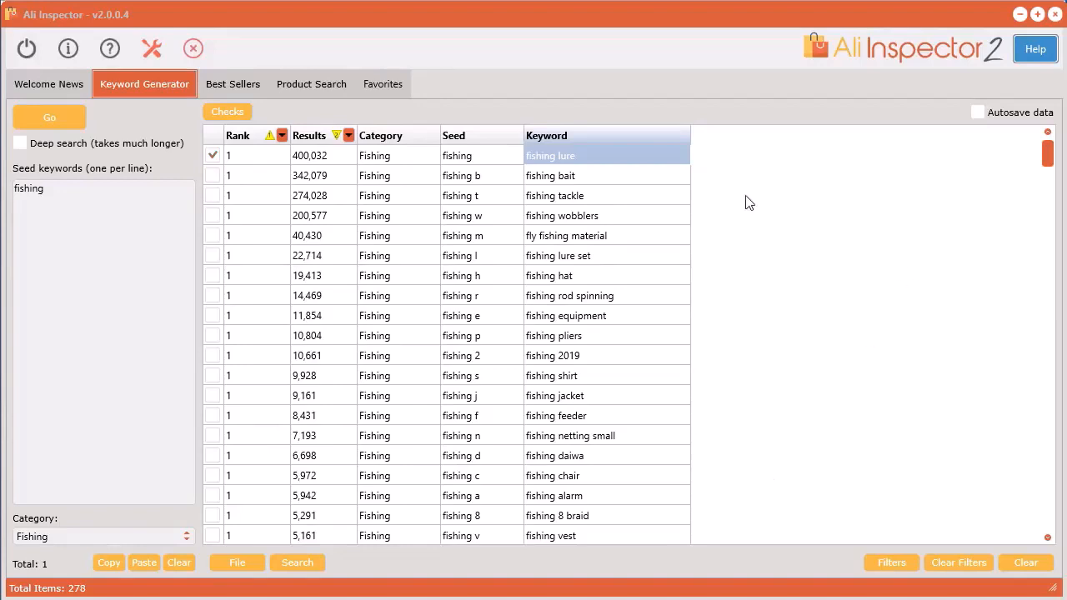
Send the keyword "fishing lure" to the AliExpress product search and check the Bing and Manual Input search options.
right_click(588, 158)
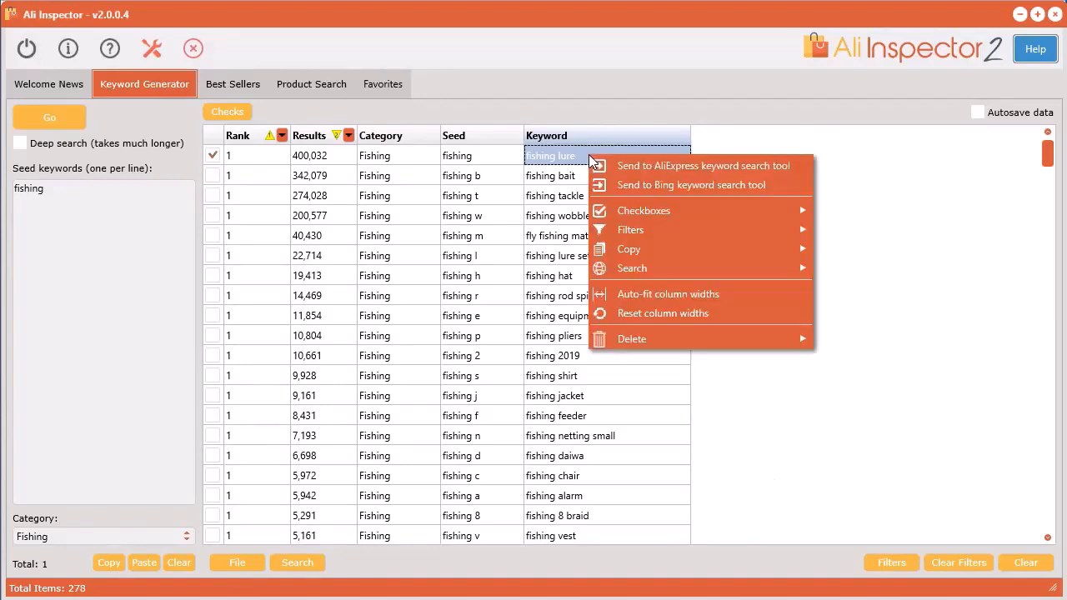
left_click(681, 167)
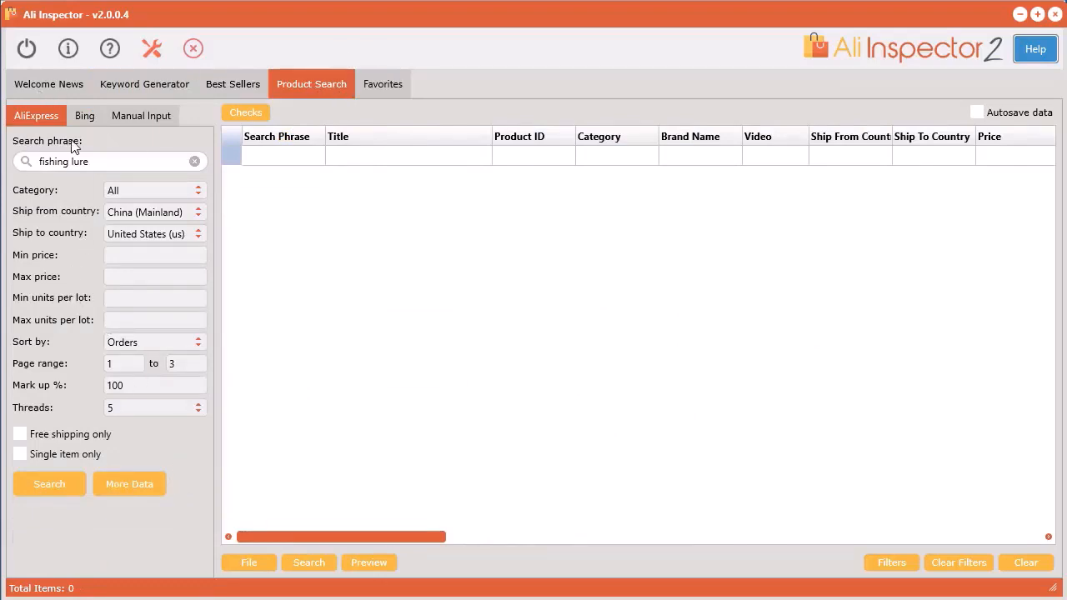
left_click(83, 117)
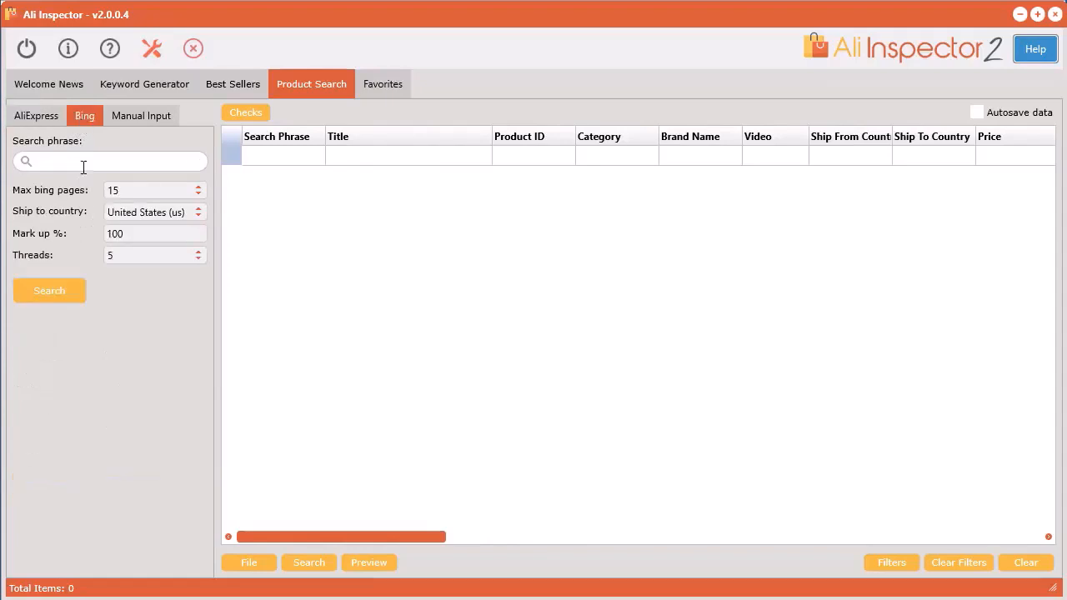
left_click(131, 116)
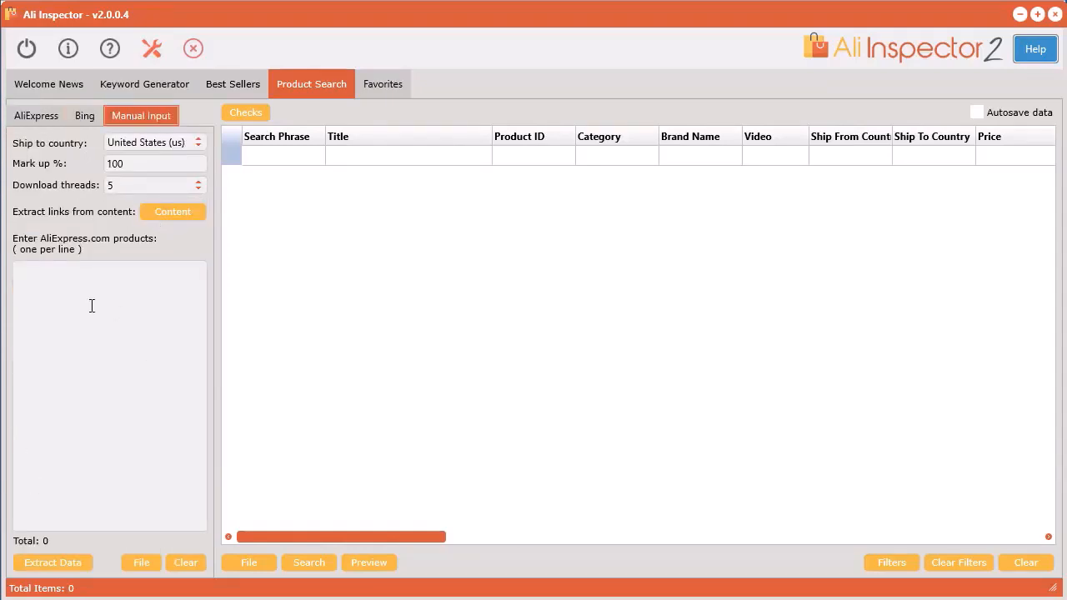
left_click(49, 118)
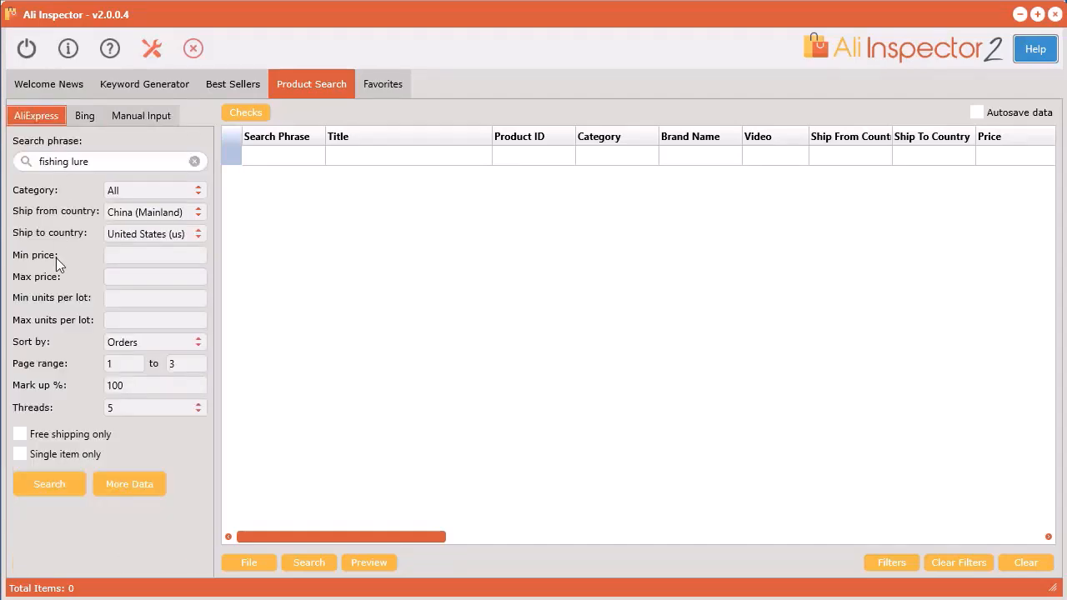
Run the AliExpress search for "fishing lure" with 15 threads and examine the pricing, sales, shipping and store columns.
left_click(58, 488)
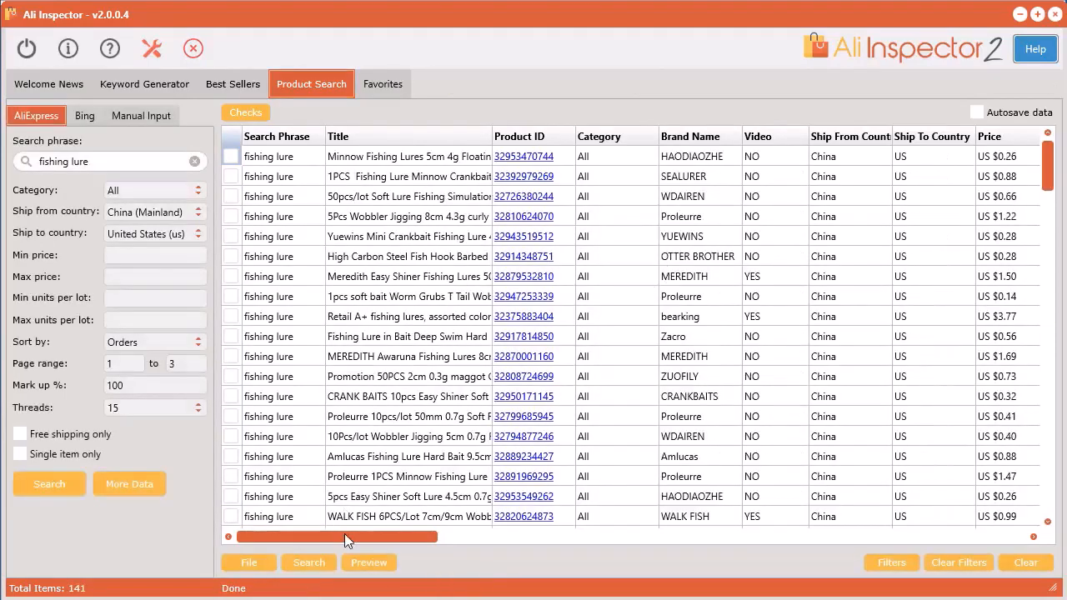
left_click_drag(345, 534, 719, 540)
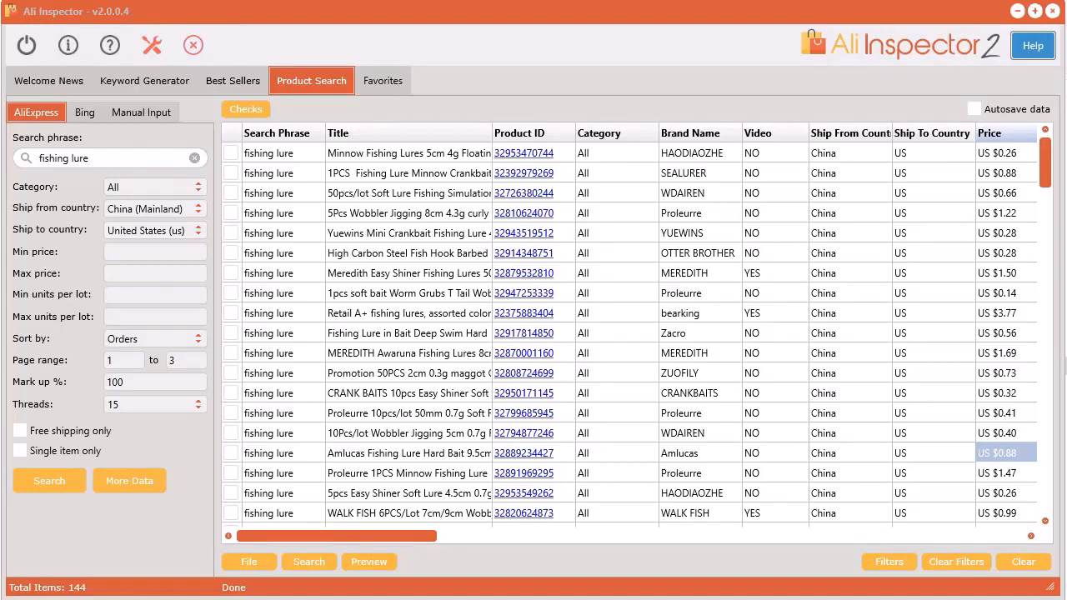
left_click_drag(324, 536, 502, 538)
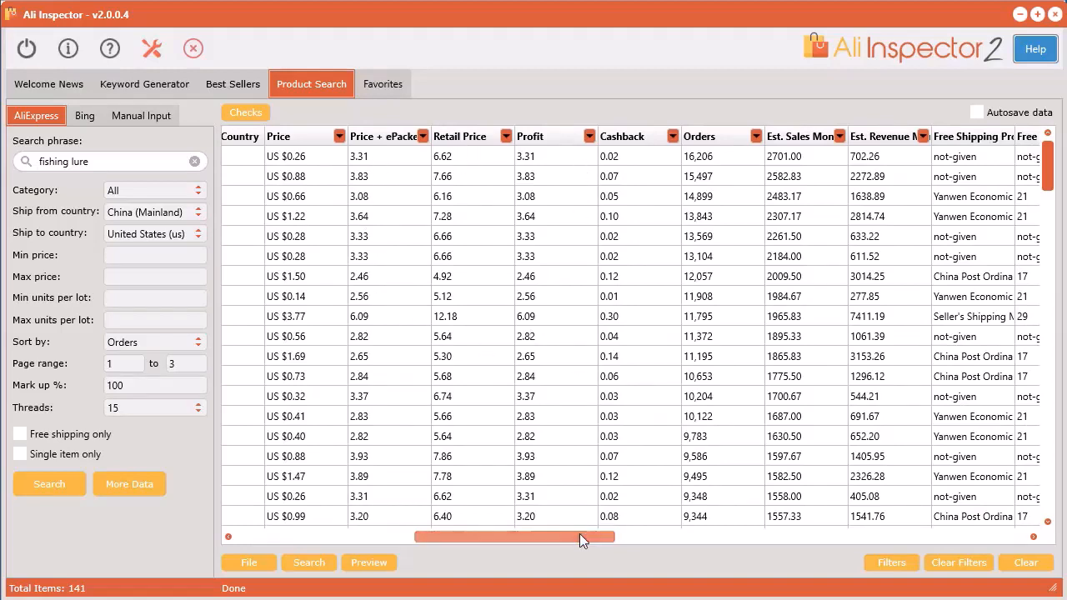
left_click_drag(579, 534, 618, 531)
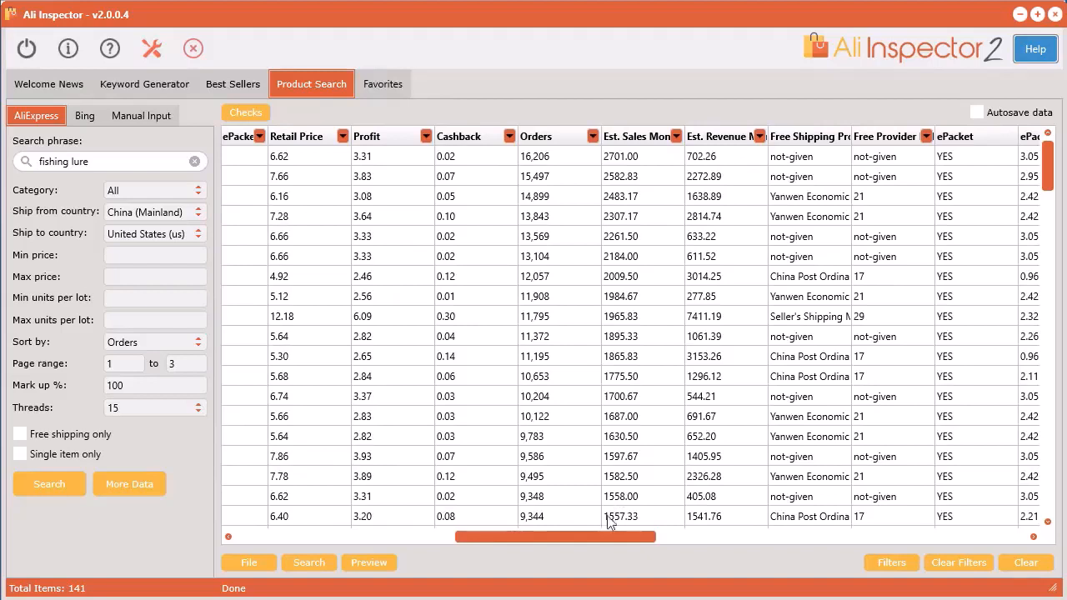
left_click_drag(608, 535, 808, 542)
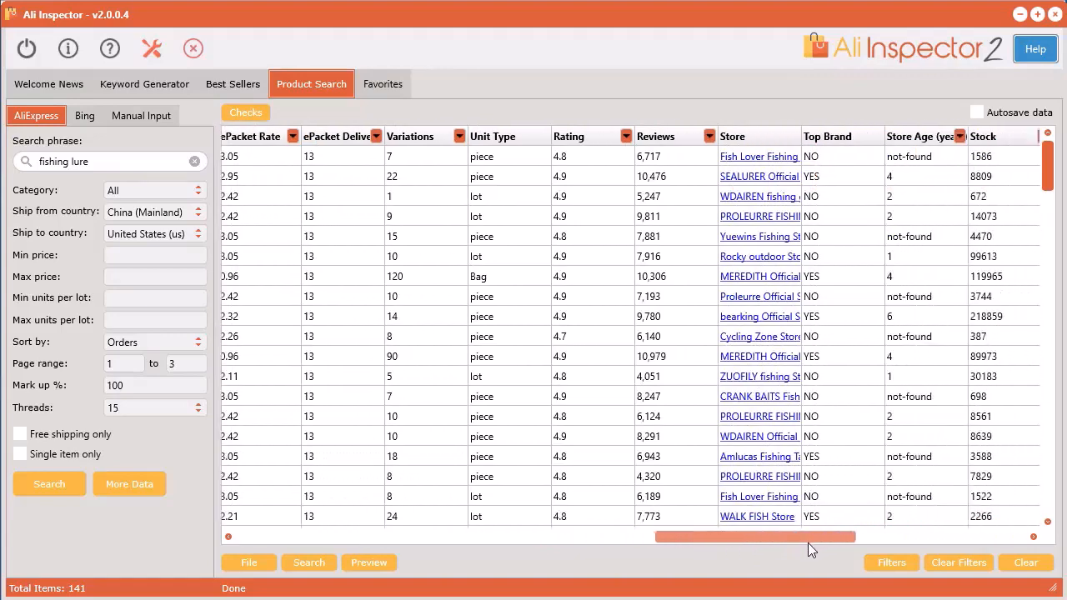
Run a Bing product search for "fishing lure" with 15 max pages, shipping to the United States.
left_click(86, 116)
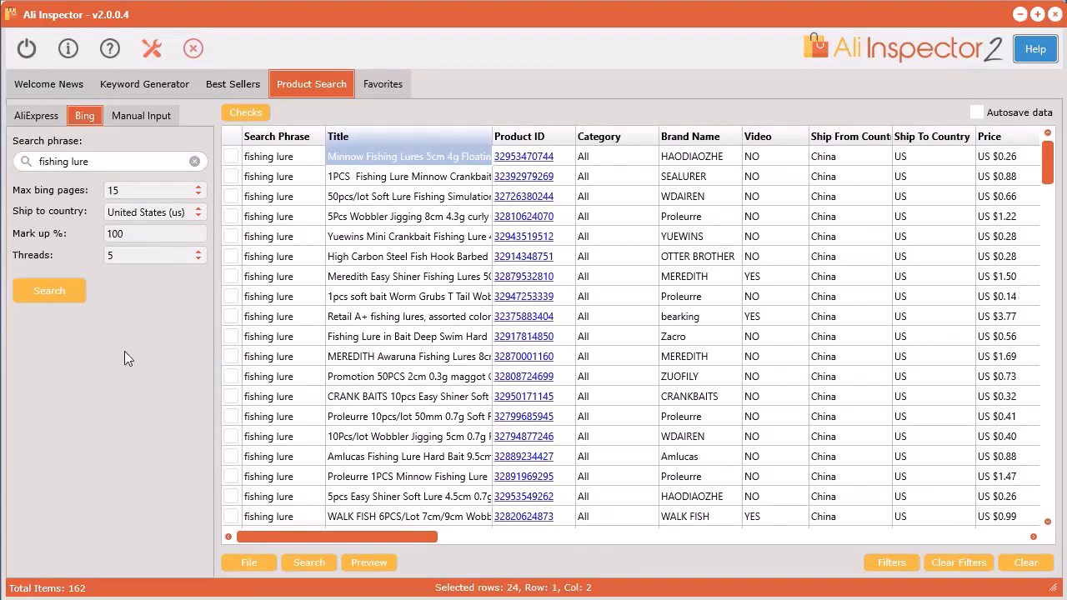
left_click(62, 290)
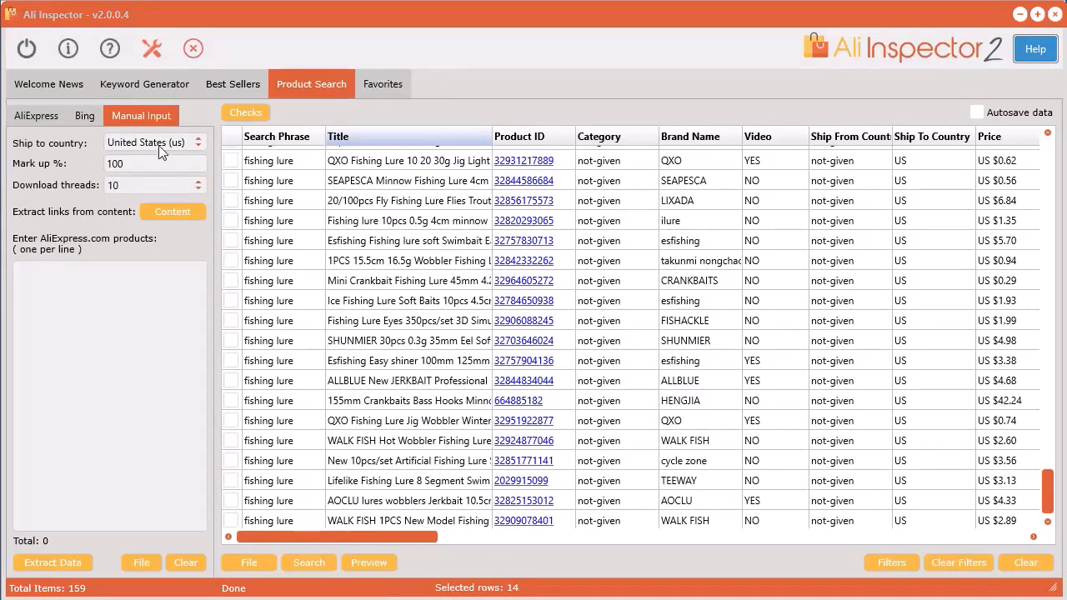
Paste the copied AliExpress product links into the manual input list, extract their data, and review the added rows.
left_click(38, 303)
right_click(38, 304)
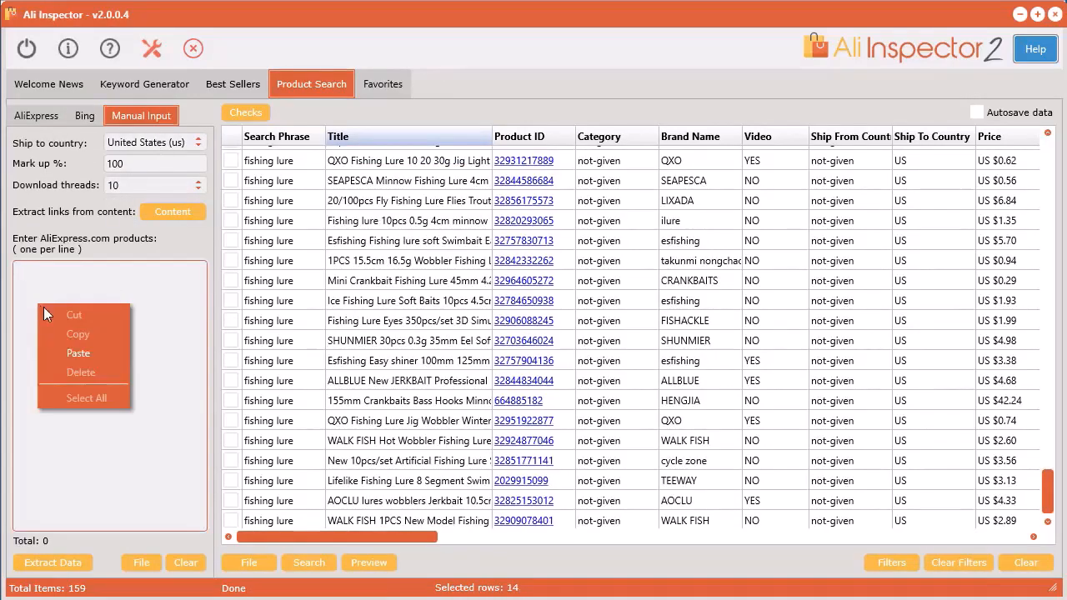
left_click(57, 351)
left_click_drag(156, 526, 39, 525)
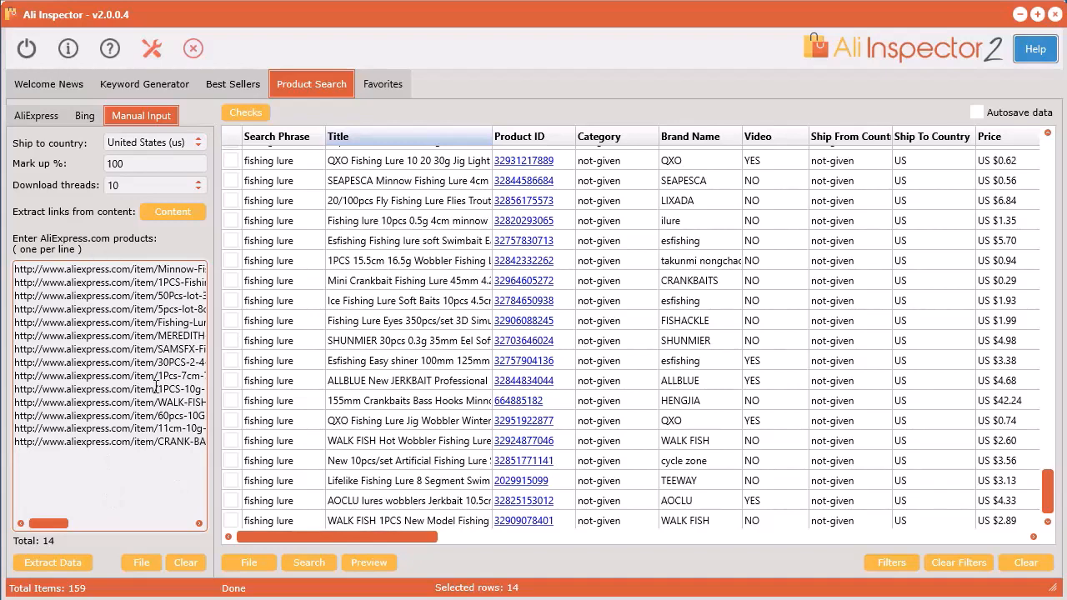
left_click(43, 562)
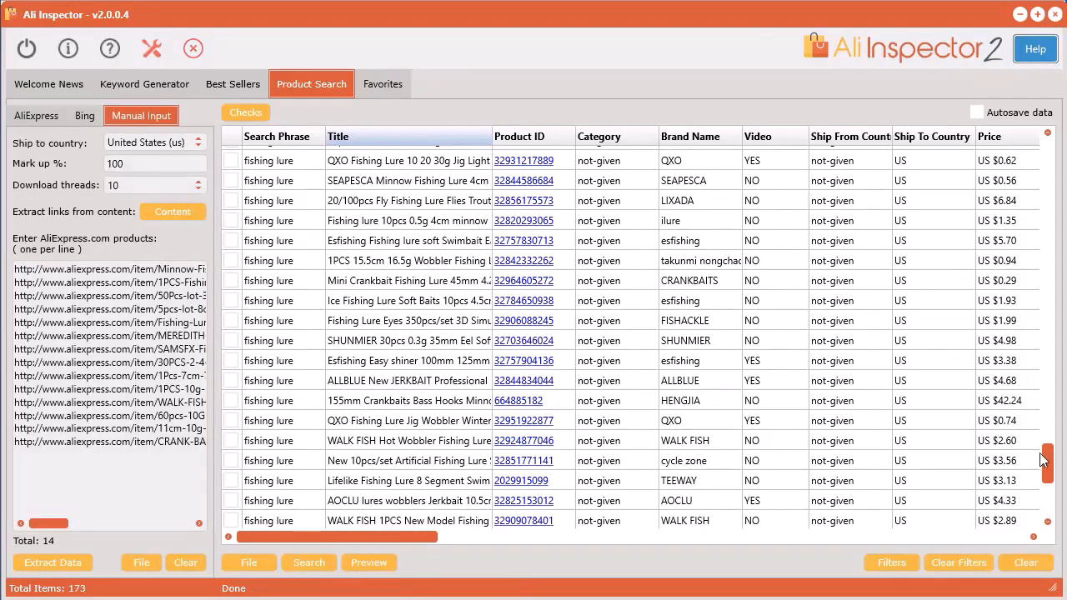
left_click_drag(1044, 459, 1044, 488)
left_click_drag(415, 537, 1013, 537)
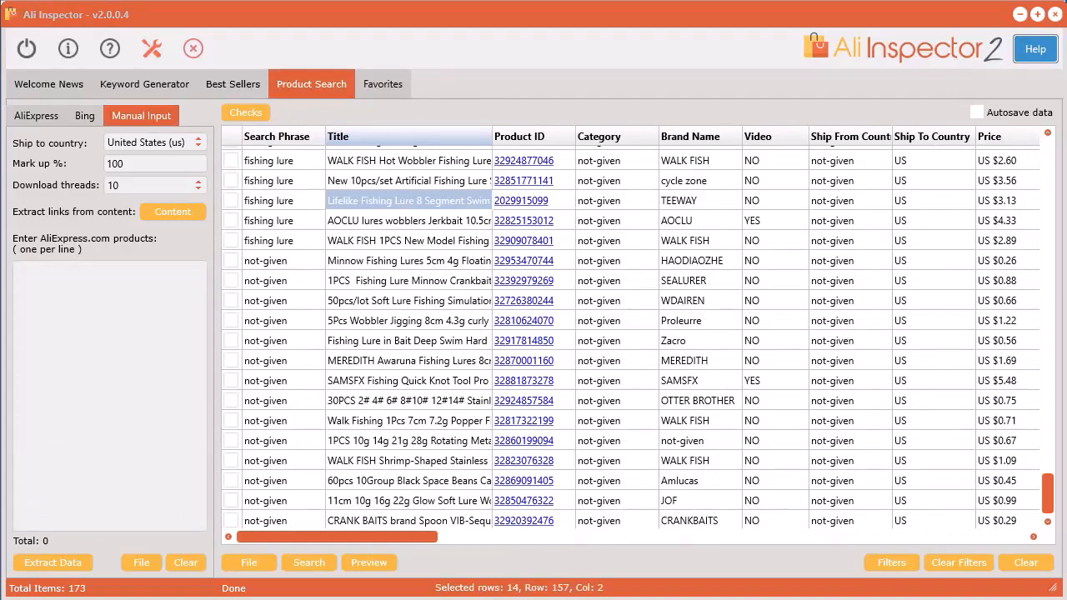
Open the content link extractor, then in the browser copy the full page source of the Google results for site:aliexpress.com/item/ "fishing lure".
left_click(172, 211)
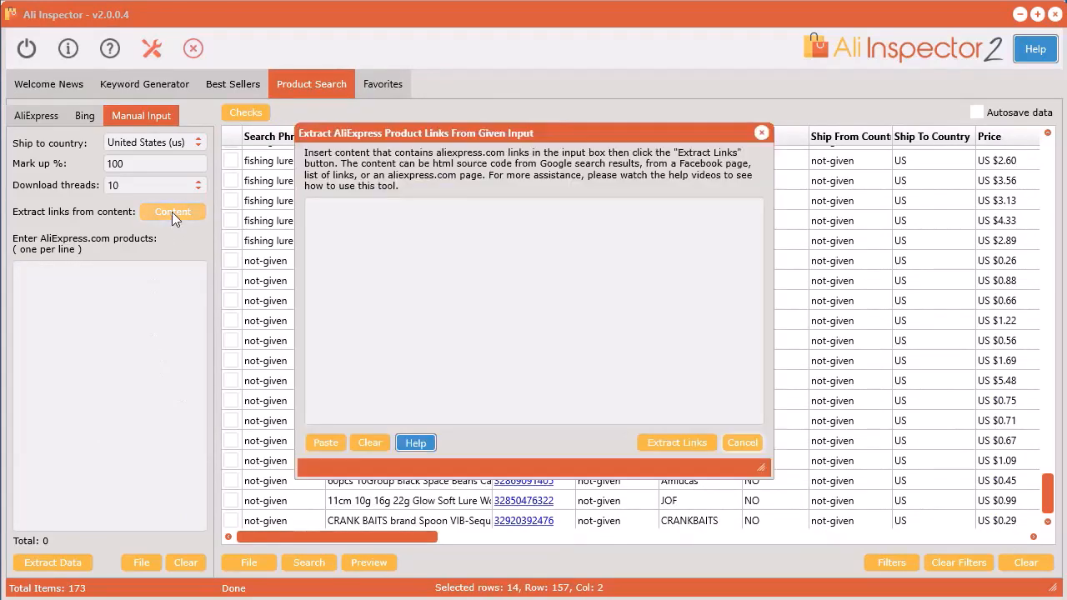
left_click(603, 269)
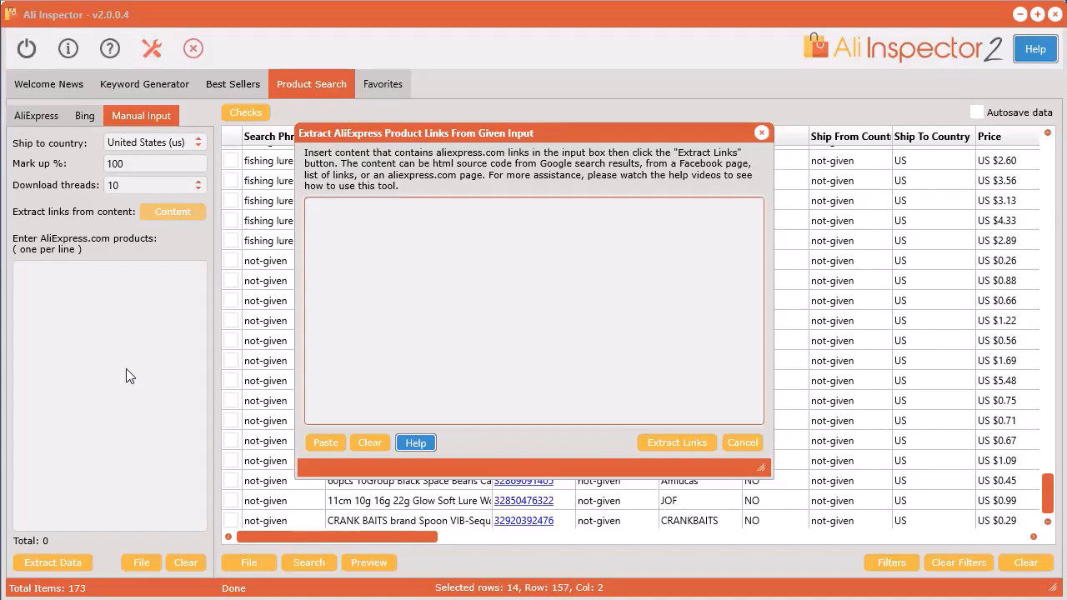
key("alt+Tab")
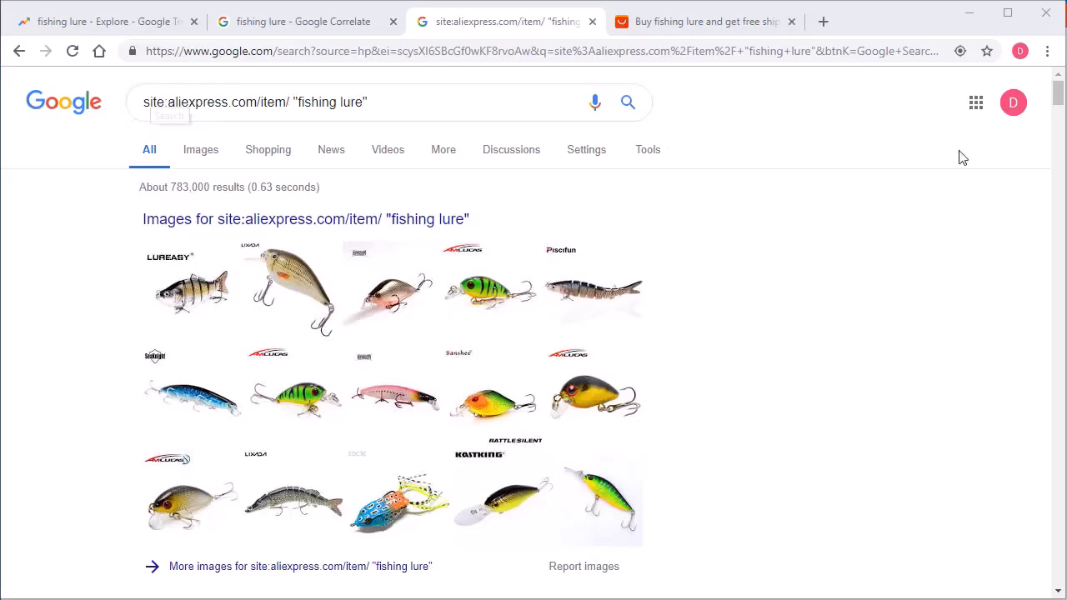
left_click_drag(1057, 100, 1060, 247)
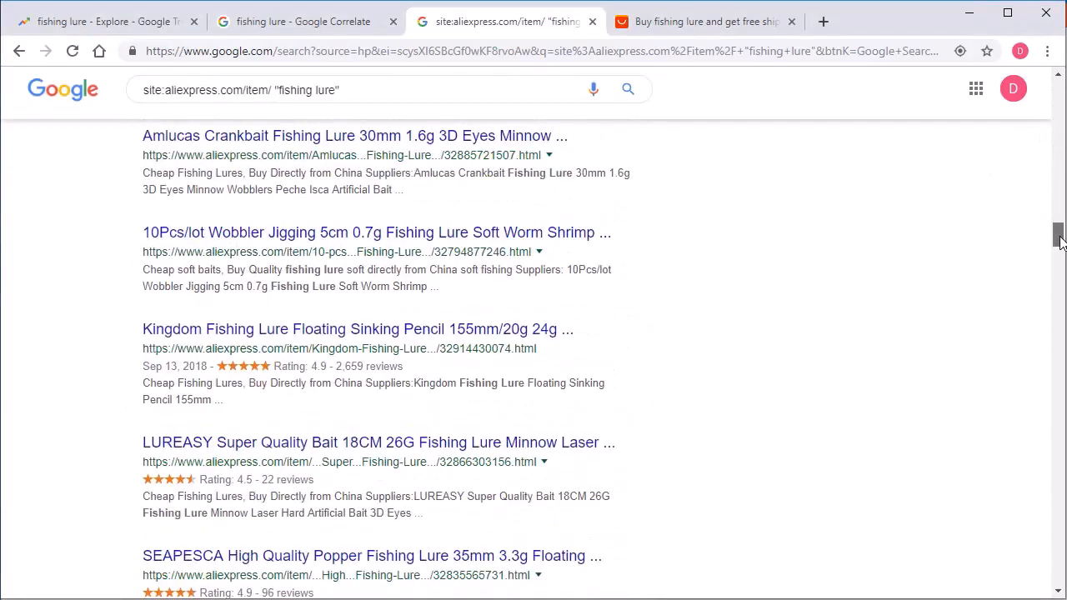
right_click(722, 226)
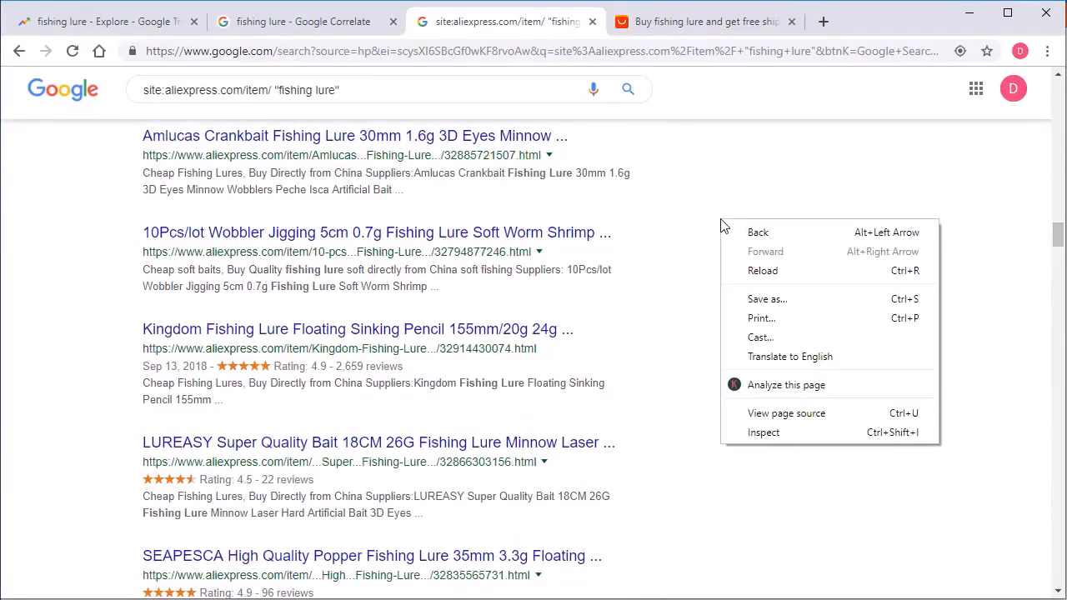
left_click(787, 413)
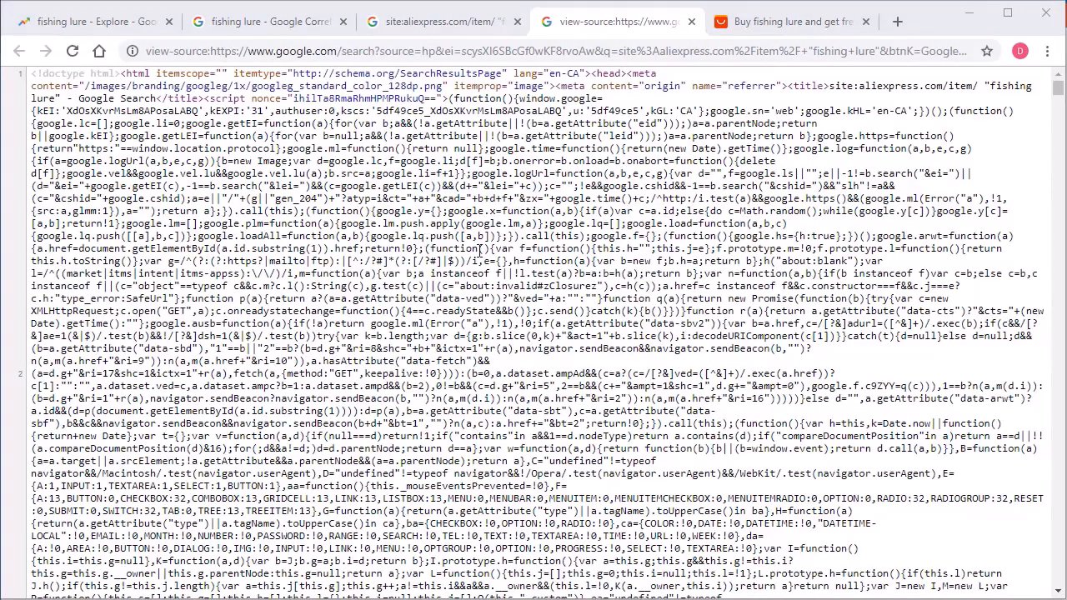
key("ctrl+a")
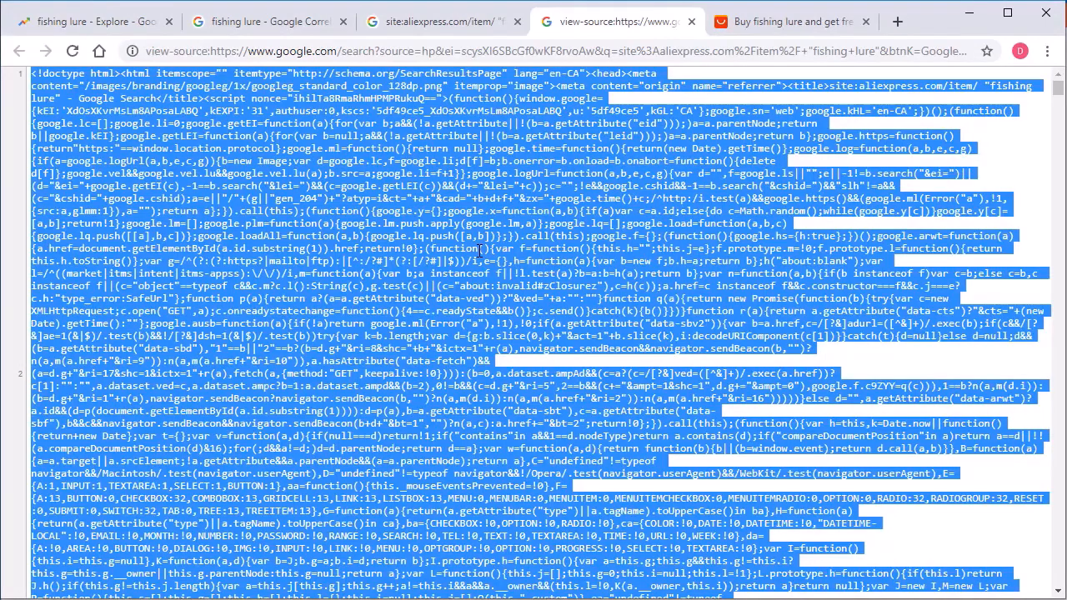
right_click(480, 250)
left_click(524, 265)
Back in Ali Inspector, paste the page source into the link extractor, extract its AliExpress links, and extract the product data.
left_click(970, 12)
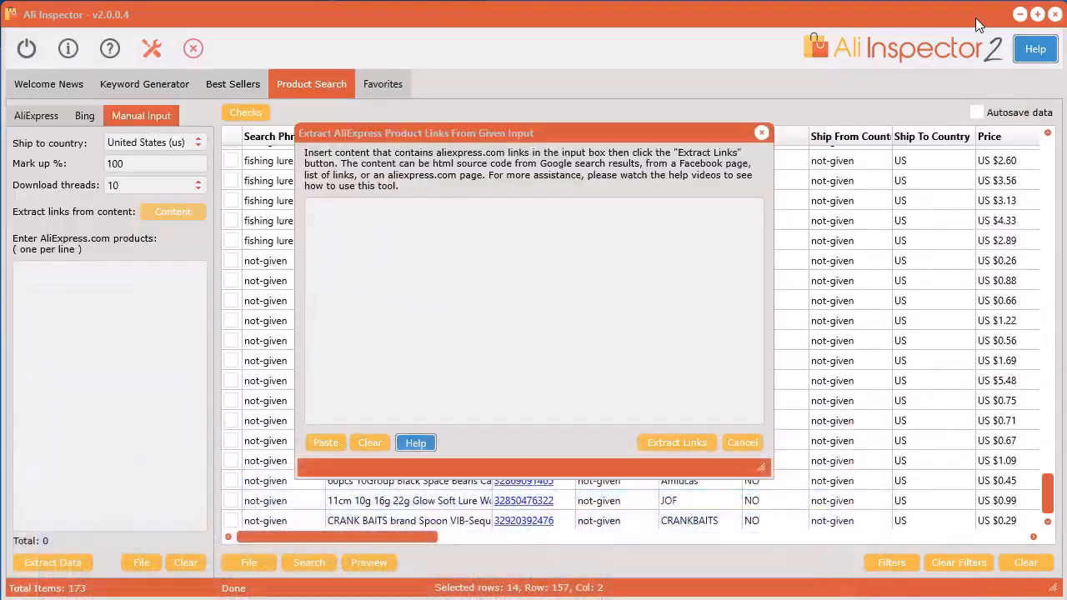
left_click(479, 227)
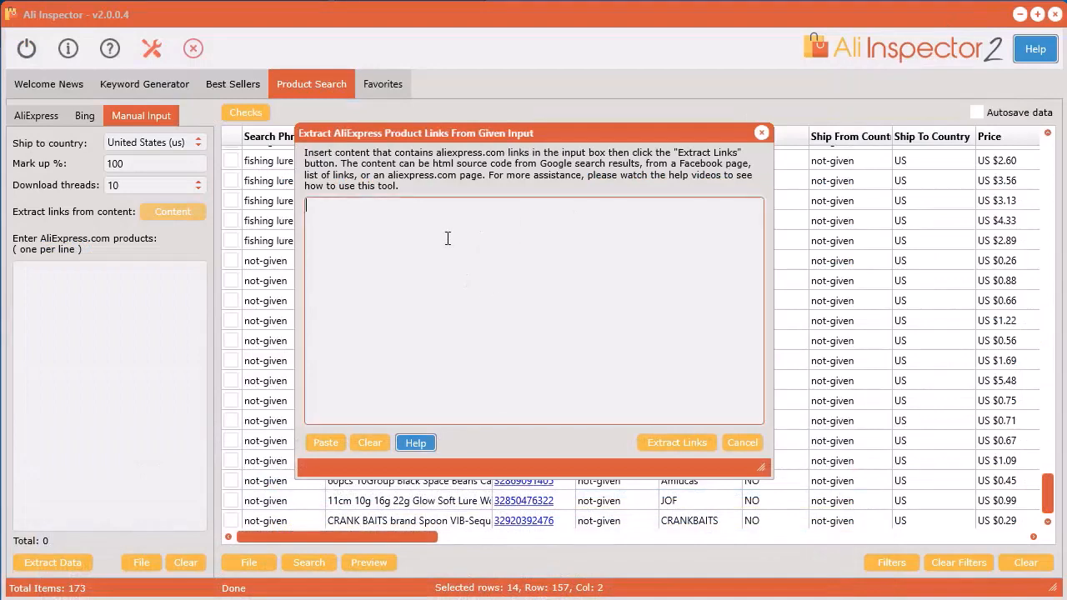
left_click(327, 443)
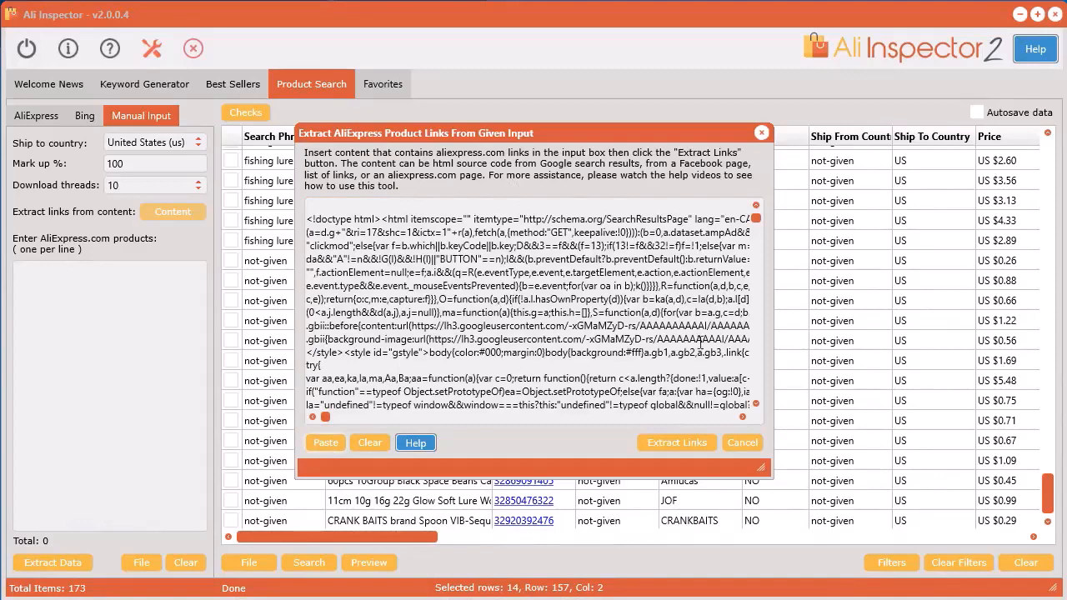
left_click(675, 442)
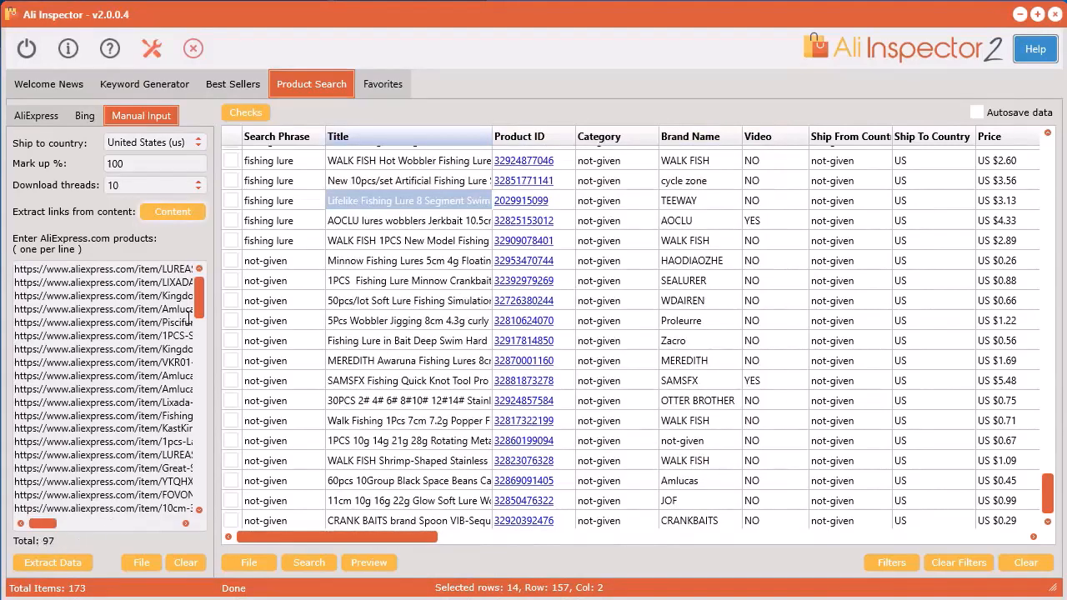
mouse_move(197, 298)
left_mouse_down()
mouse_move(199, 496)
mouse_move(205, 296)
left_mouse_up()
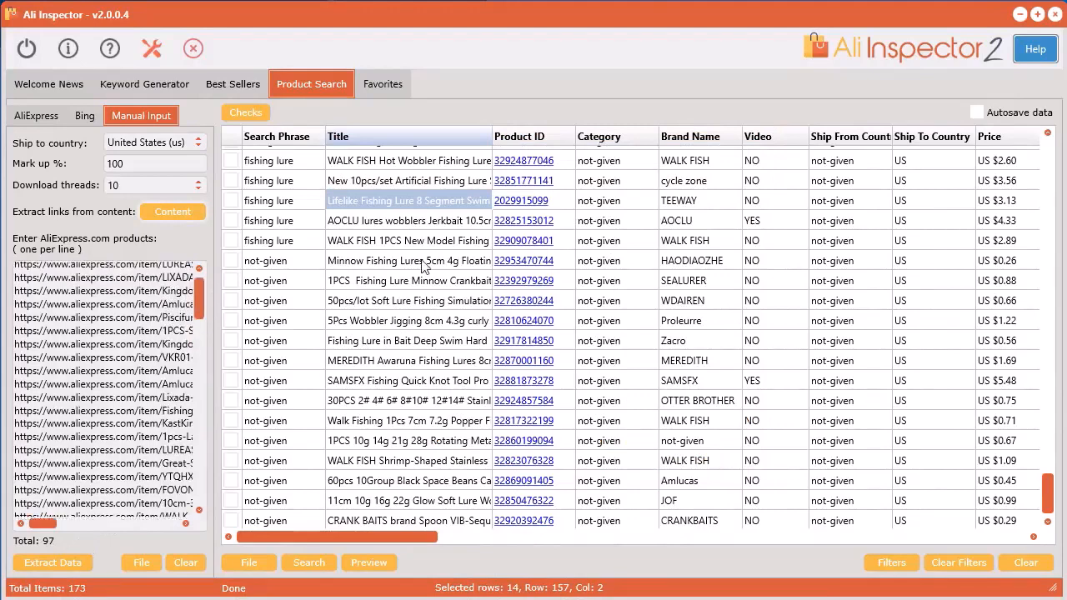
left_click(54, 564)
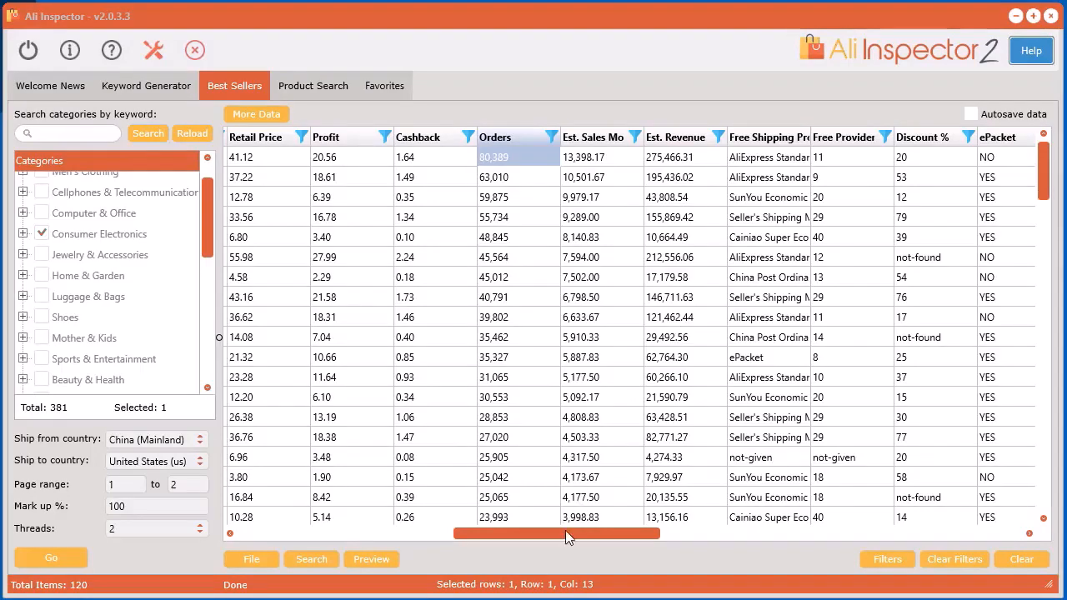
Extract the sales history of the first Consumer Electronics best seller and enlarge the transaction history window to fill the screen.
mouse_move(566, 530)
left_mouse_down()
mouse_move(494, 528)
mouse_move(557, 529)
left_mouse_up()
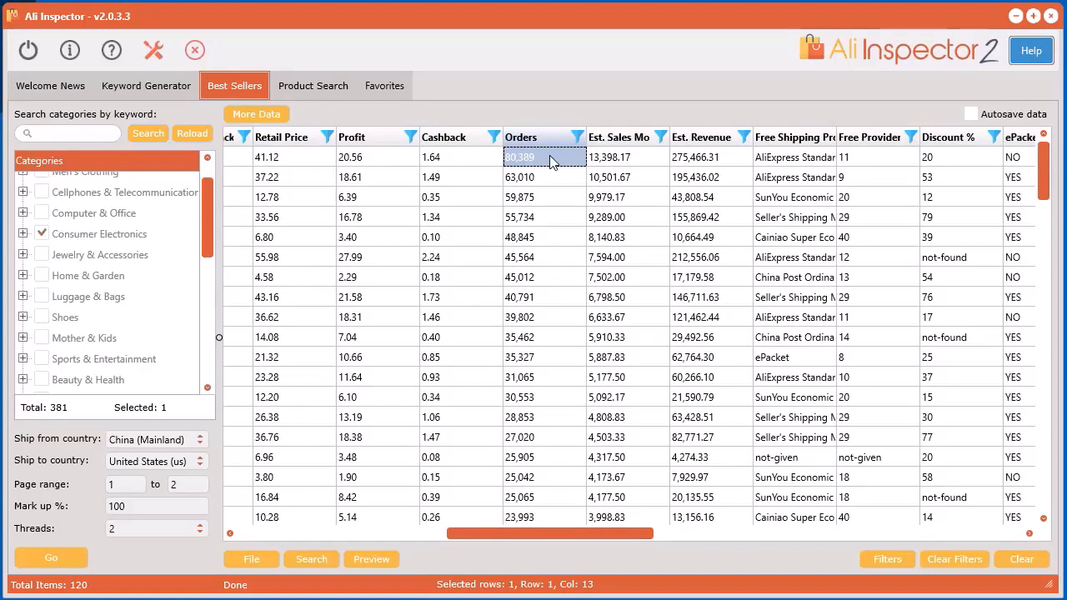
right_click(550, 155)
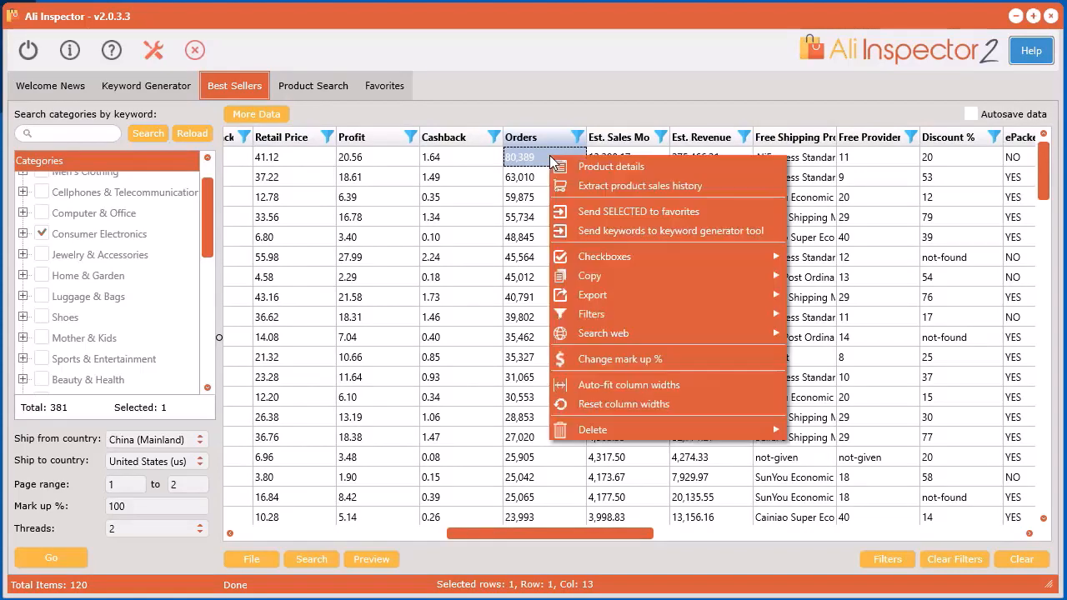
left_click(636, 188)
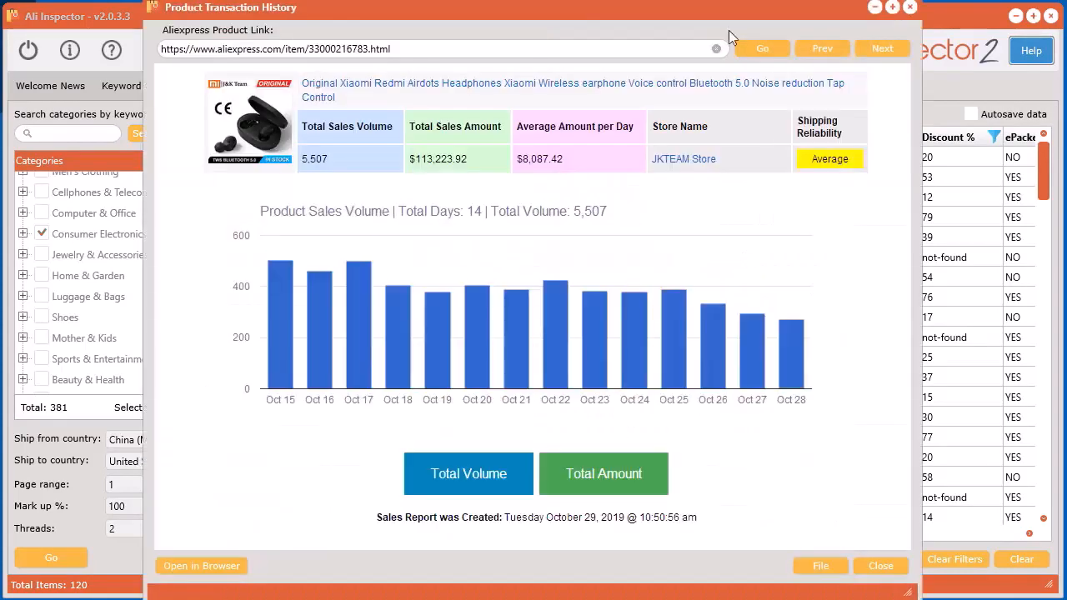
left_click_drag(715, 10, 570, 16)
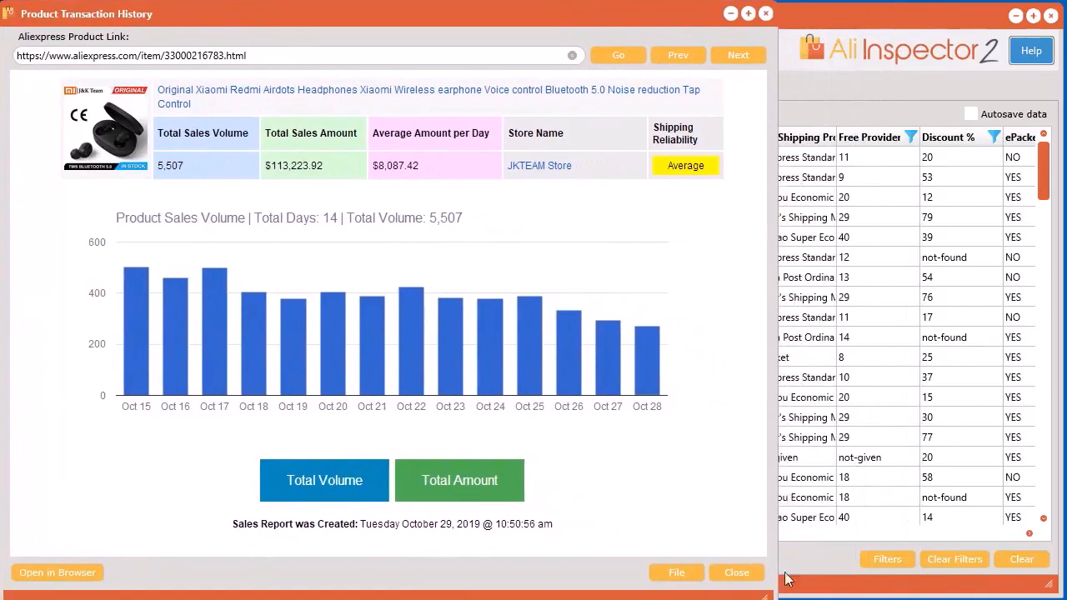
left_click_drag(765, 592, 1062, 591)
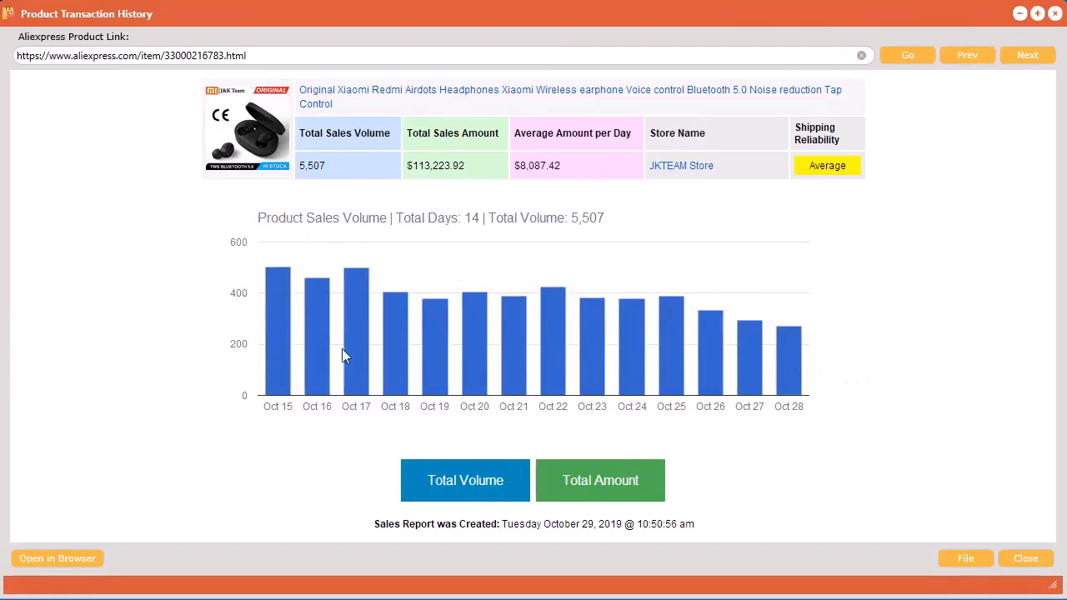
Examine the product's total sales volume, total sales amount, average amount per day and shipping reliability.
triple_click(439, 168)
left_click(332, 169)
left_click_drag(332, 169, 298, 170)
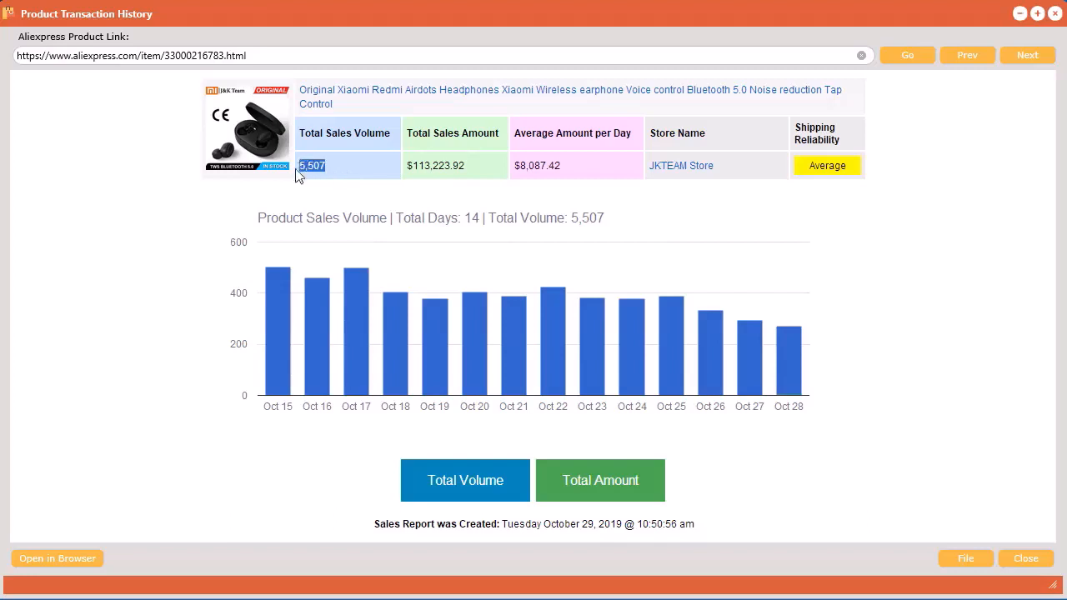
left_click_drag(584, 171, 514, 167)
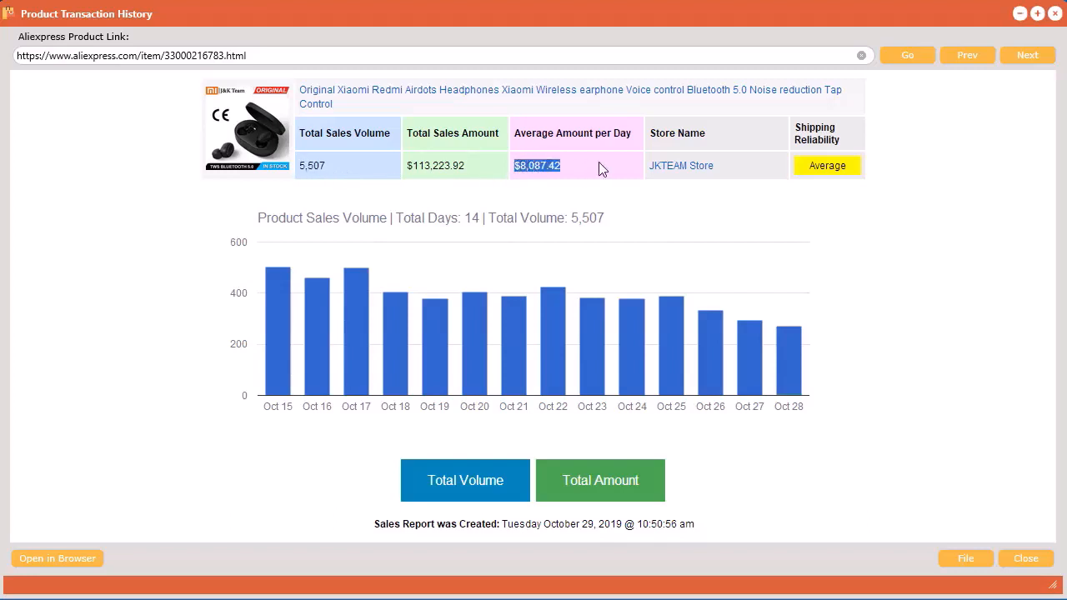
left_click(888, 154)
left_click_drag(849, 138, 796, 126)
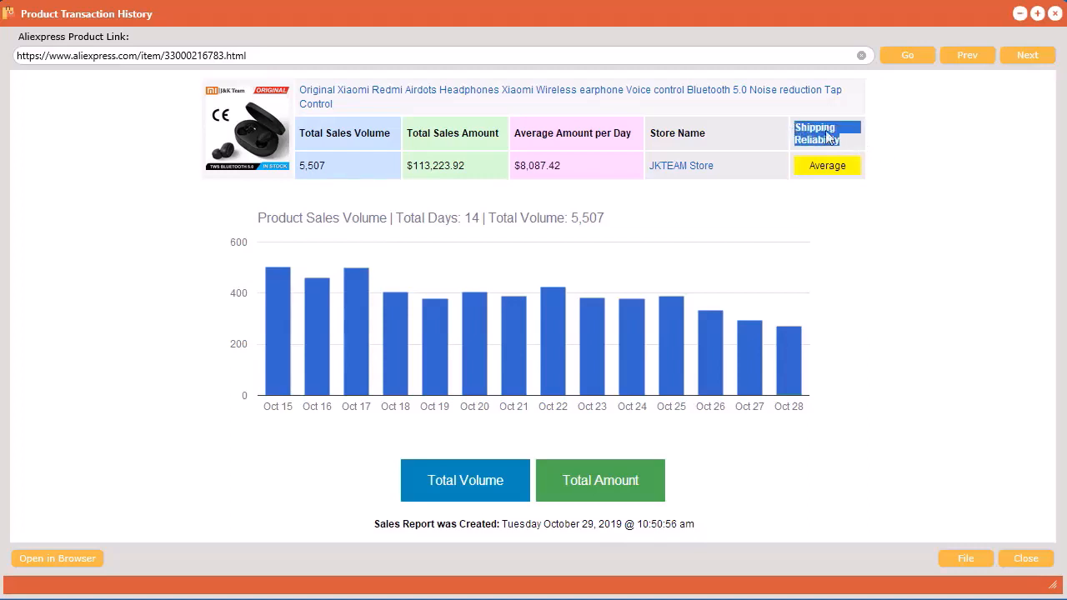
left_click(949, 209)
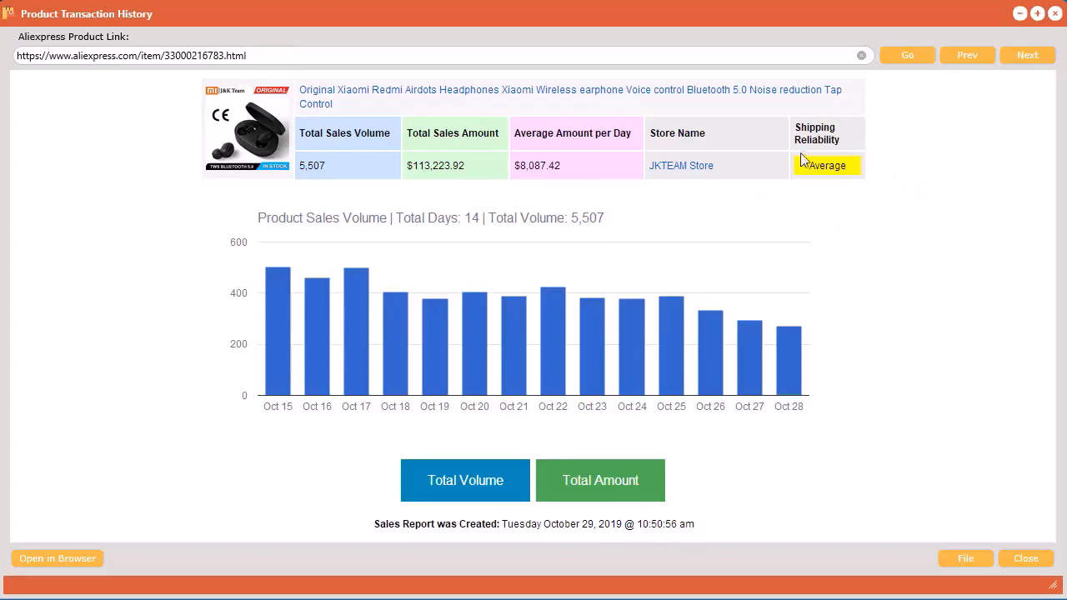
Inspect the daily sales volume chart, switch it to Total Amount, and check the daily sales amounts.
mouse_move(768, 374)
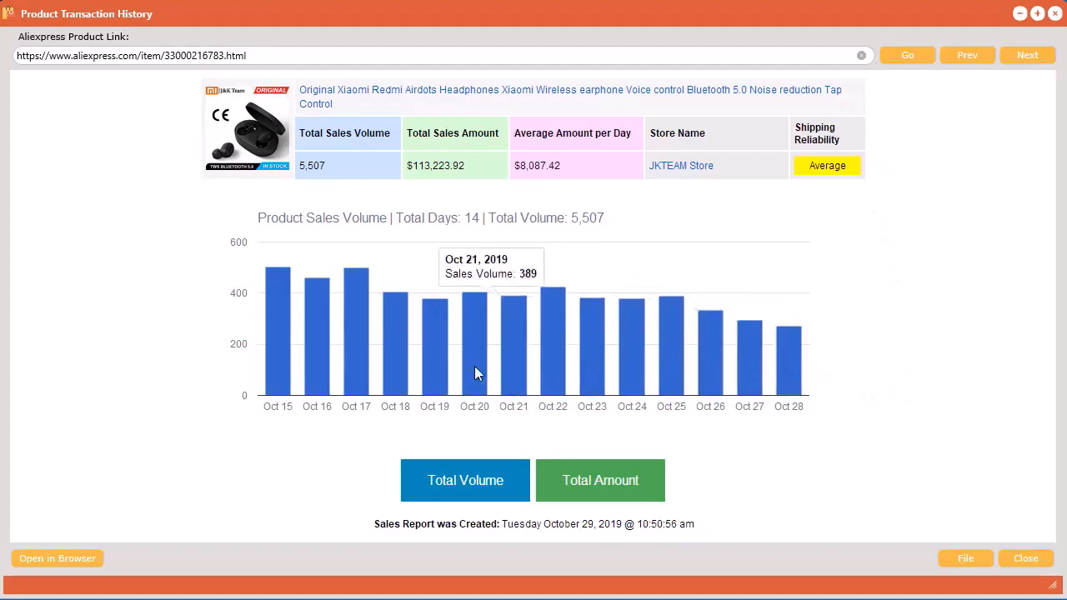
left_click(610, 481)
mouse_move(793, 372)
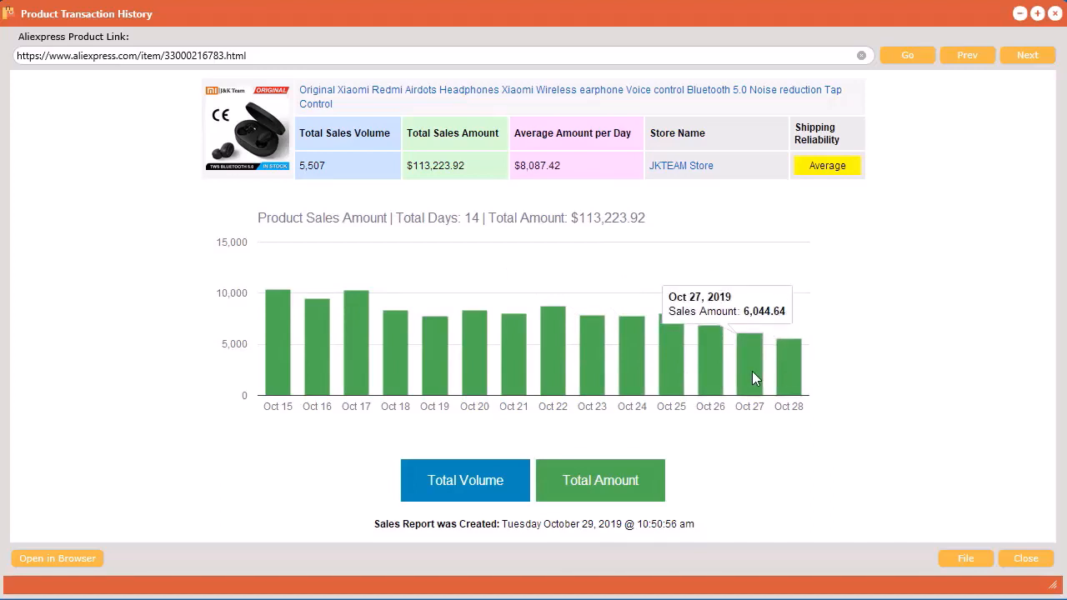
Glance back at the best sellers list, then step through the sales histories of the next five products to compare trends and shipping reliability.
left_click_drag(521, 12, 1066, 30)
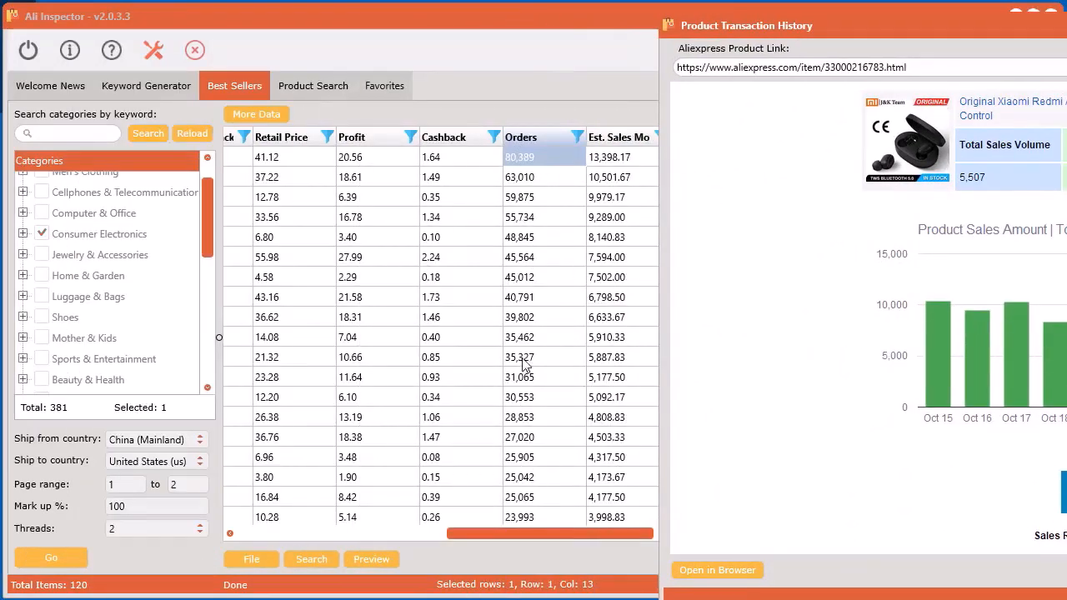
left_click_drag(1066, 25, 469, 16)
left_click(1030, 58)
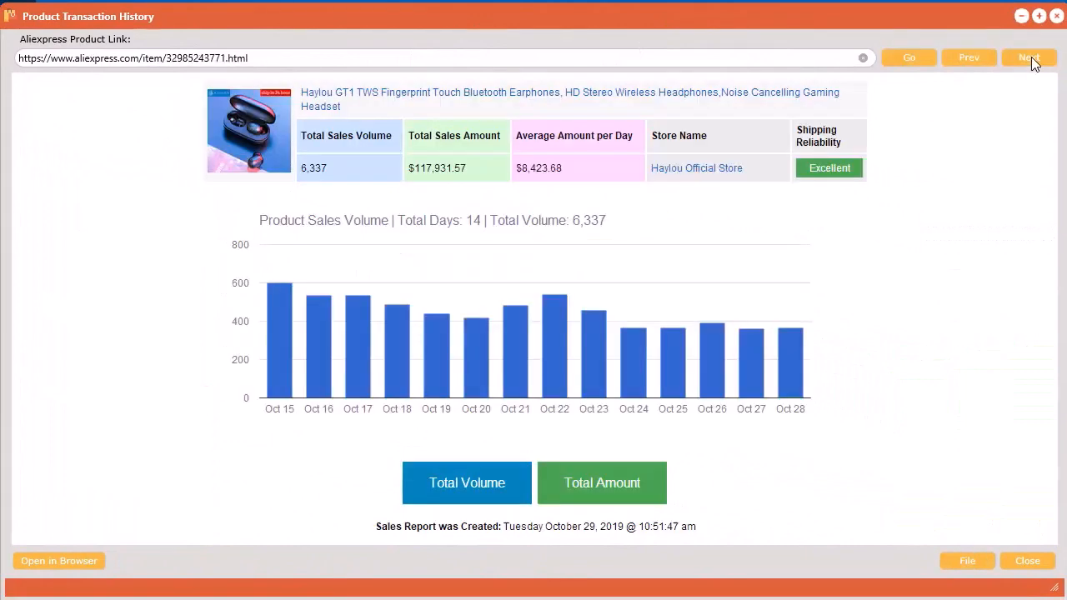
left_click(1031, 56)
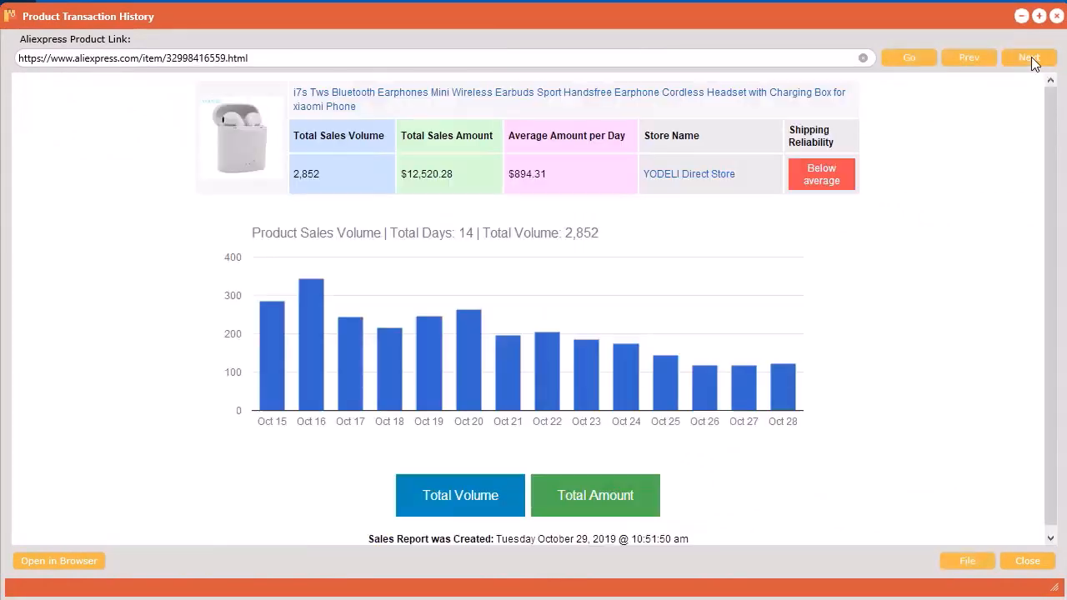
left_click(1032, 57)
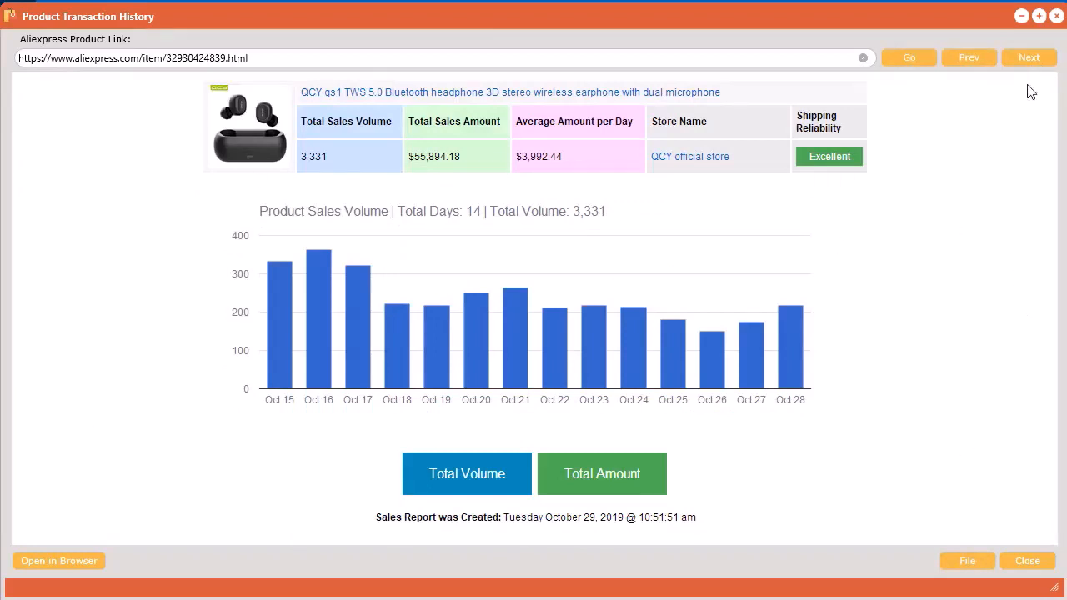
left_click(1025, 62)
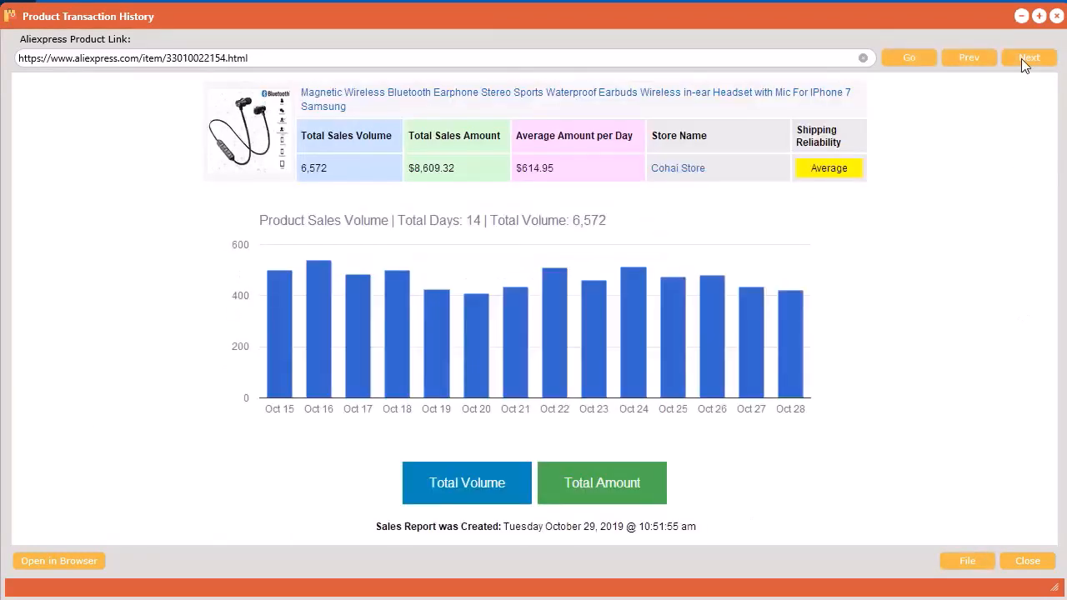
left_click(1025, 61)
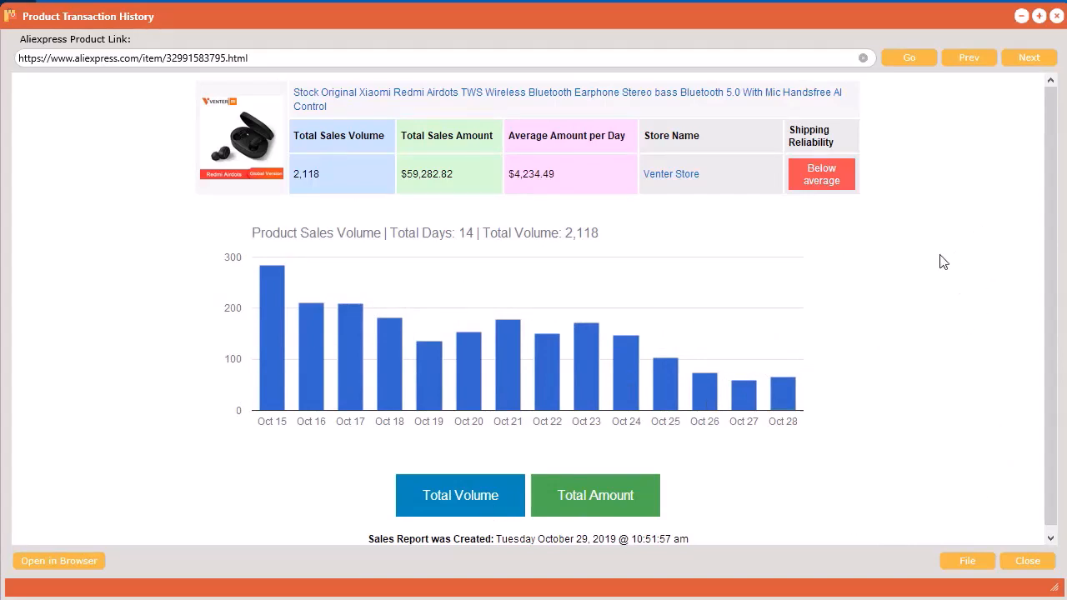
Move the transaction history window up to expose its file options and save the Redmi Airdots sales report as an HTML file under the suggested name.
scroll(1053, 229, "down", 1)
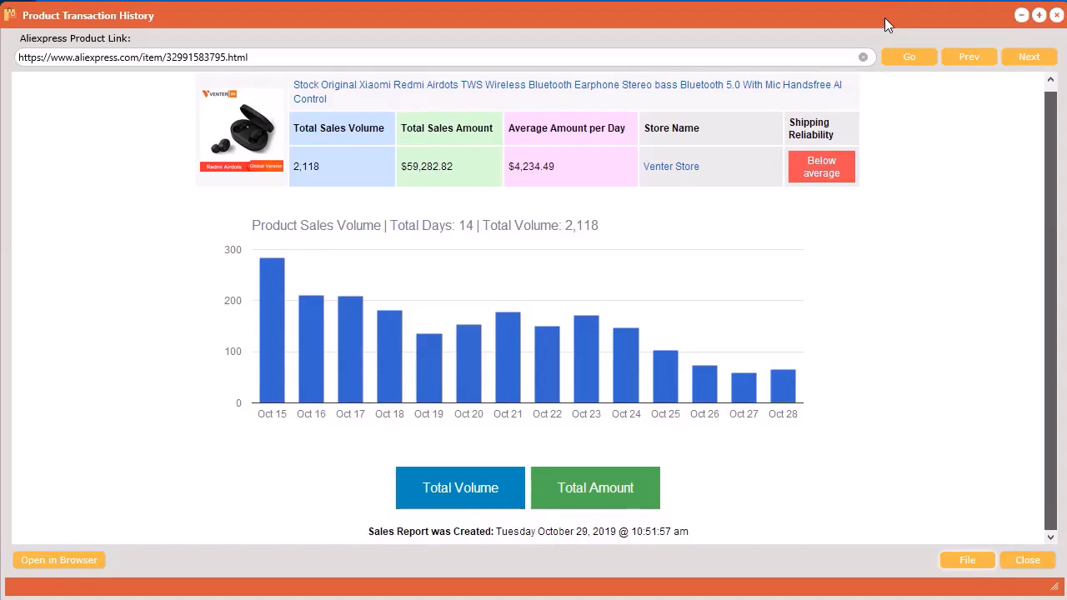
left_click_drag(884, 18, 866, 1)
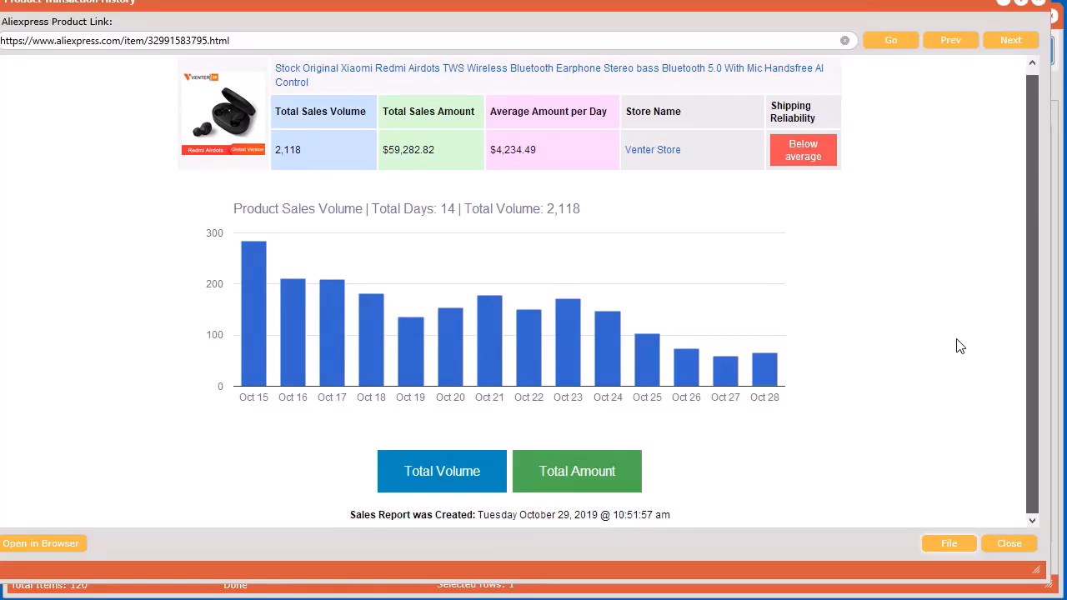
left_click_drag(892, 4, 756, 0)
left_click(807, 432)
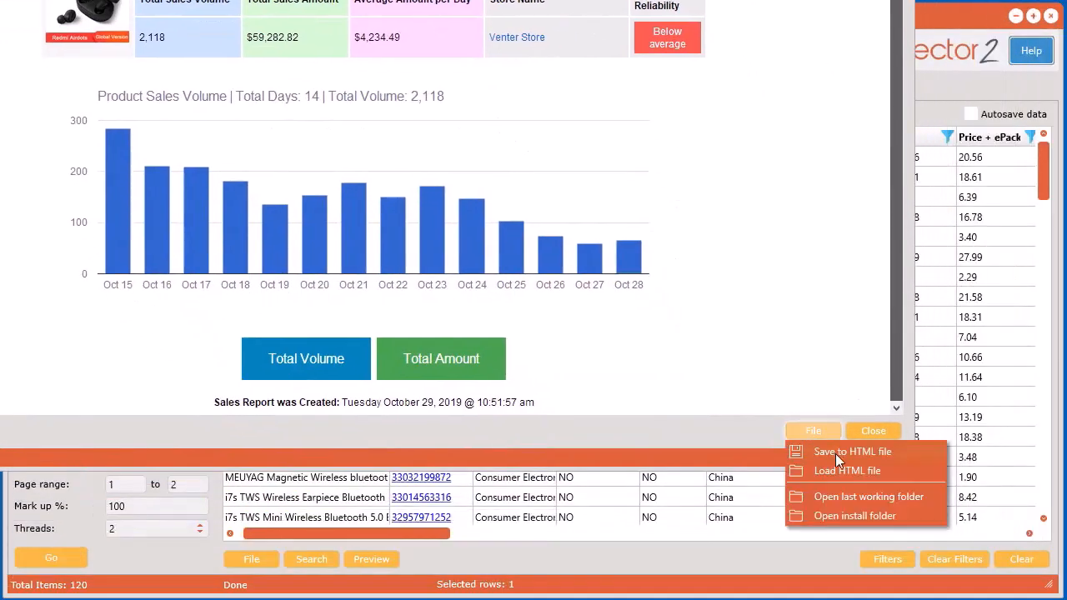
left_click(835, 454)
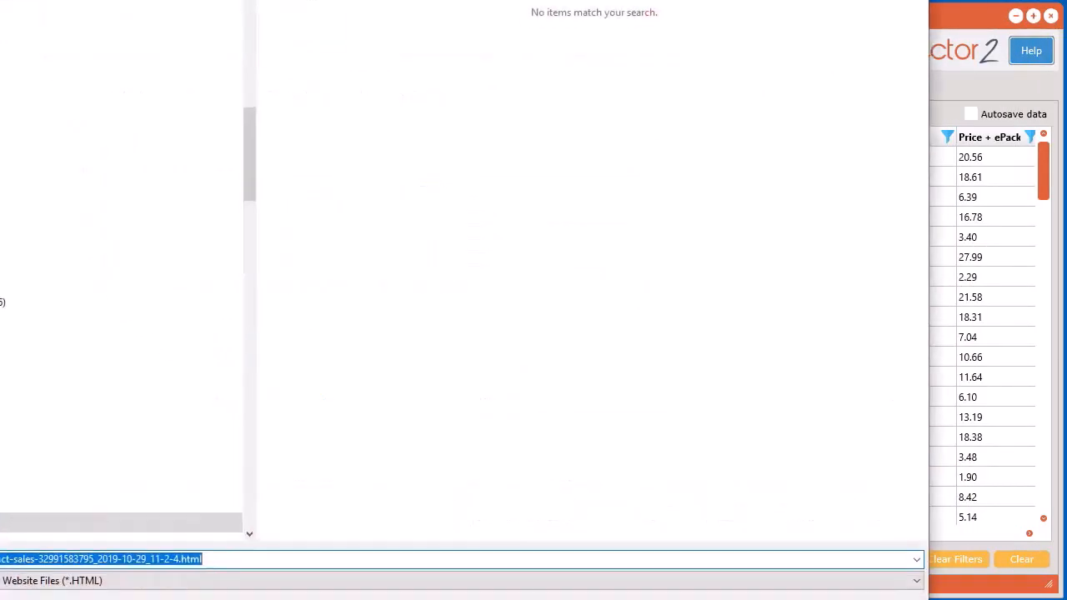
left_click(820, 514)
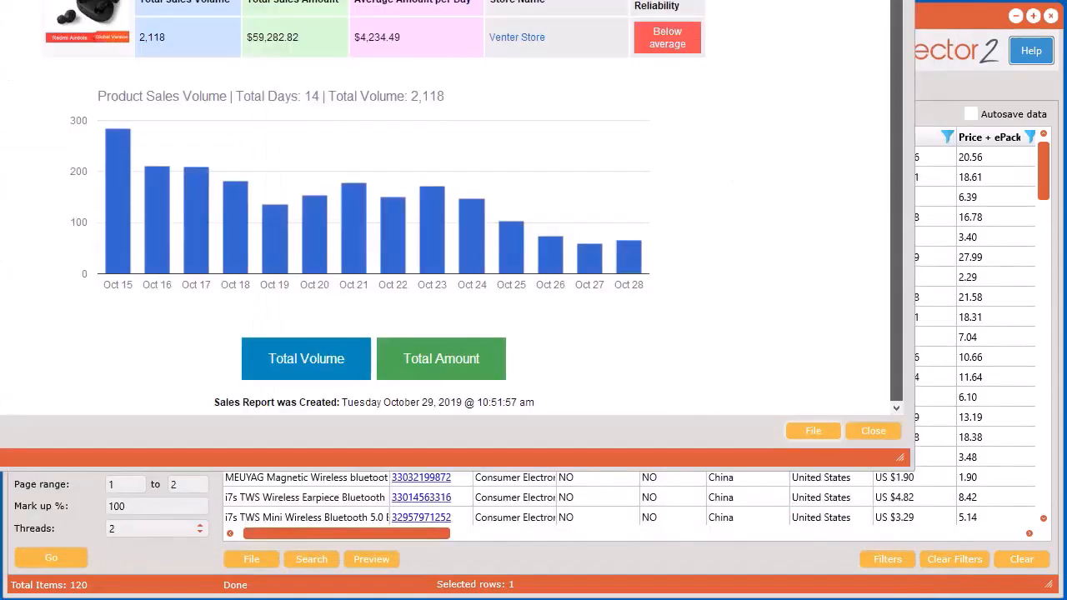
left_click_drag(1066, 110, 468, 20)
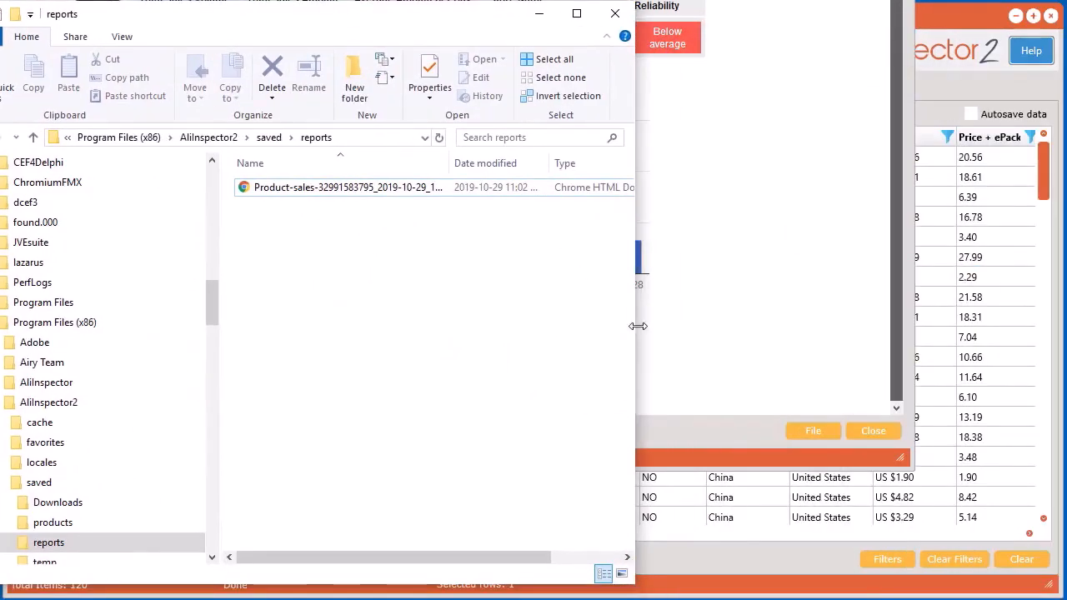
left_click_drag(638, 326, 898, 340)
left_click_drag(452, 165, 575, 170)
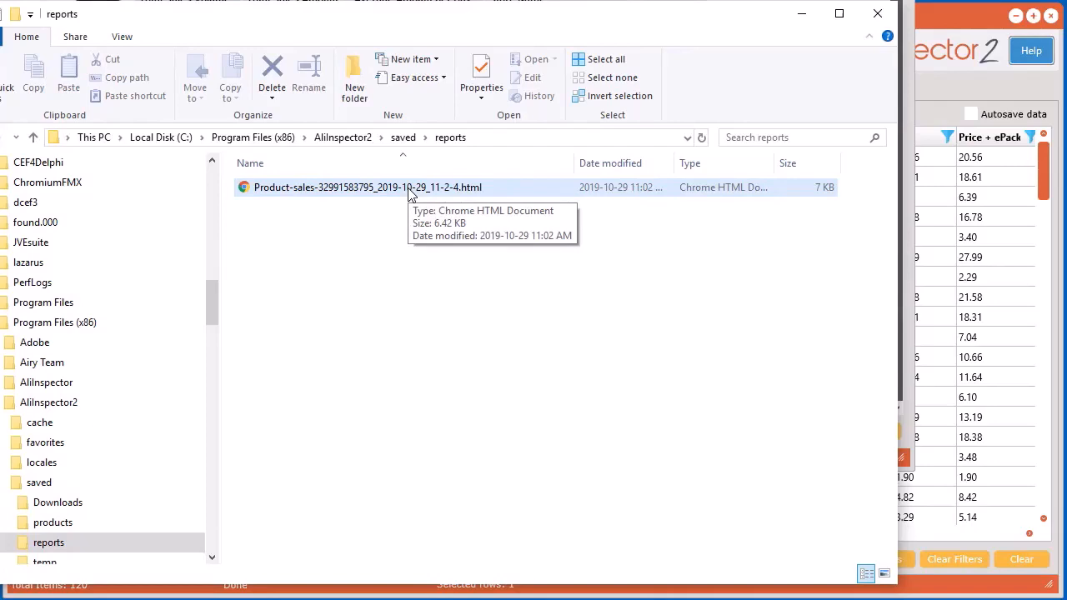
double_click(409, 188)
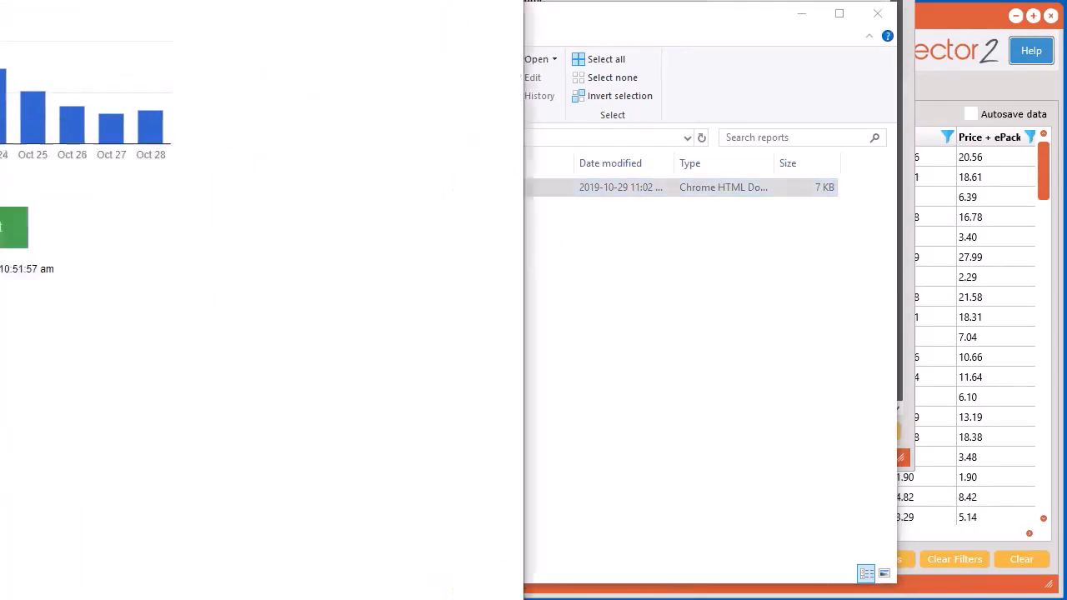
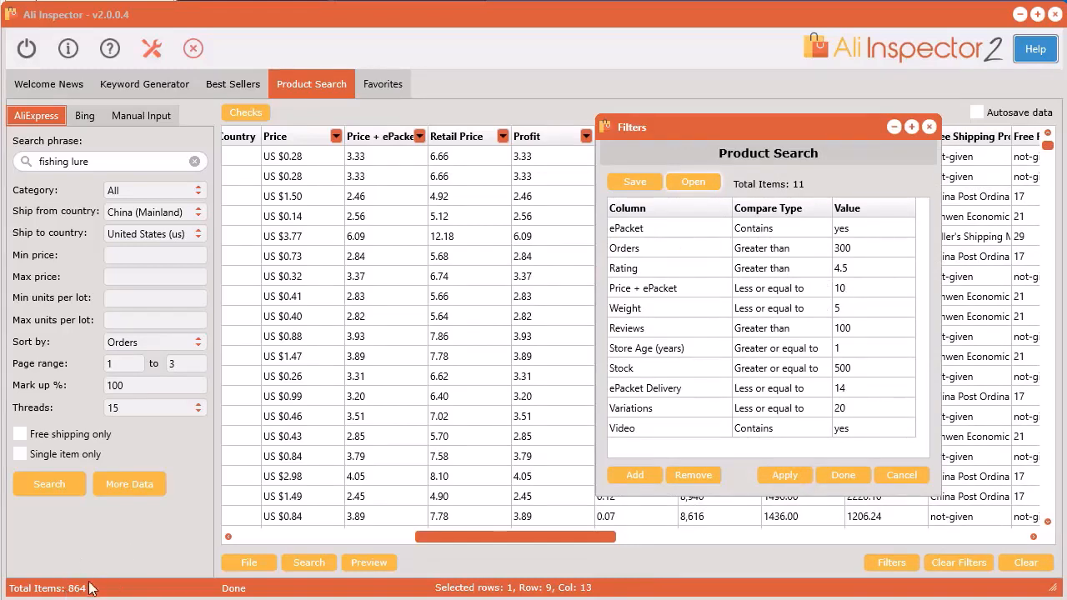
Apply the 11 loaded filters to the fishing lure results and preview the remaining products as a browser report, clearing the Filters window away.
left_click(785, 479)
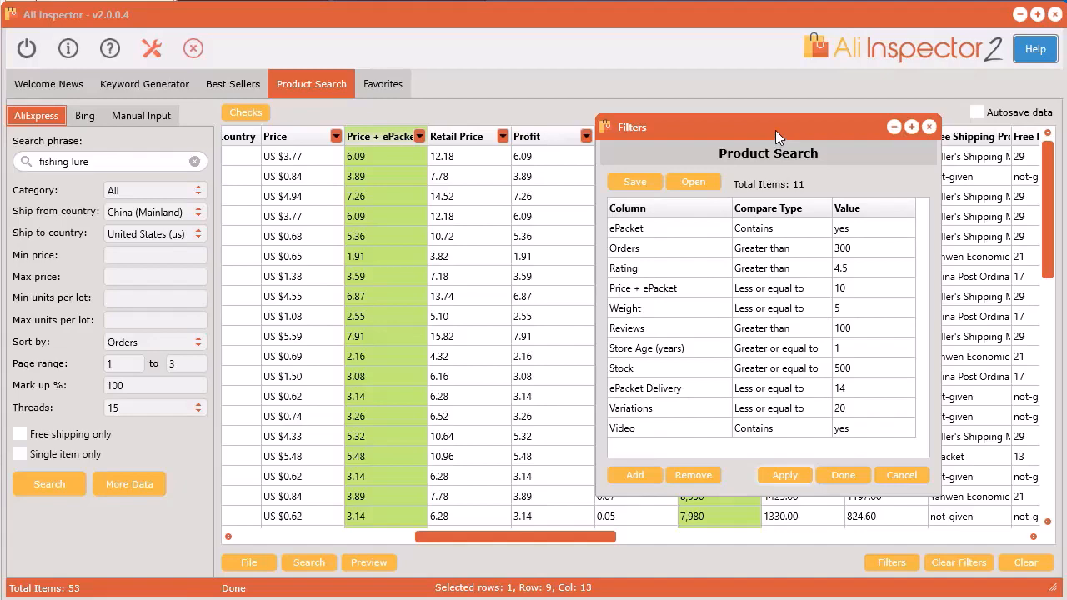
left_click_drag(776, 130, 875, 85)
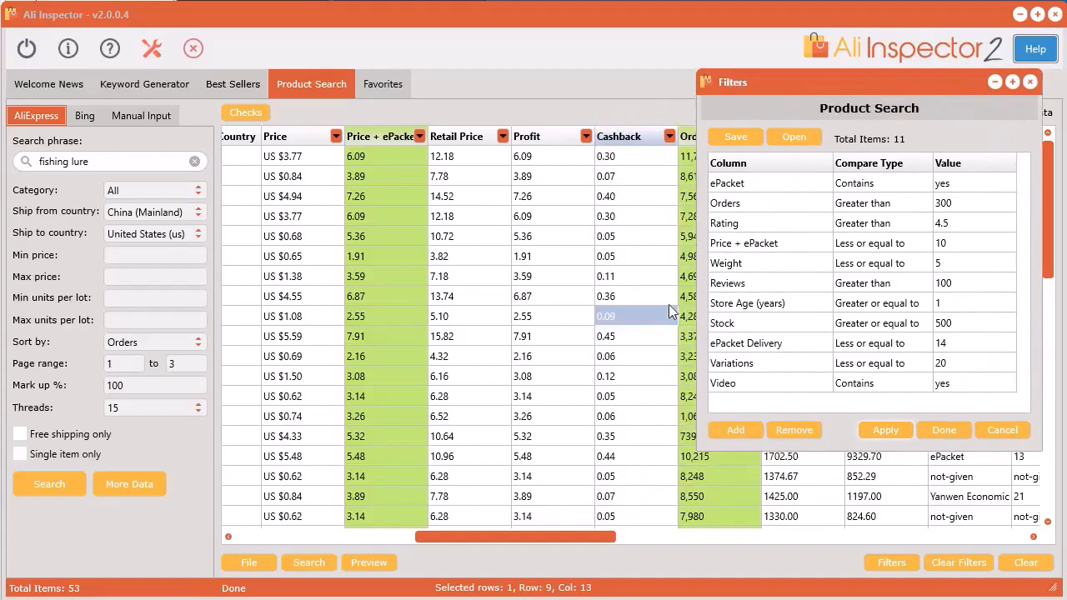
left_click(369, 564)
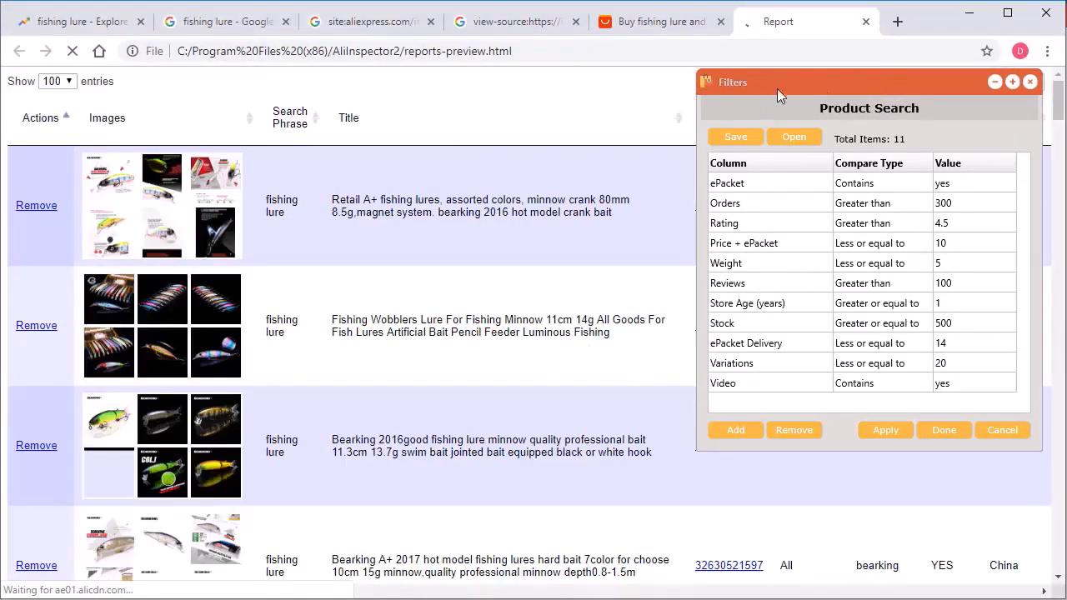
left_click_drag(778, 88, 1066, 107)
key("alt+Tab")
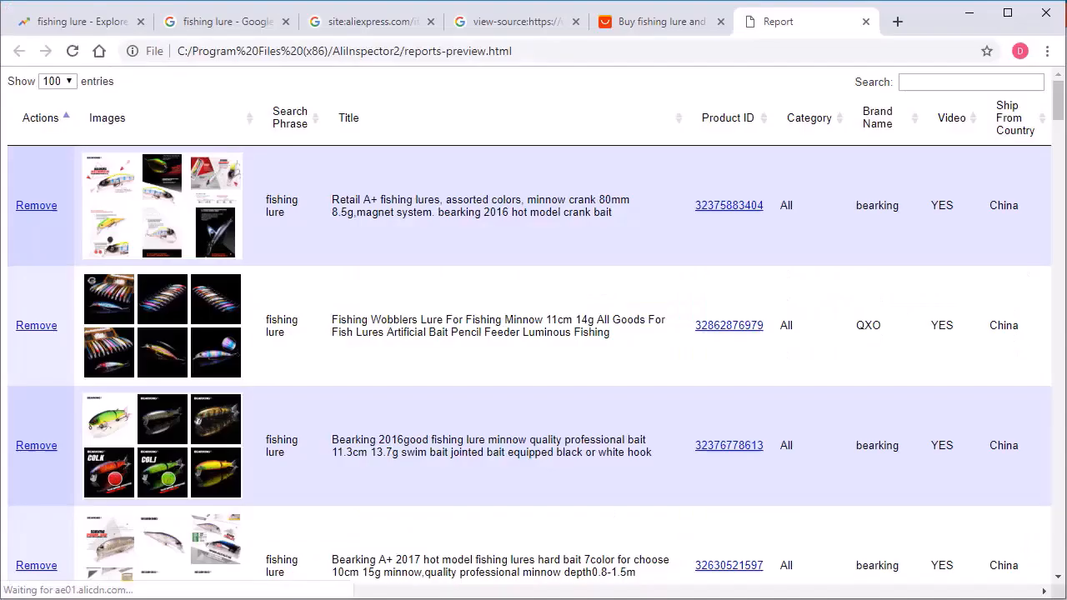
Look through the filtered product report, enlarging product images and checking the titles, brands and video columns.
scroll(492, 312, "down", 4)
scroll(492, 339, "down", 5)
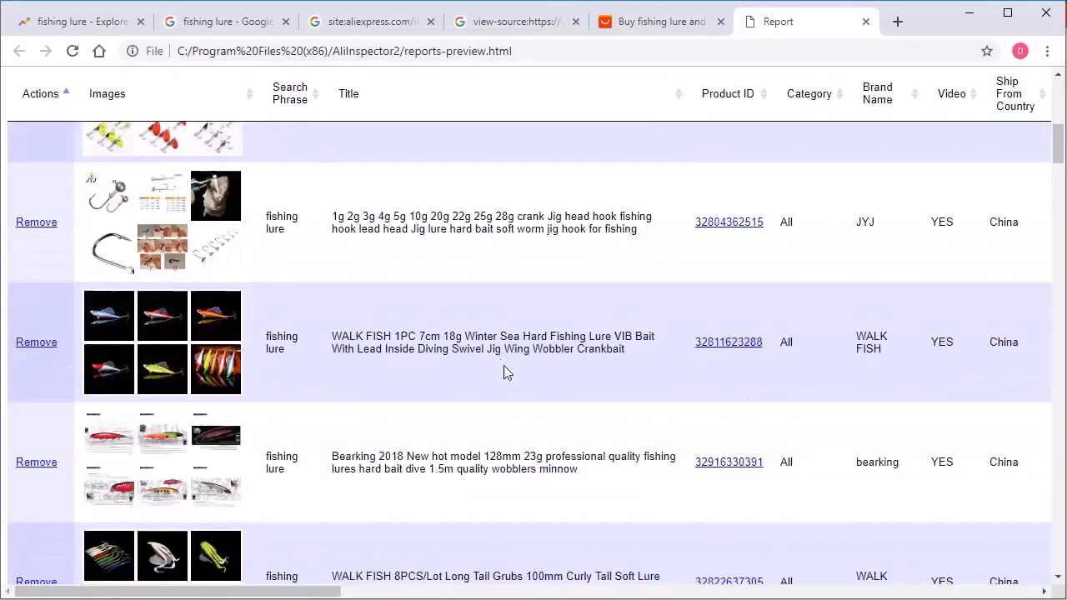
mouse_move(101, 318)
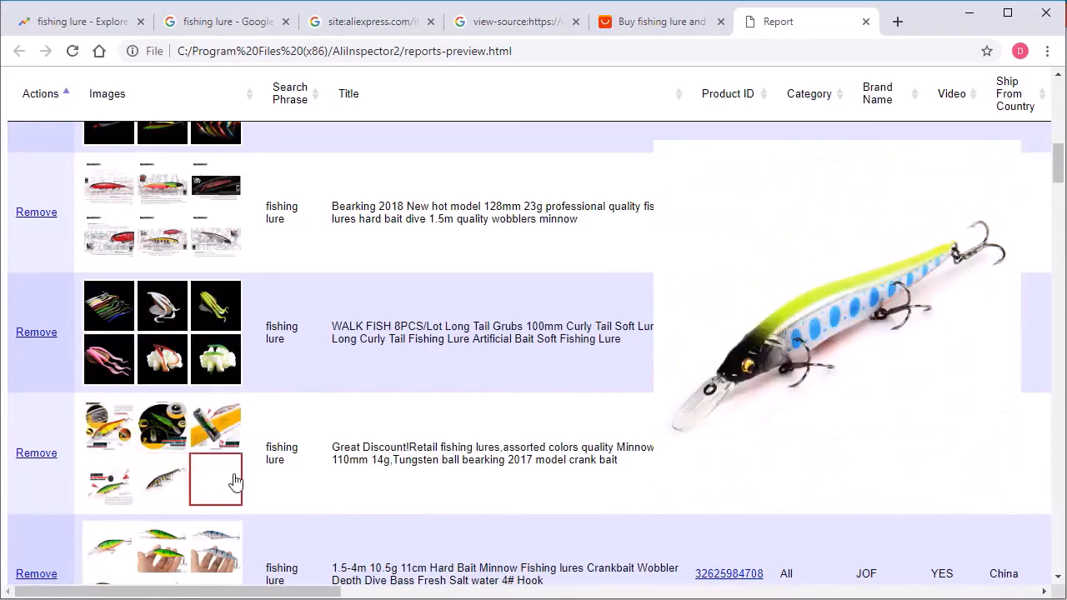
scroll(477, 482, "up", 10)
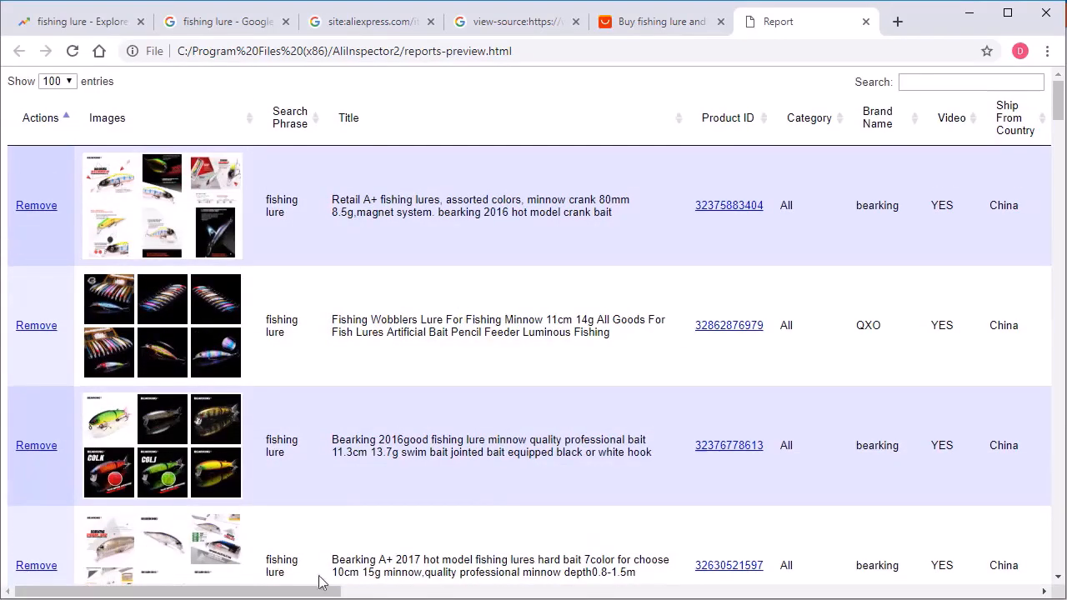
left_click_drag(270, 592, 226, 584)
scroll(448, 351, "down", 20)
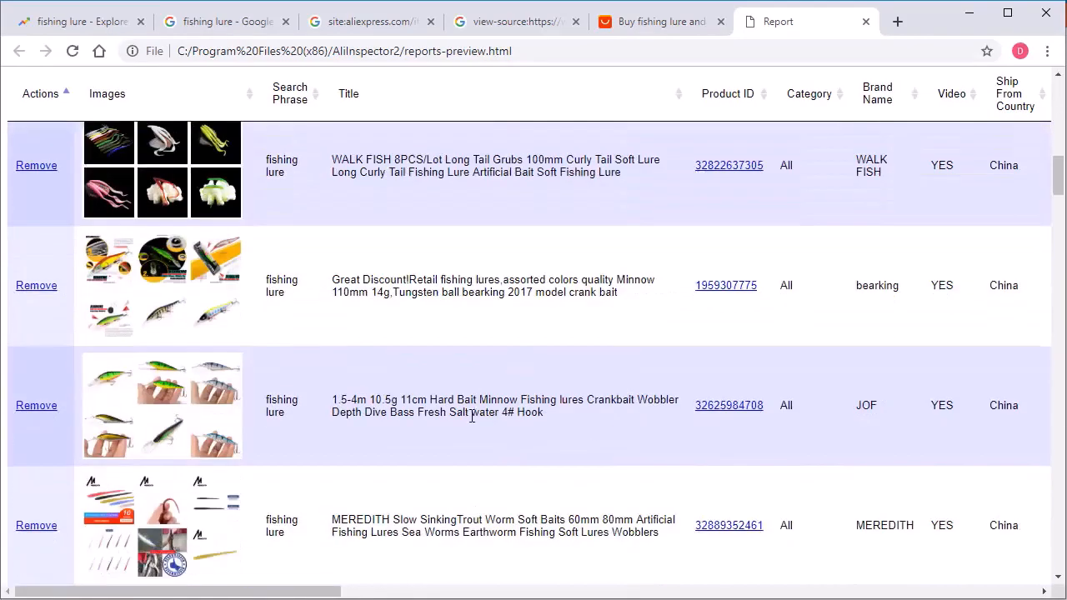
scroll(471, 419, "down", 12)
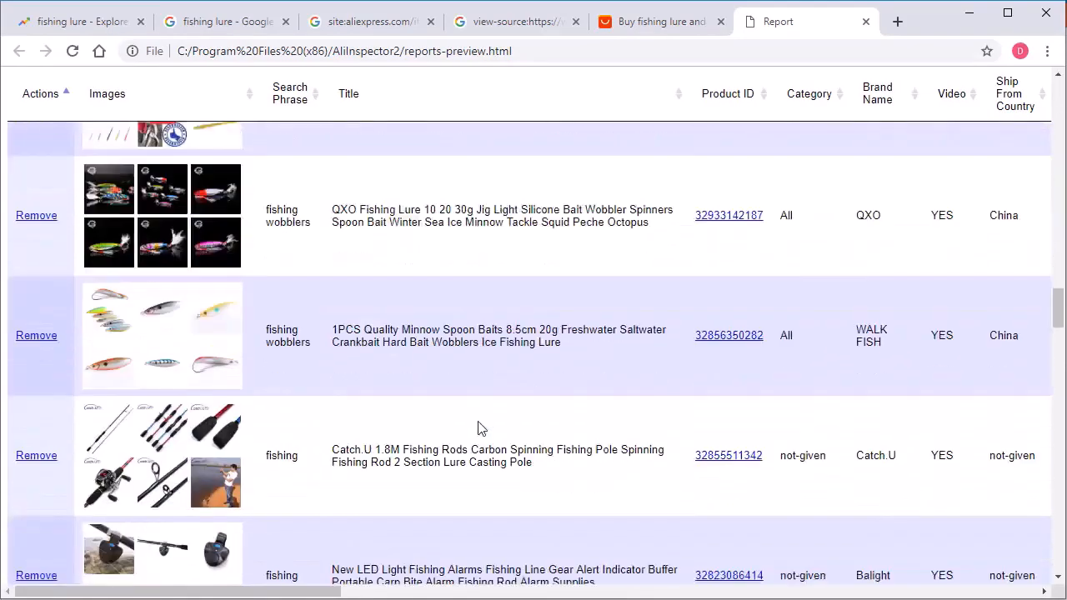
scroll(479, 487, "down", 9)
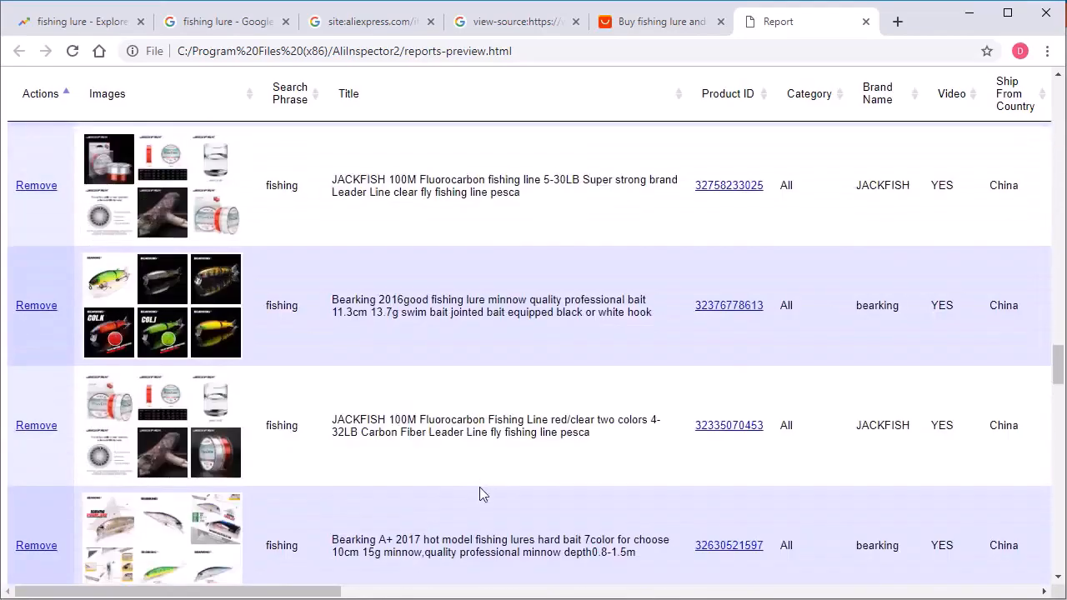
left_click_drag(284, 589, 258, 589)
scroll(425, 465, "up", 6)
scroll(425, 466, "up", 6)
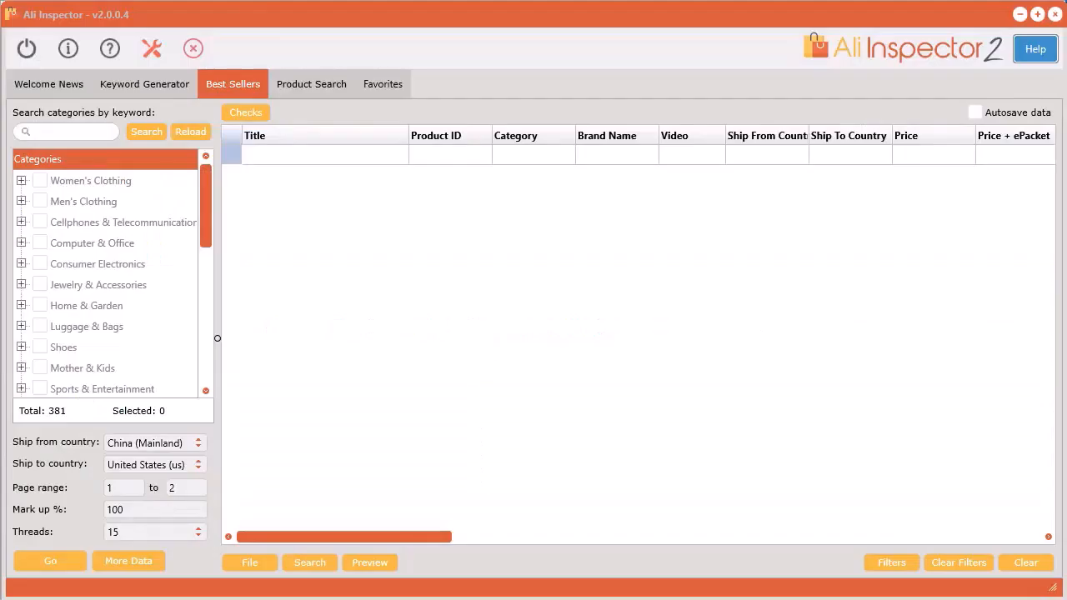
Extract the best sellers of the Kitchen,Dining & Bar category under Home & Garden and check their orders and estimated sales columns.
left_click(240, 84)
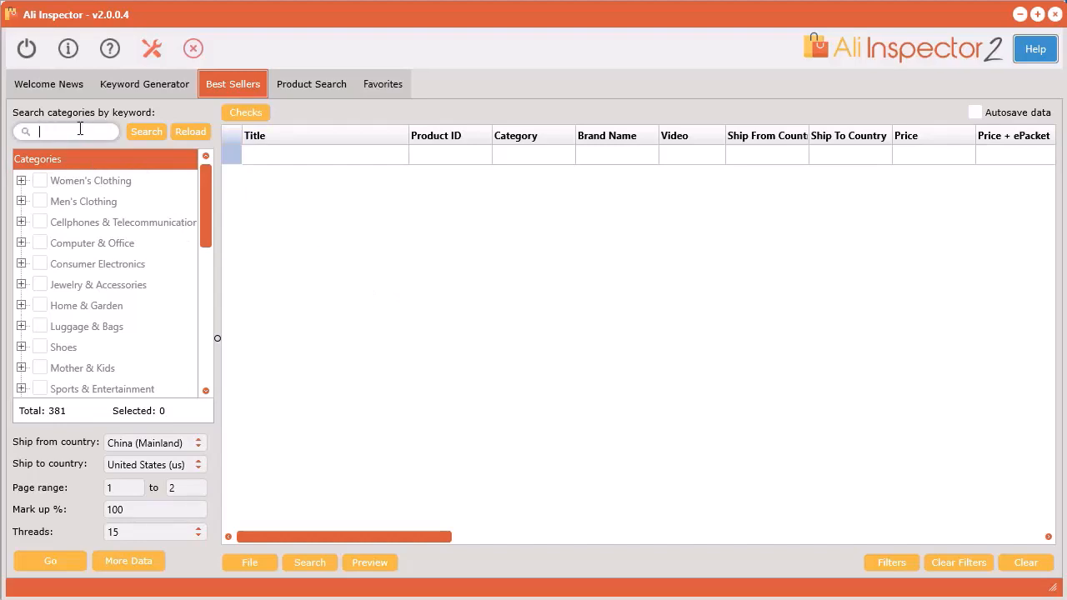
left_click(20, 305)
scroll(120, 317, "down", 1)
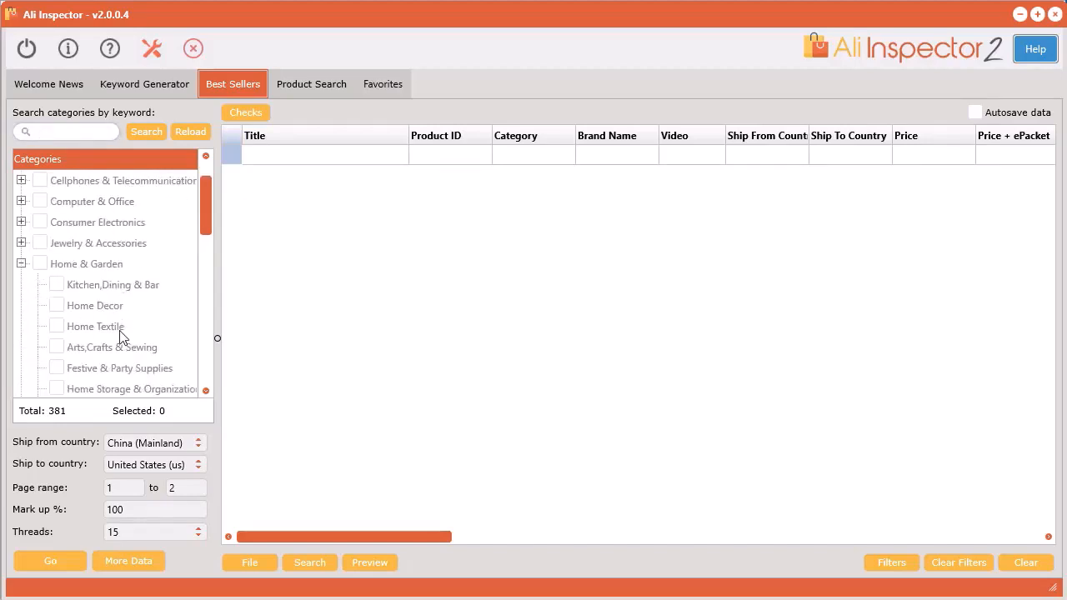
left_click(57, 286)
left_click(72, 559)
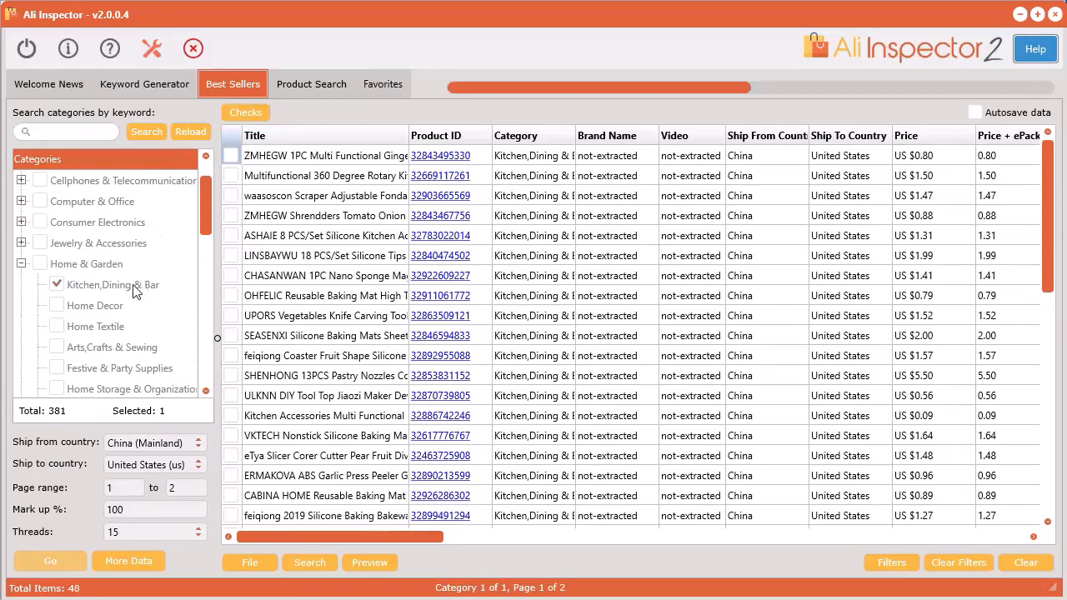
left_click_drag(350, 538, 542, 550)
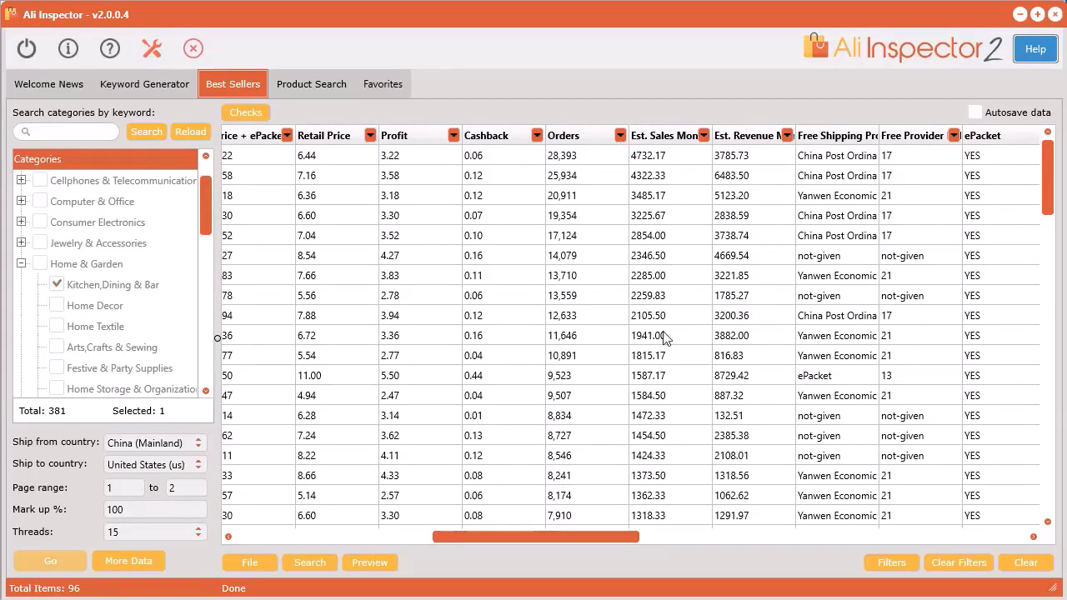
Clear all best seller data and extract the Kitchen,Dining & Bar category again with page range 3 to 5.
left_click(1020, 566)
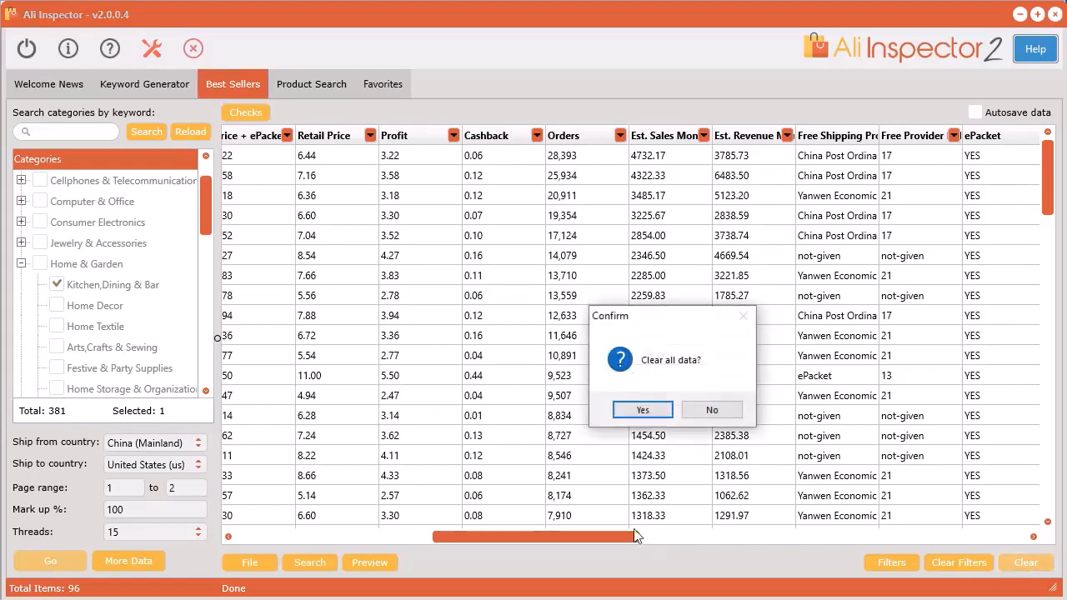
left_click(644, 410)
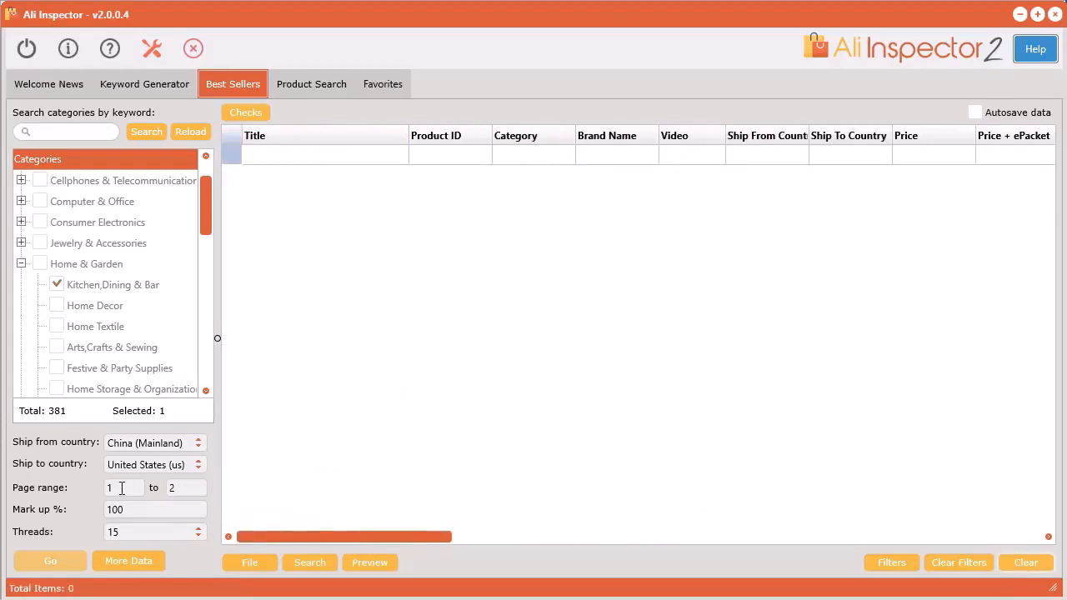
left_click_drag(119, 487, 96, 488)
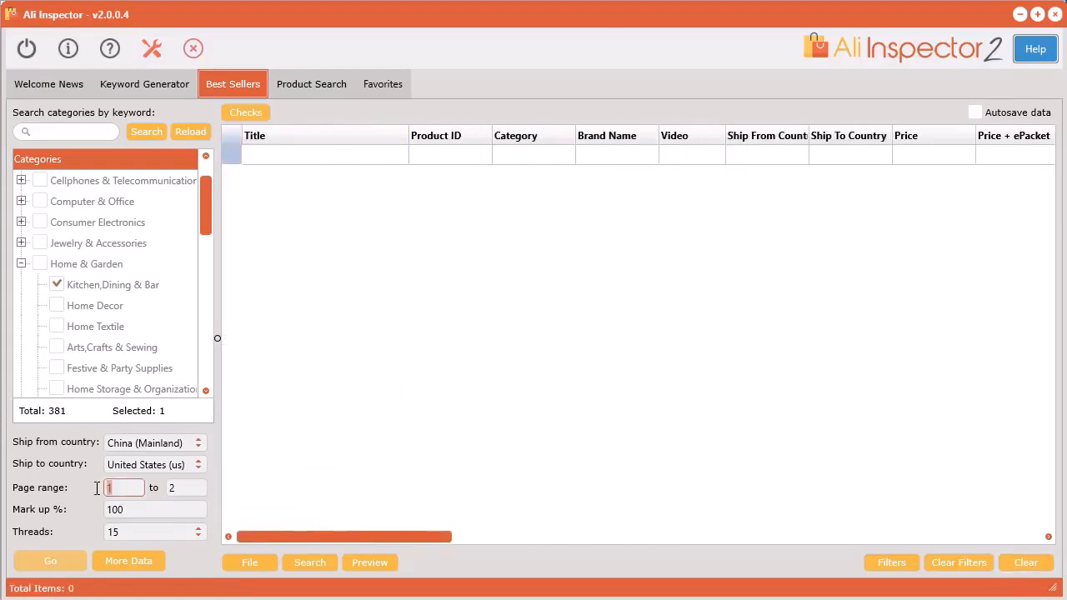
type("3")
left_click(195, 493)
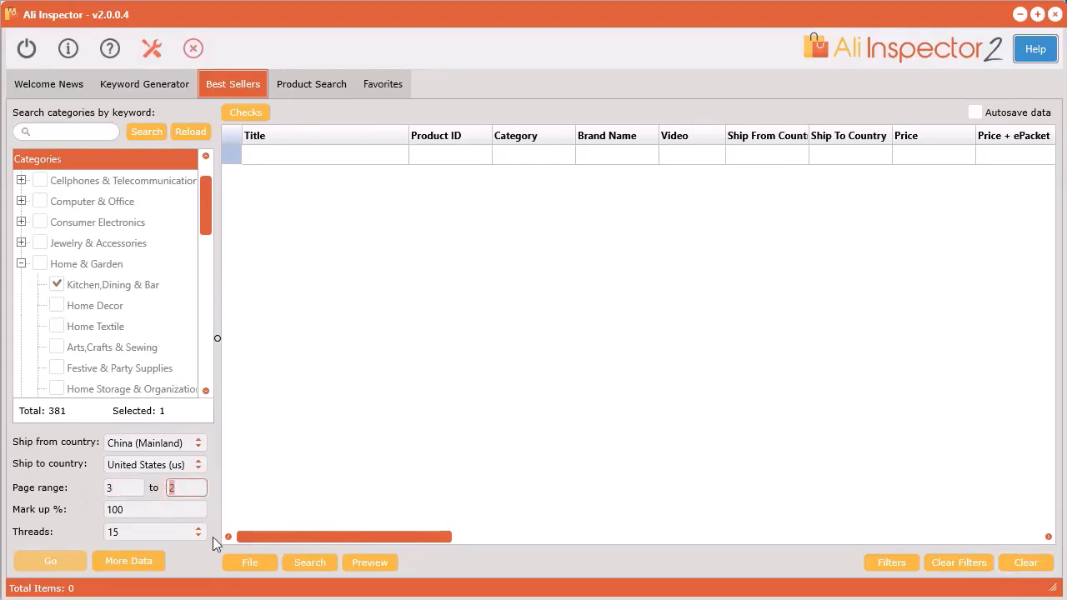
type("5")
left_click(55, 561)
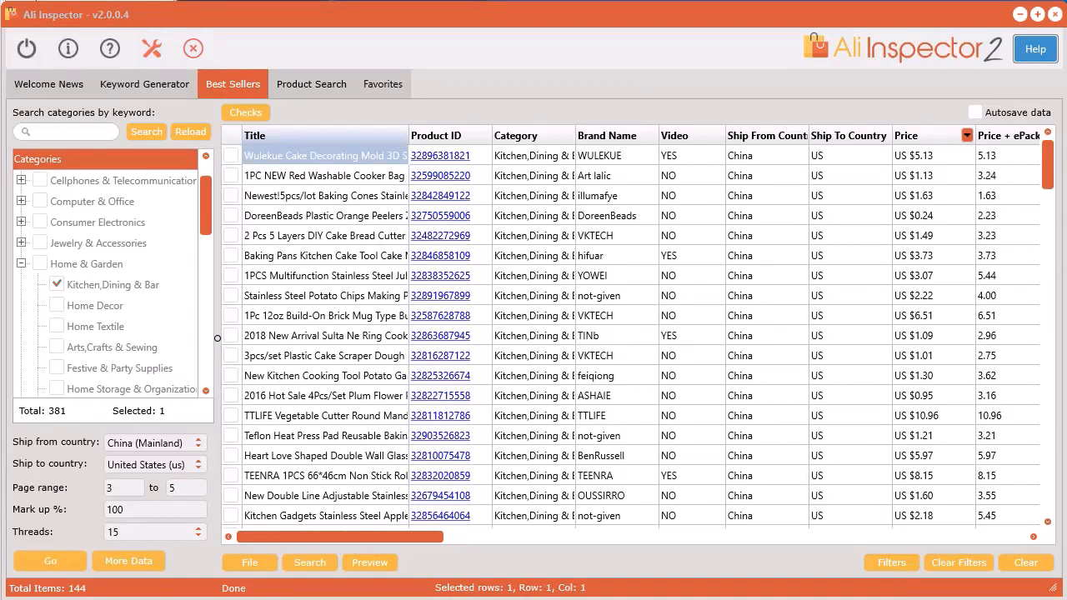
View the product details of the Wulekue cake decorating mold and the red washable cooker bag, keeping the details window beside the list.
right_click(287, 153)
left_click(318, 164)
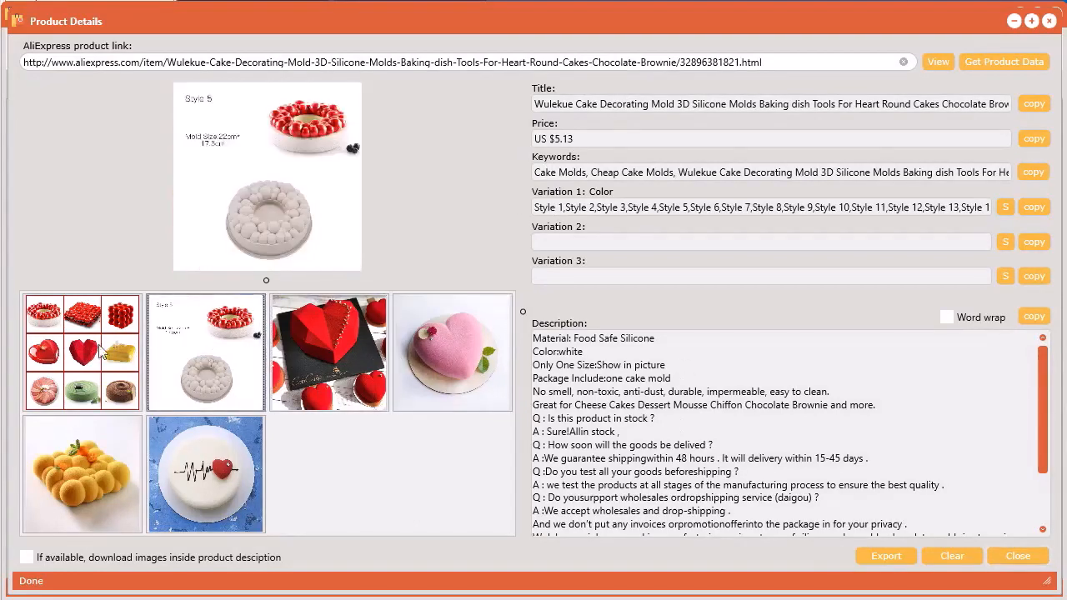
left_click_drag(1059, 110, 706, 112)
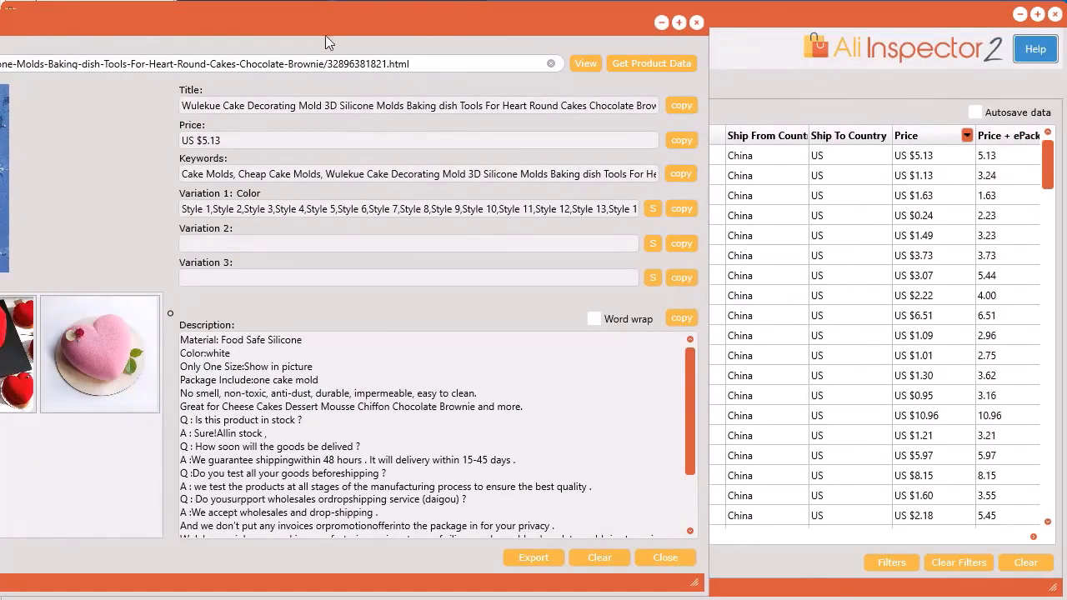
left_click_drag(322, 26, 383, 21)
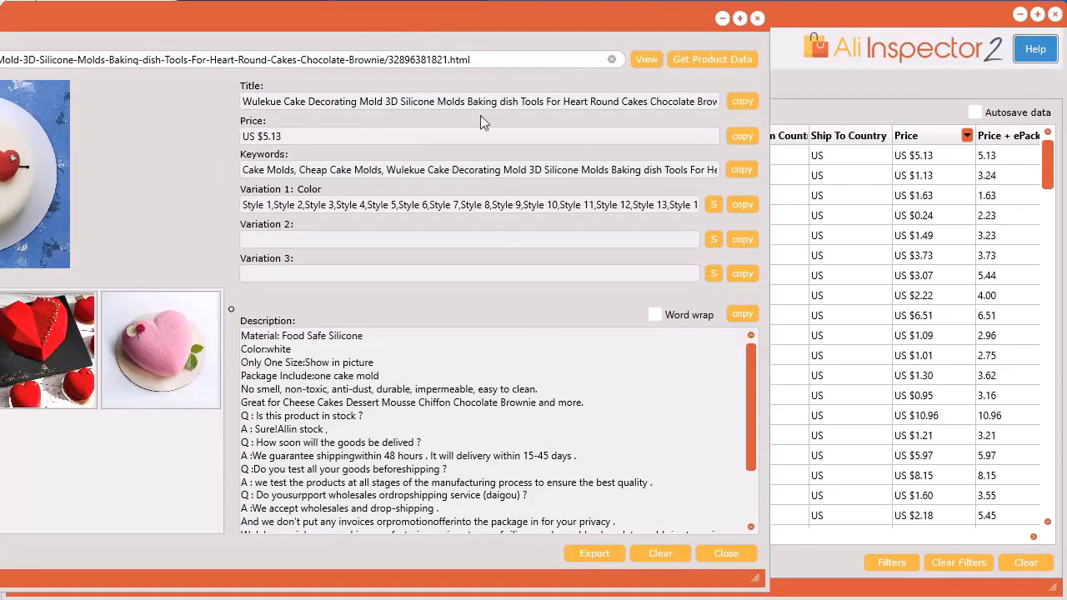
left_click_drag(290, 21, 984, 35)
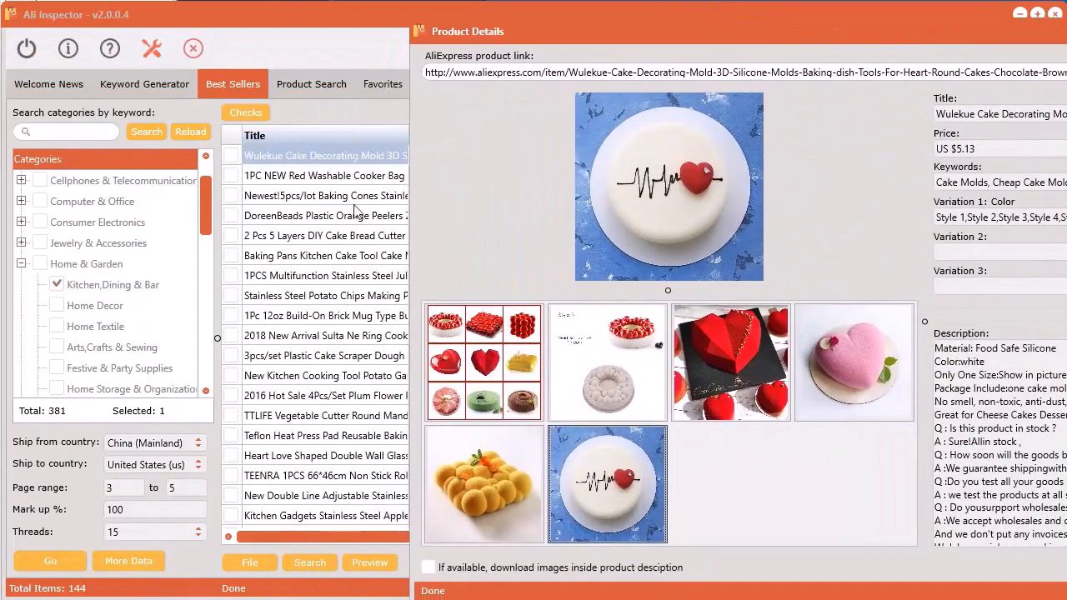
left_click(288, 181)
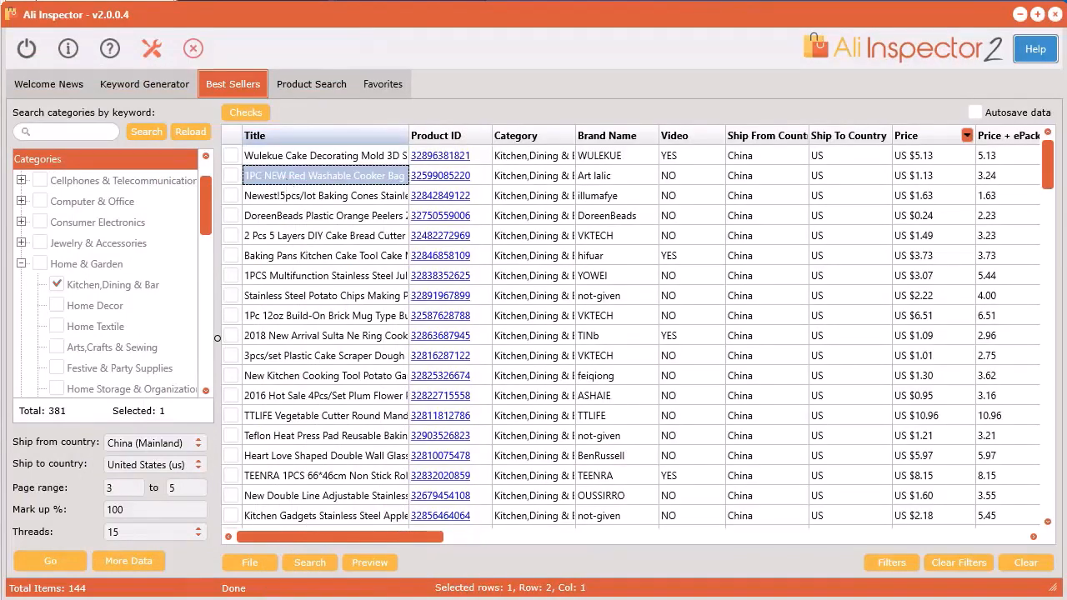
key("alt+Tab")
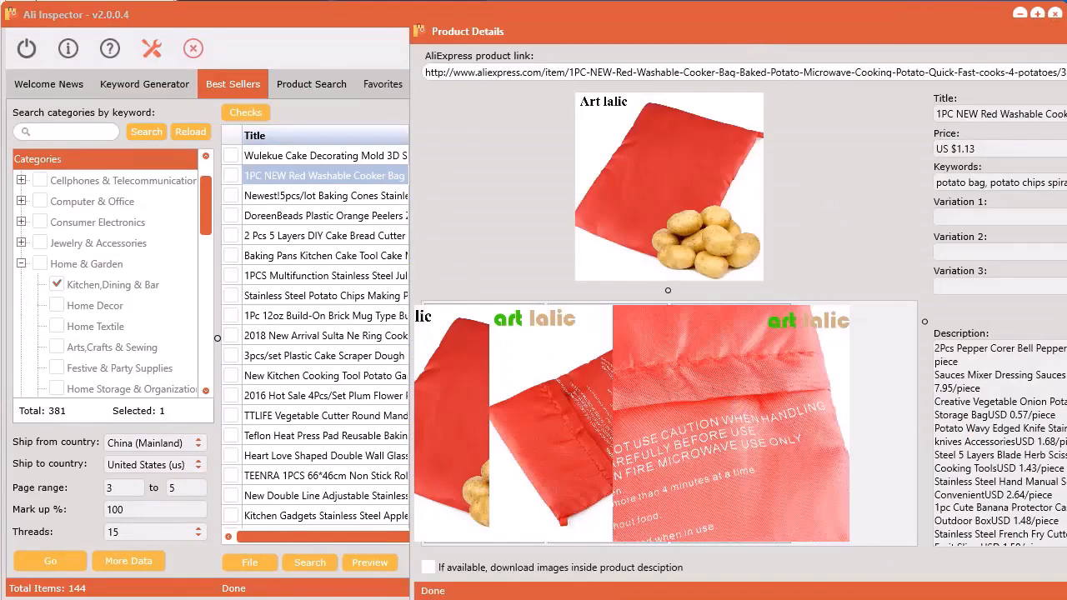
Download the images and descriptions of the first three best sellers, including images inside the descriptions, under AliInspector2's saved folder.
left_click(301, 155)
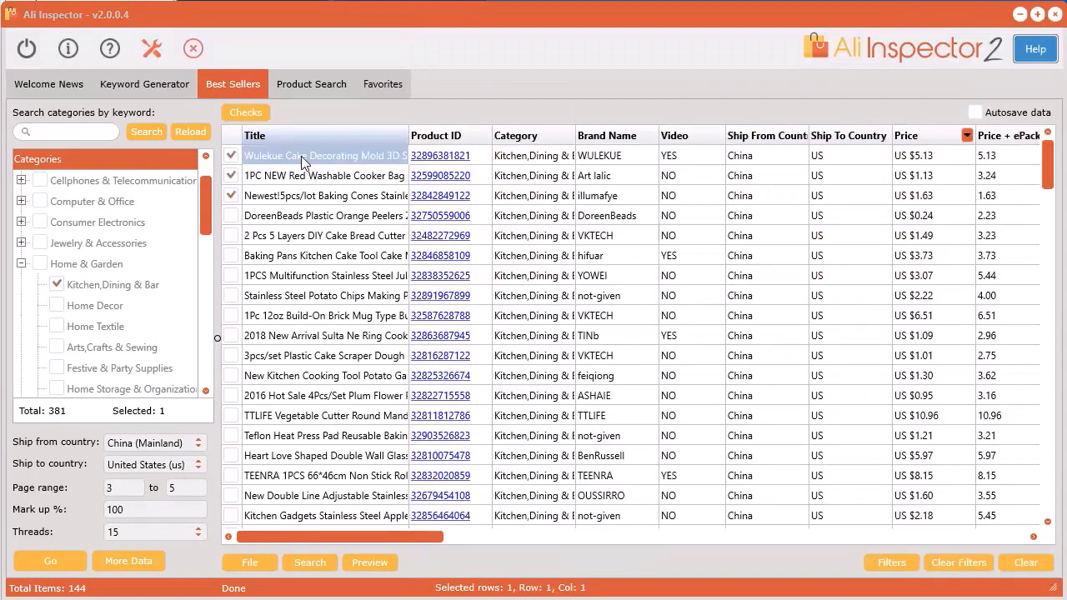
right_click(301, 156)
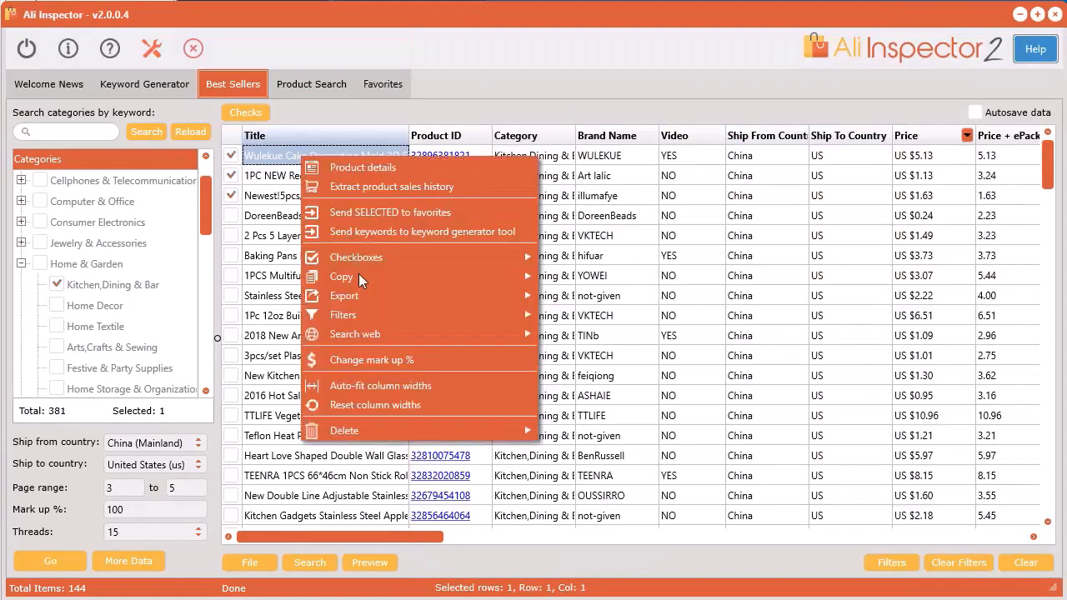
mouse_move(350, 296)
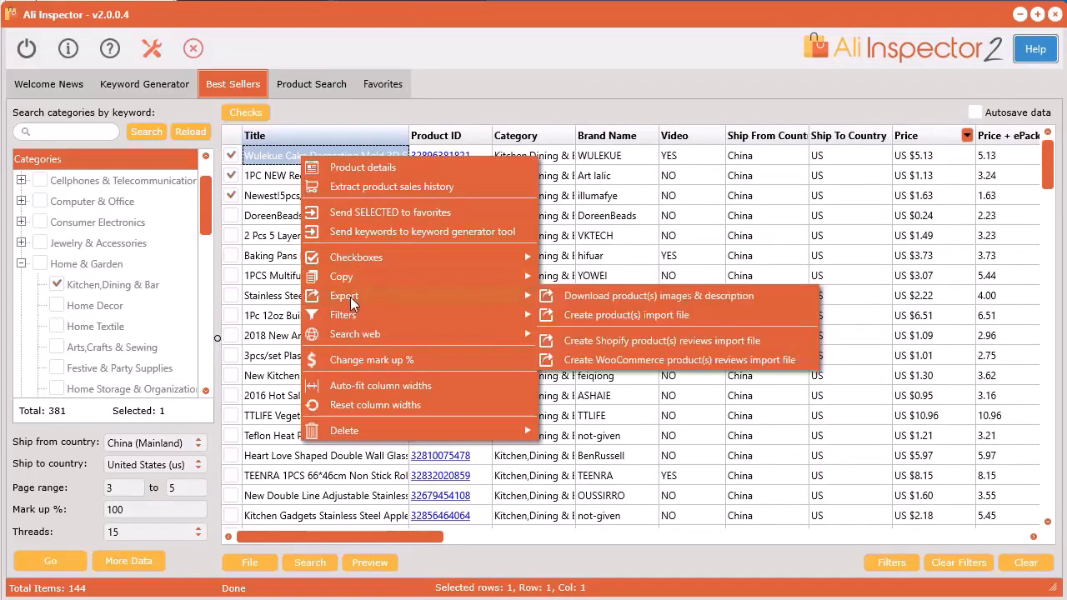
left_click(616, 301)
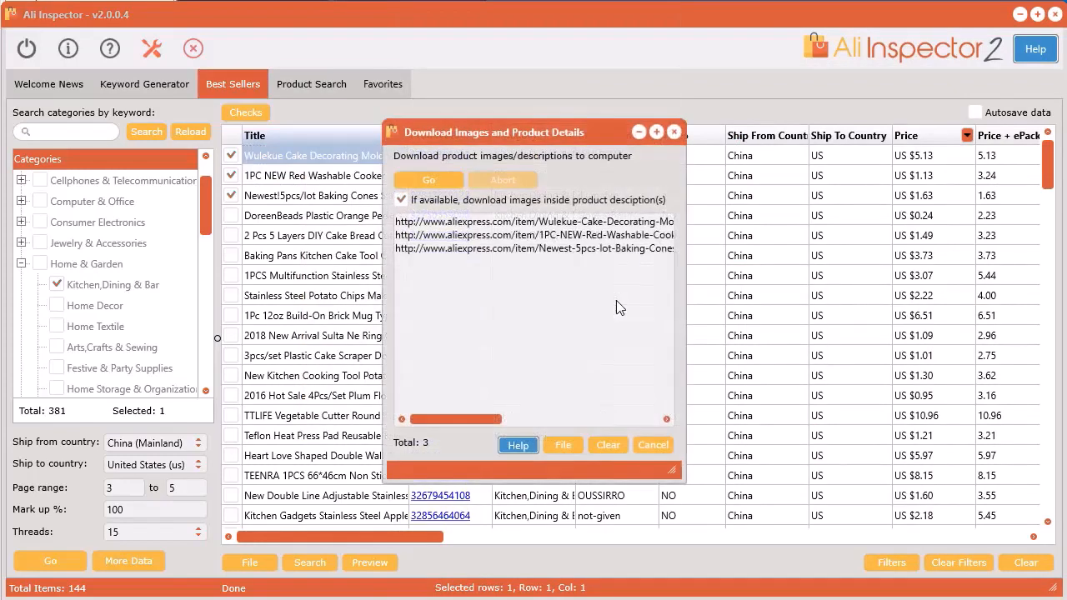
left_click(422, 173)
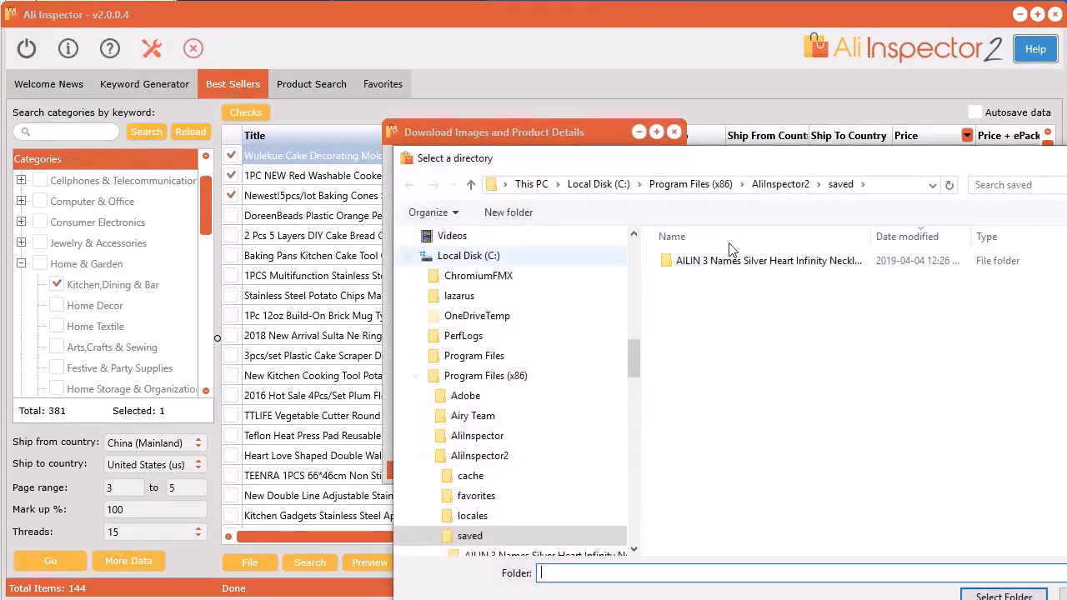
left_click_drag(742, 164, 514, 68)
left_click(746, 502)
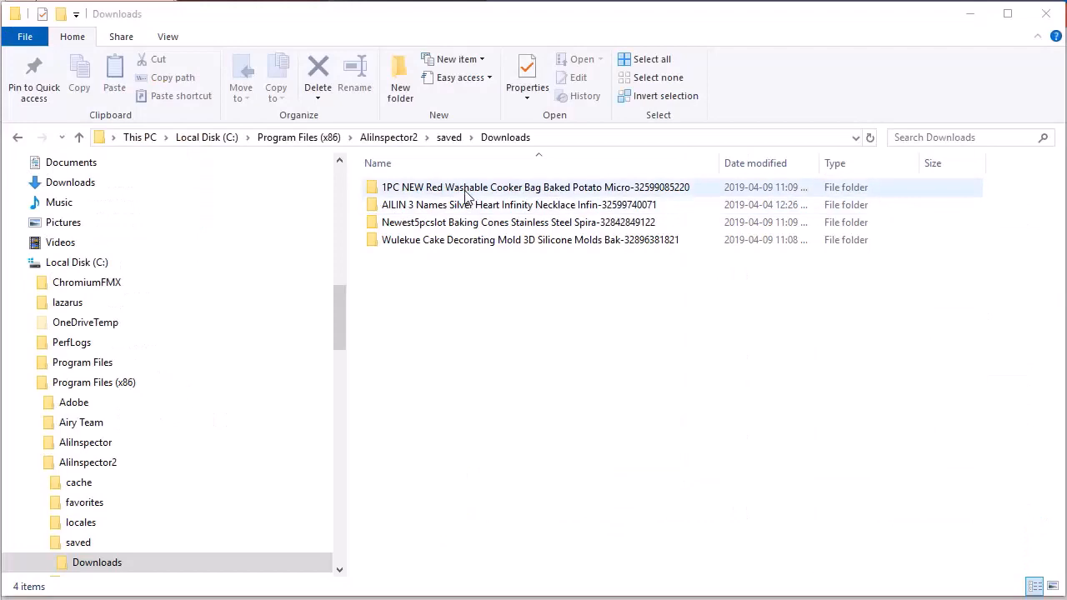
Open the red washable cooker bag's download folder, read product-details-32599085220.txt and close it.
double_click(467, 188)
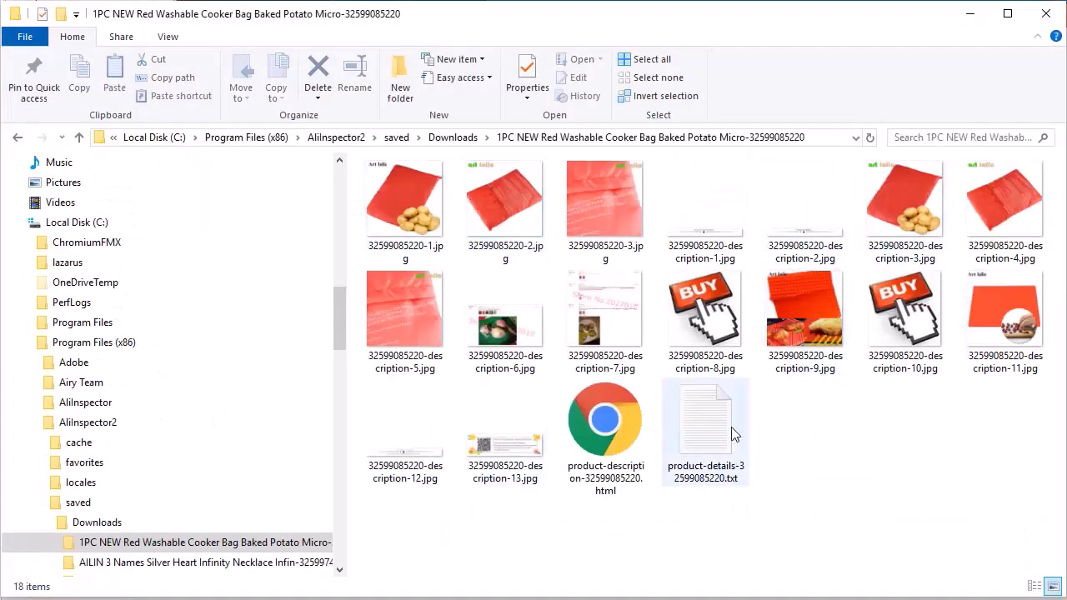
double_click(701, 421)
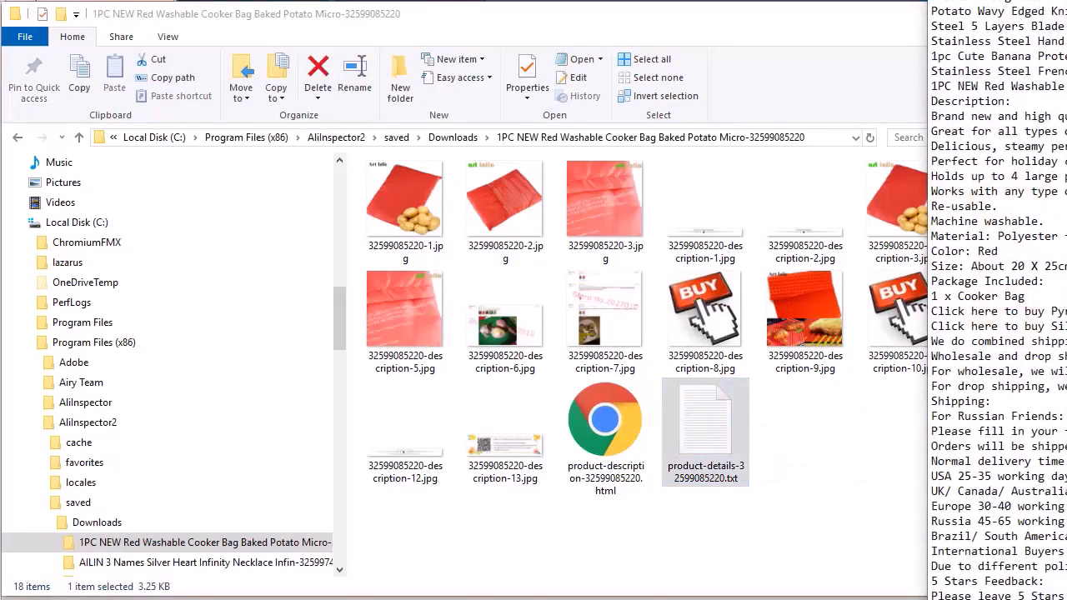
key("alt+F4")
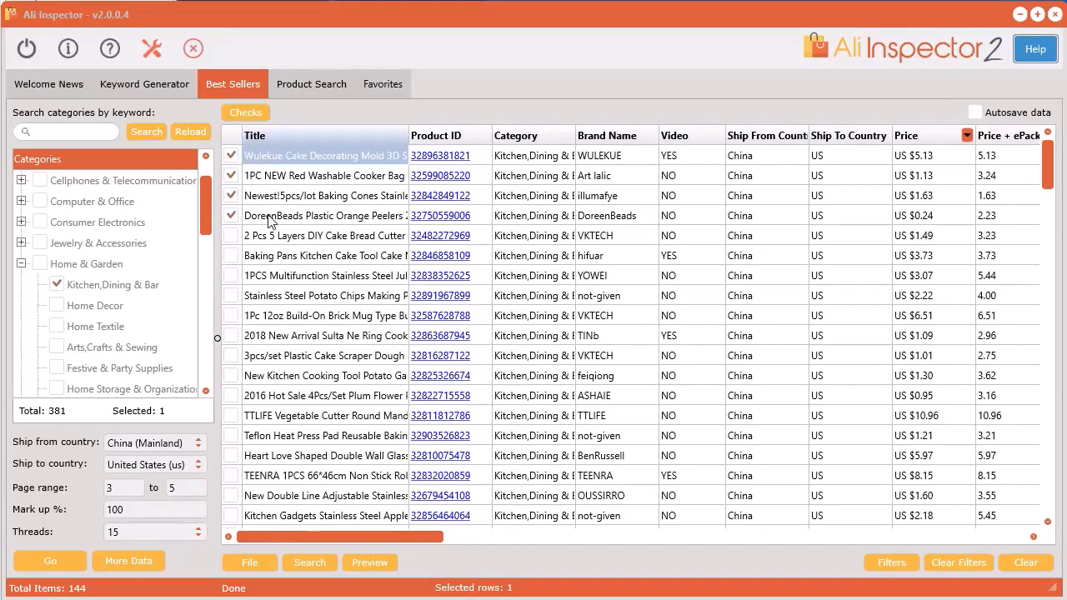
Create a Shopify products import file for the four checked best sellers, overwriting shopify-product-import.csv in AliInspector2's saved folder.
right_click(268, 215)
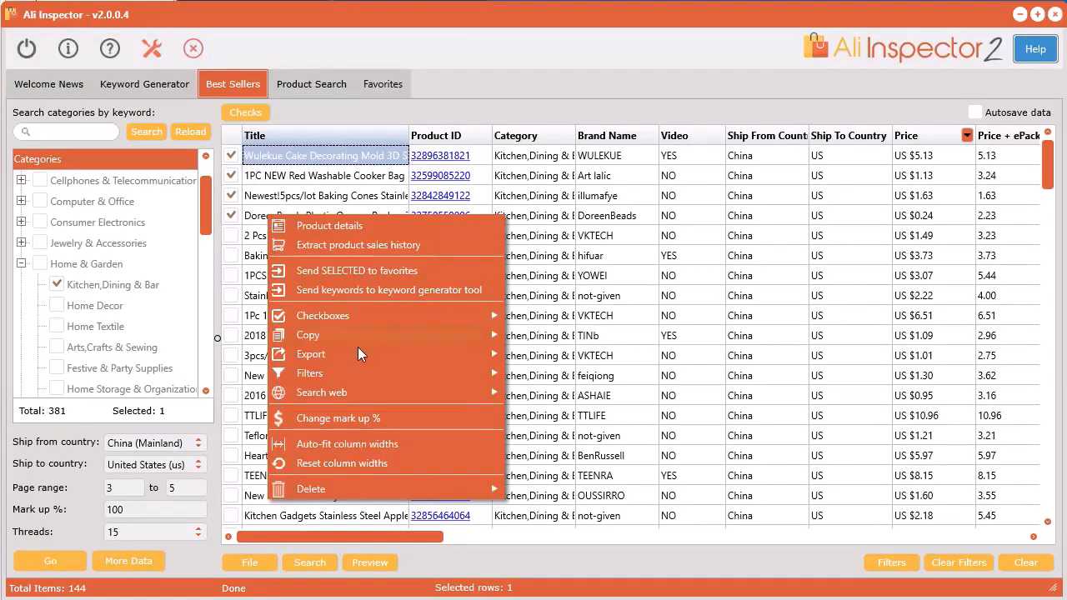
mouse_move(359, 351)
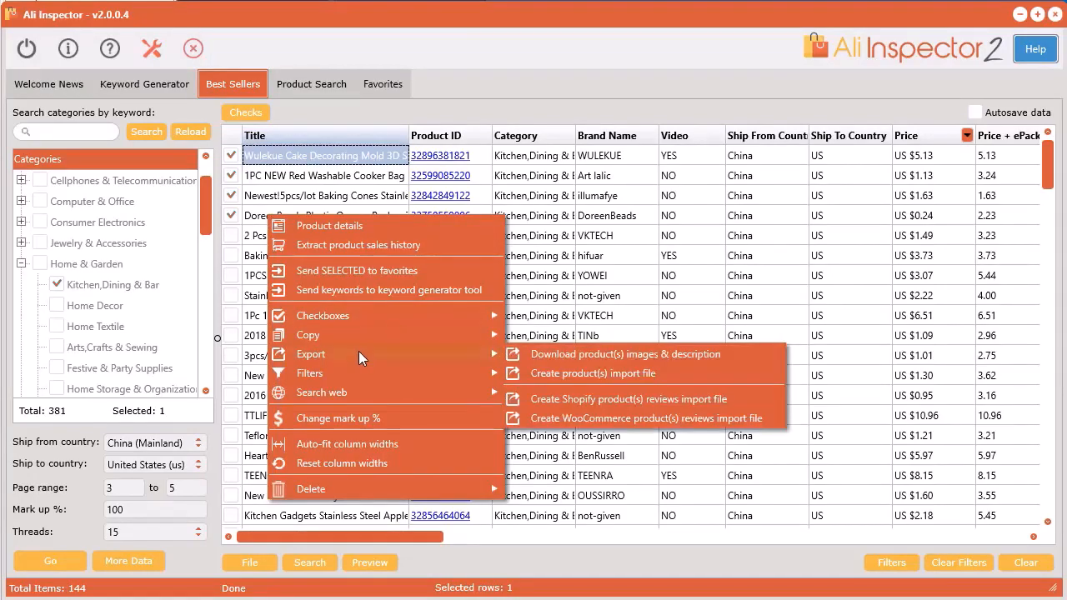
left_click(588, 373)
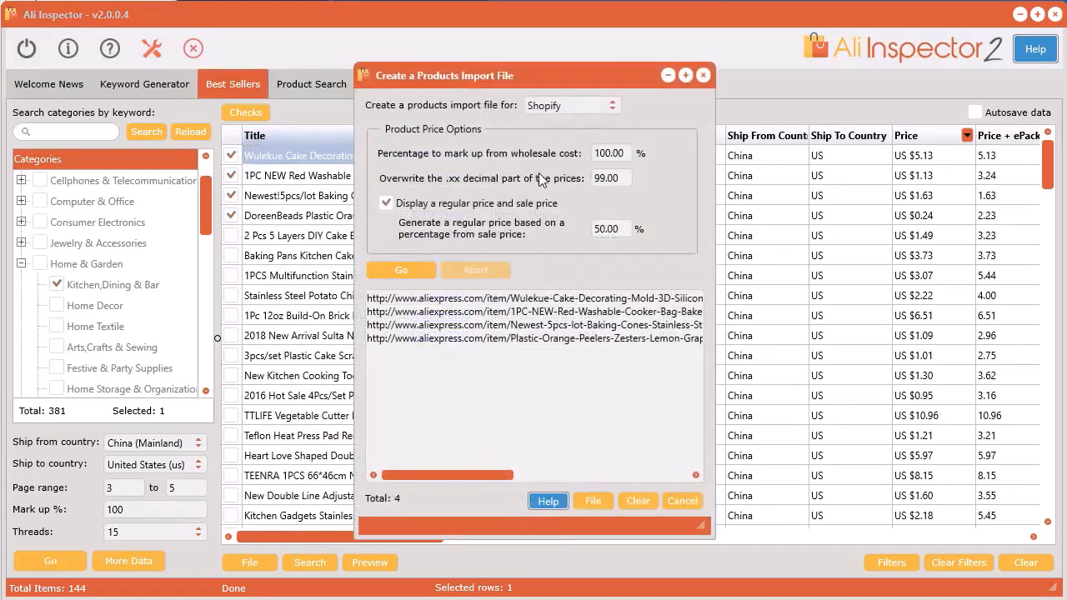
left_click(567, 107)
left_click(569, 106)
left_click(416, 272)
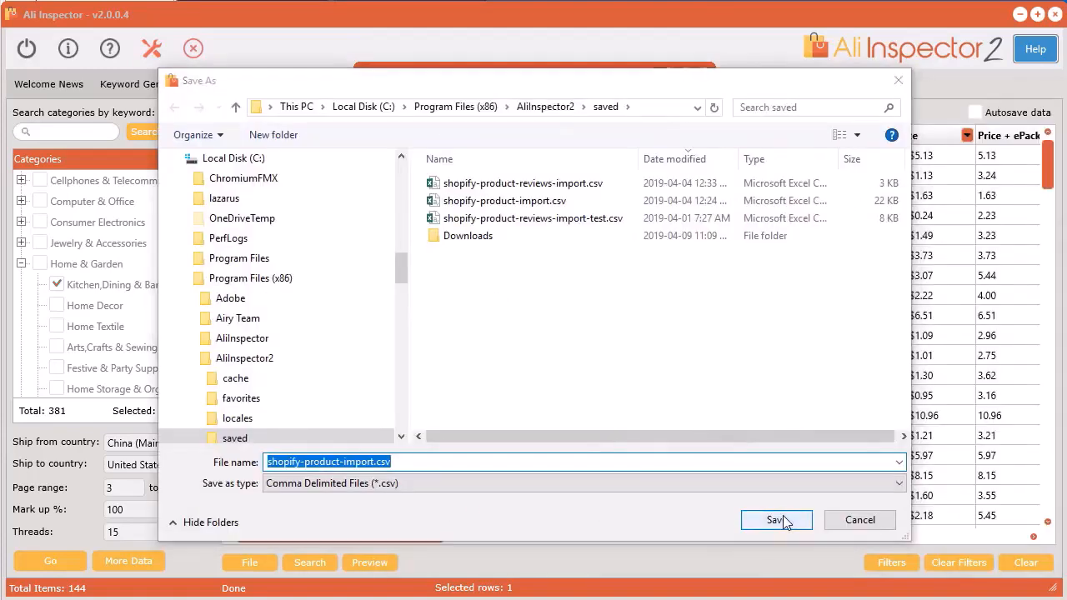
left_click(775, 521)
left_click(712, 355)
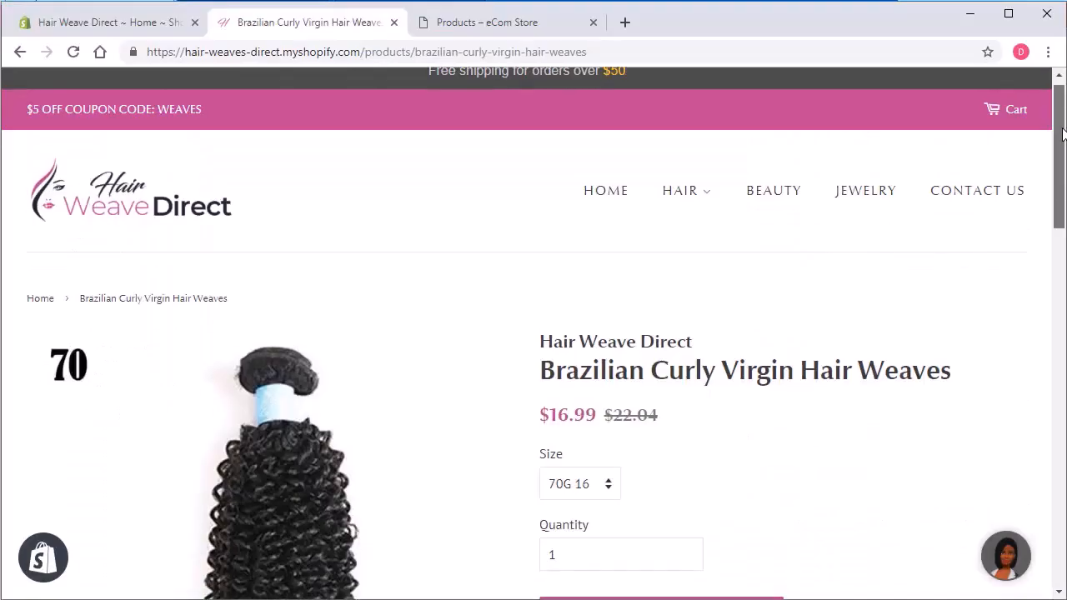
Switch to the browser and view the Brazilian Curly Virgin Hair Weaves product page's images, prices and description.
left_click_drag(1063, 134, 1063, 196)
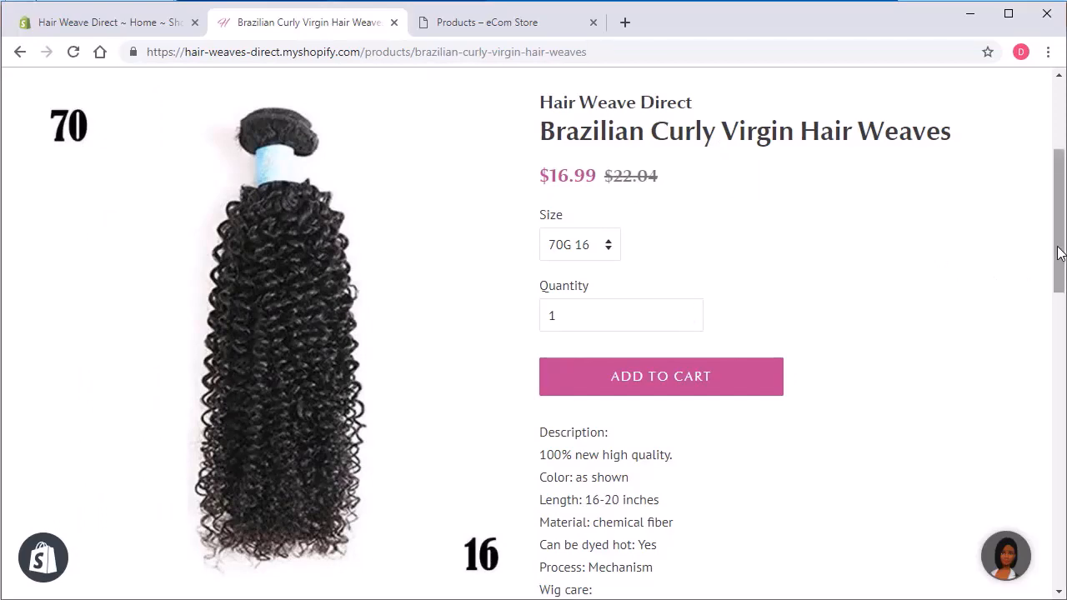
left_click_drag(1059, 253, 1057, 225)
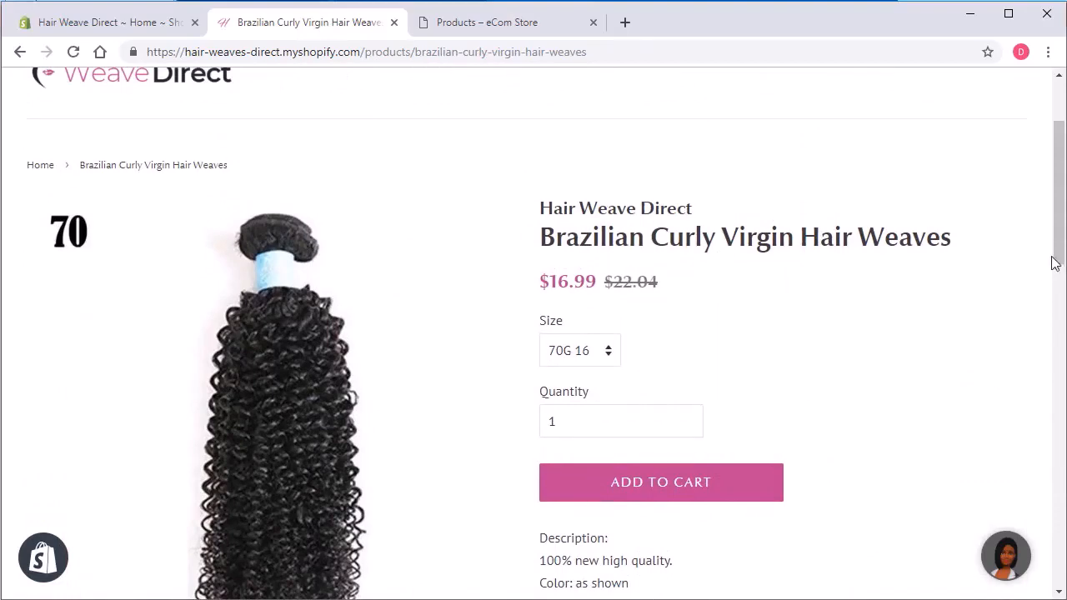
left_click_drag(1059, 250, 1060, 267)
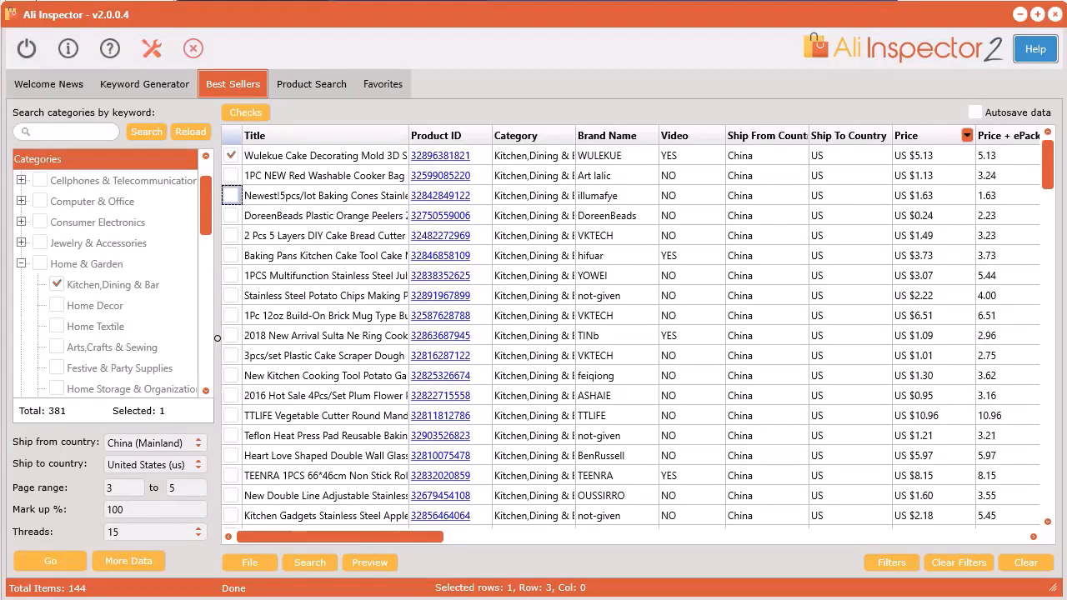
Start a Shopify product reviews import file for the Wulekue cake decorating mold, pasting the Shopify product link ending in mystore.com/products/my-awesome-product.
left_click(333, 159)
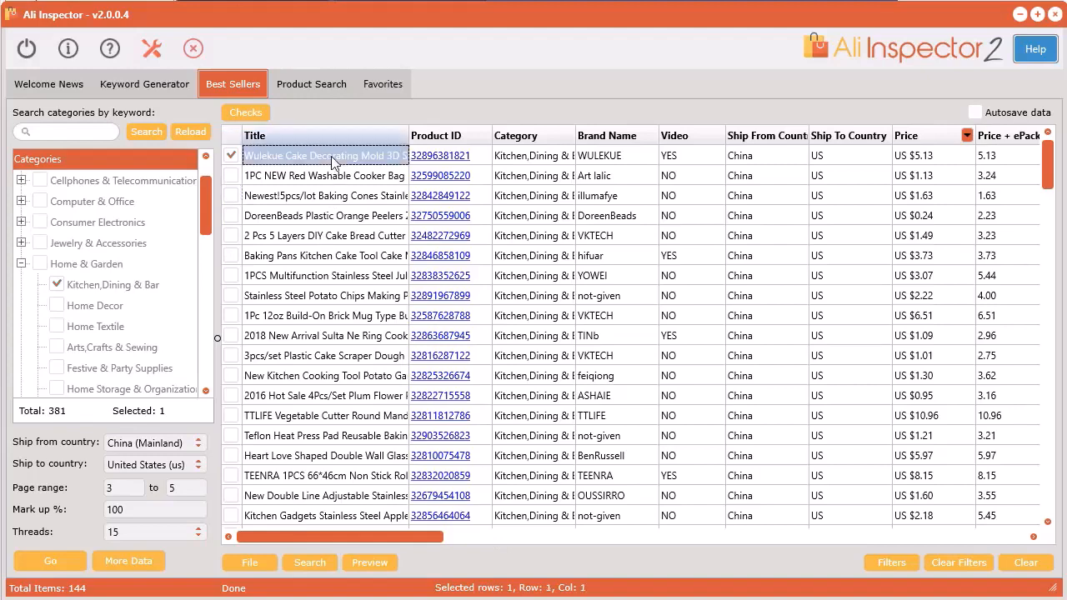
right_click(333, 161)
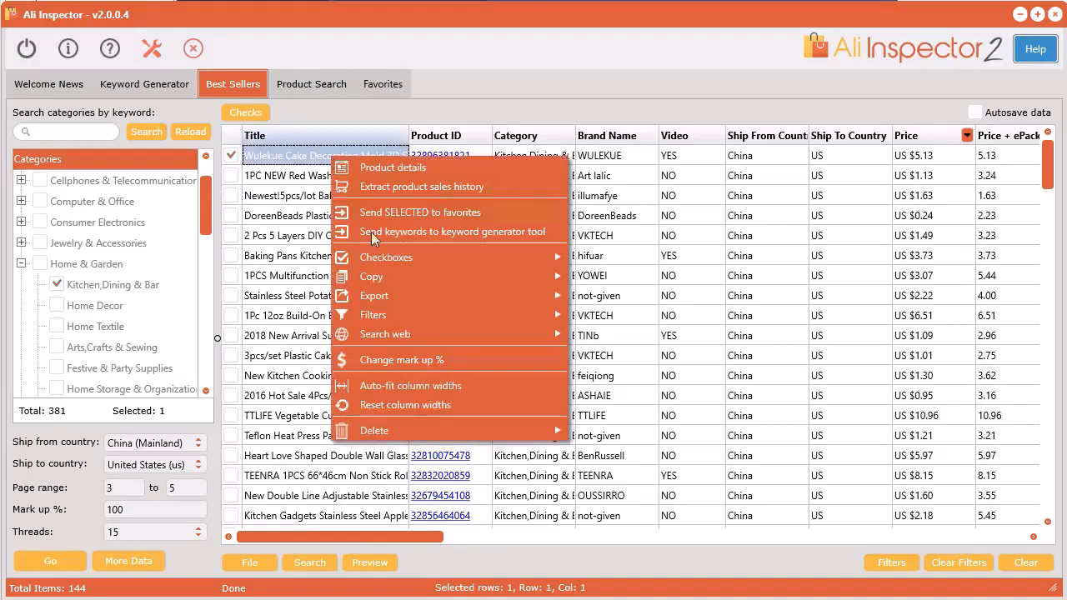
mouse_move(392, 298)
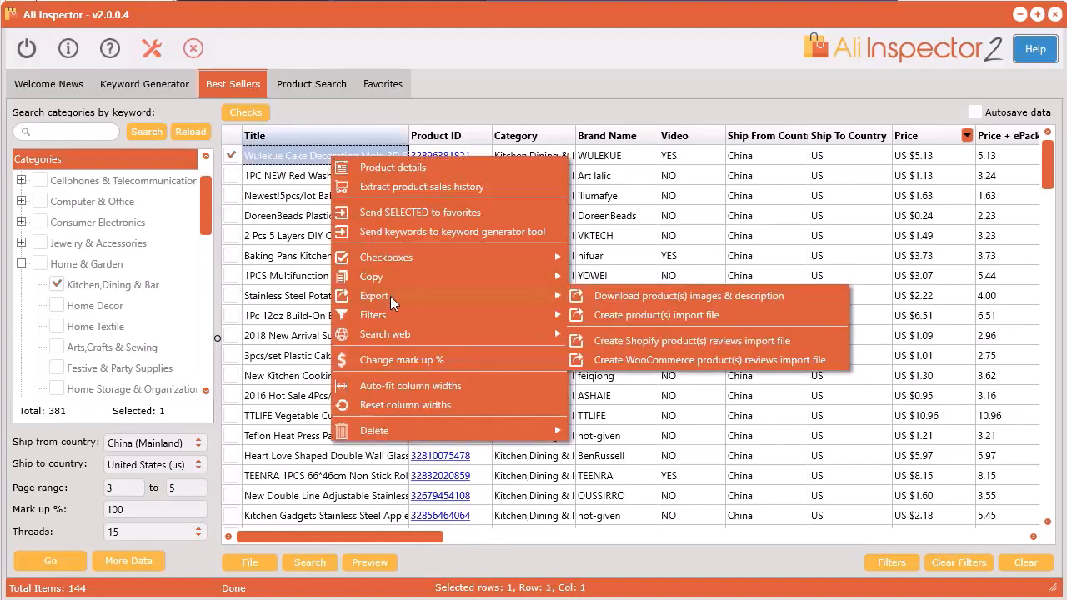
left_click(683, 341)
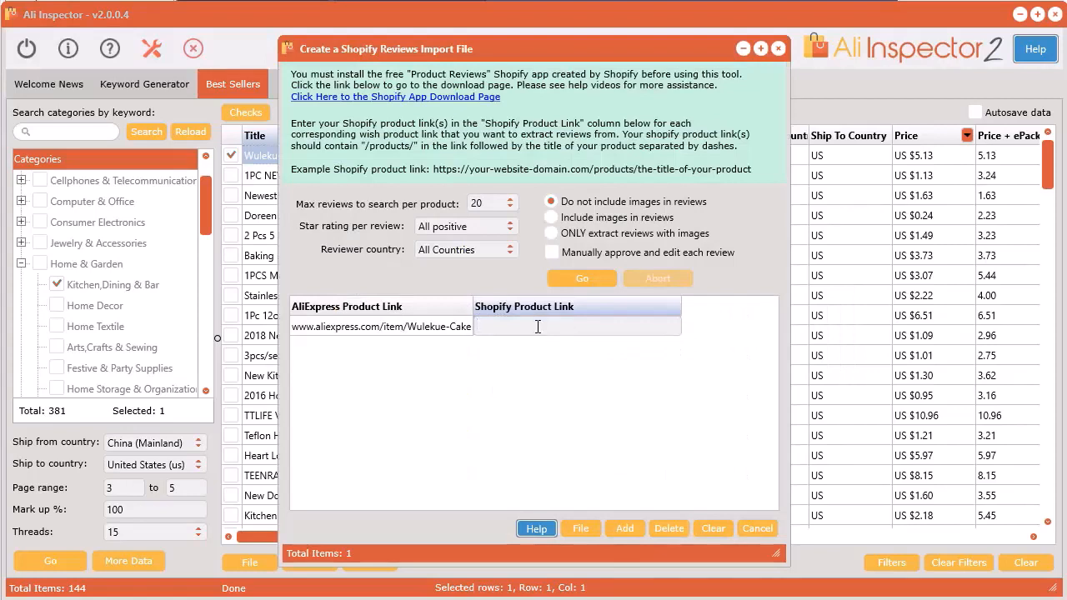
key("ctrl+v")
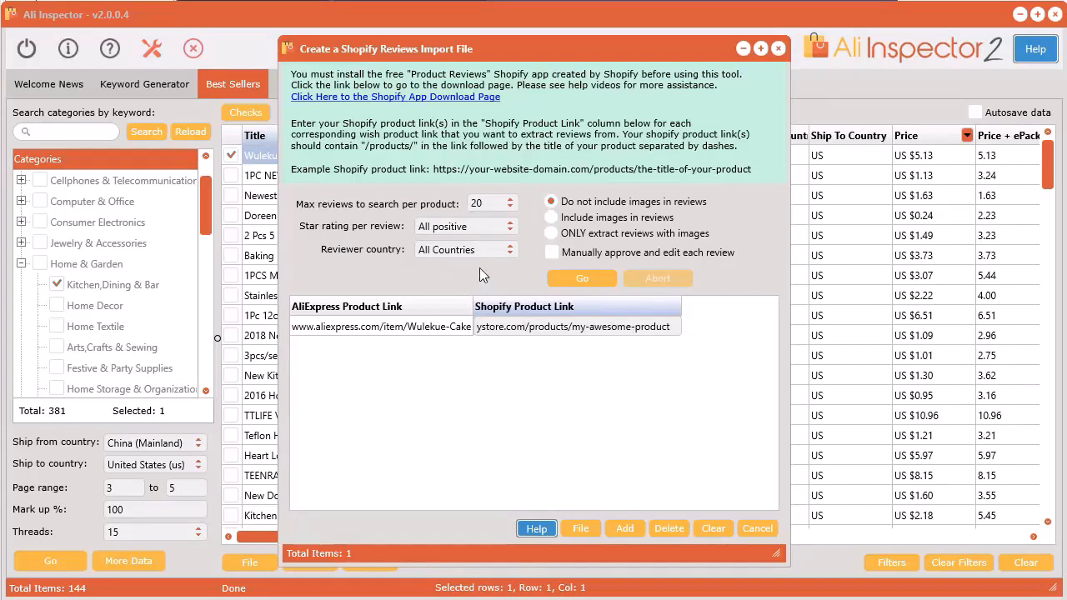
Extract only reviews with images, with manual approval and editing, overwriting shopify-product-reviews-import.csv in the saved folder.
left_click(551, 234)
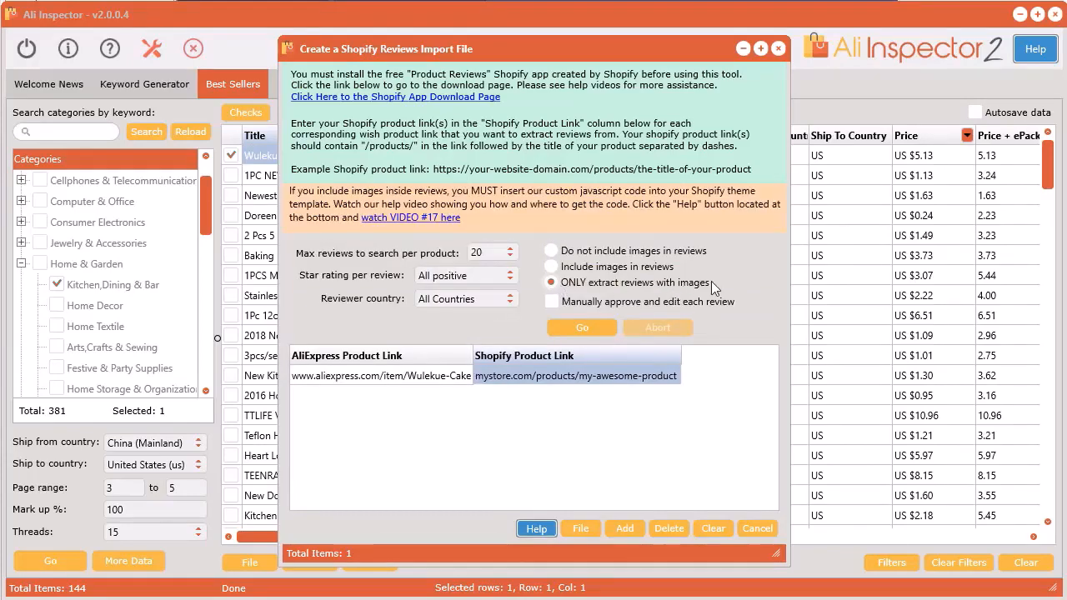
left_click(557, 302)
left_click(583, 328)
left_click(909, 514)
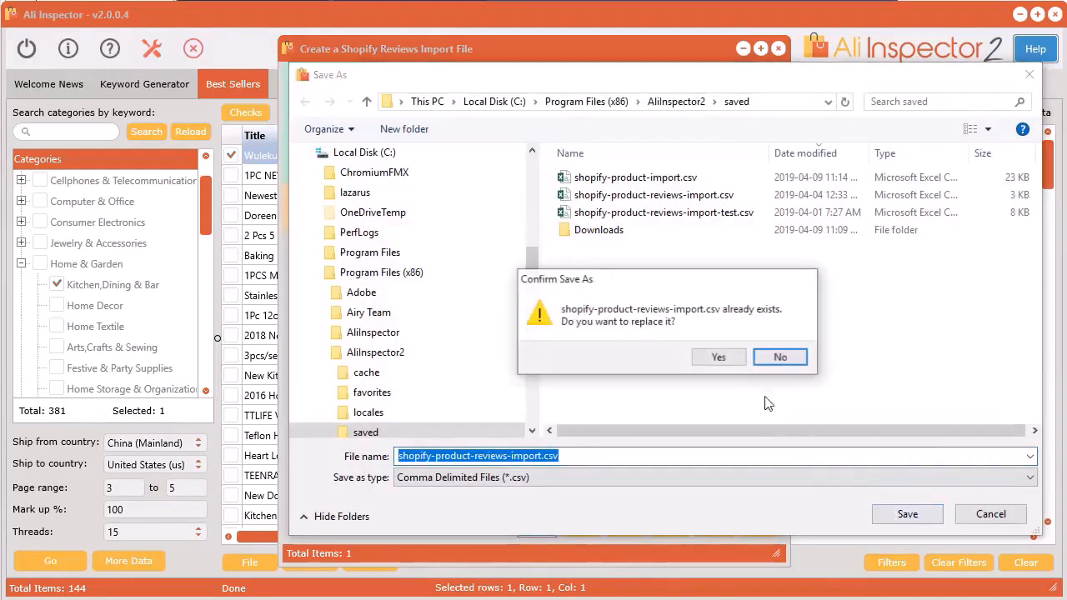
left_click(725, 358)
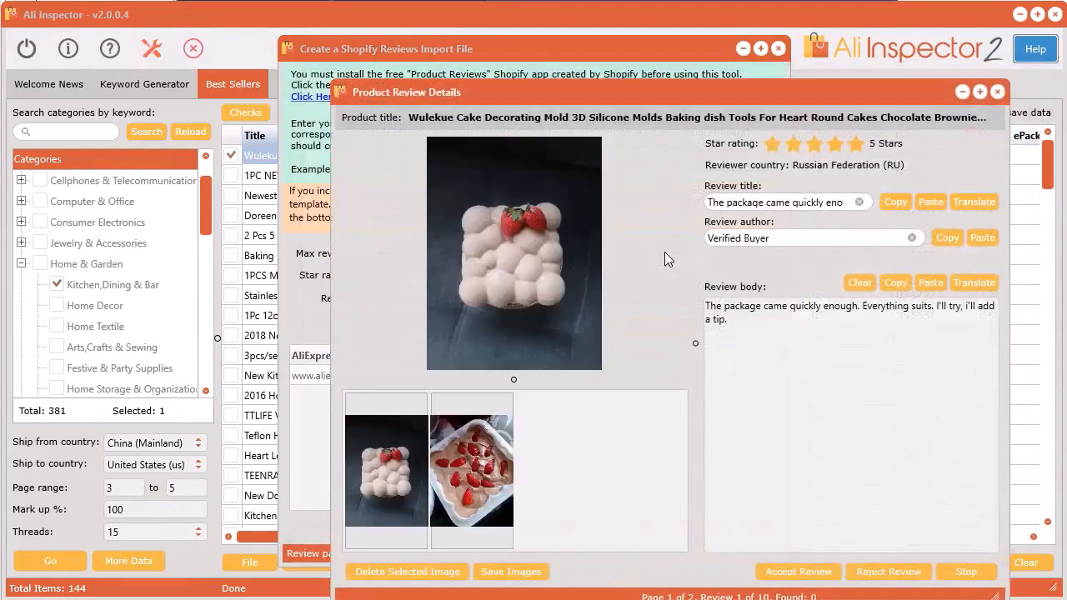
Reposition the review details window and accept the first review of the Wulekue mold.
left_click_drag(707, 93, 588, 47)
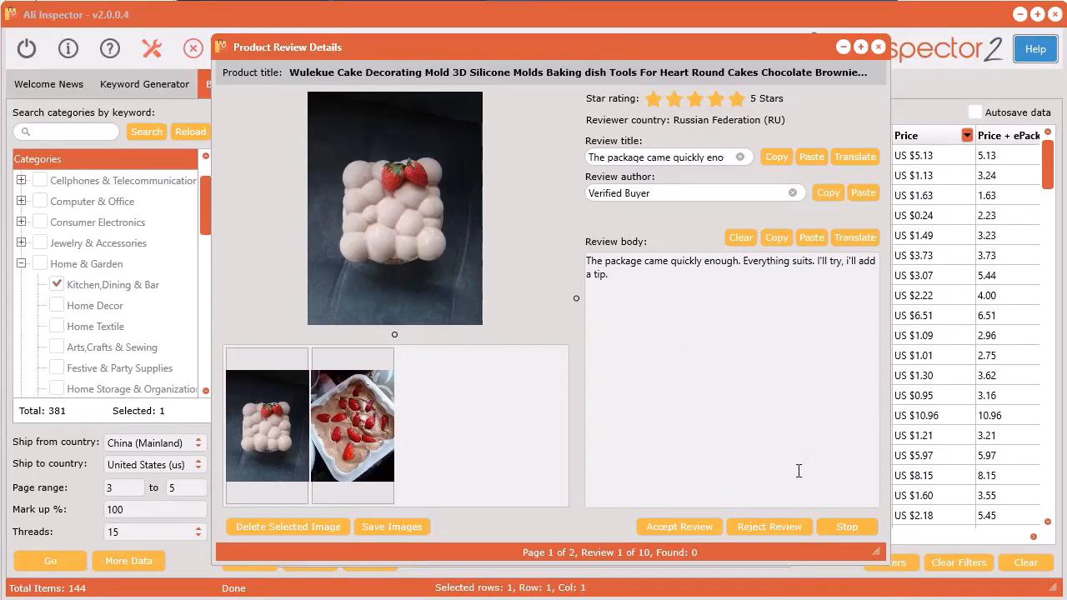
left_click(690, 525)
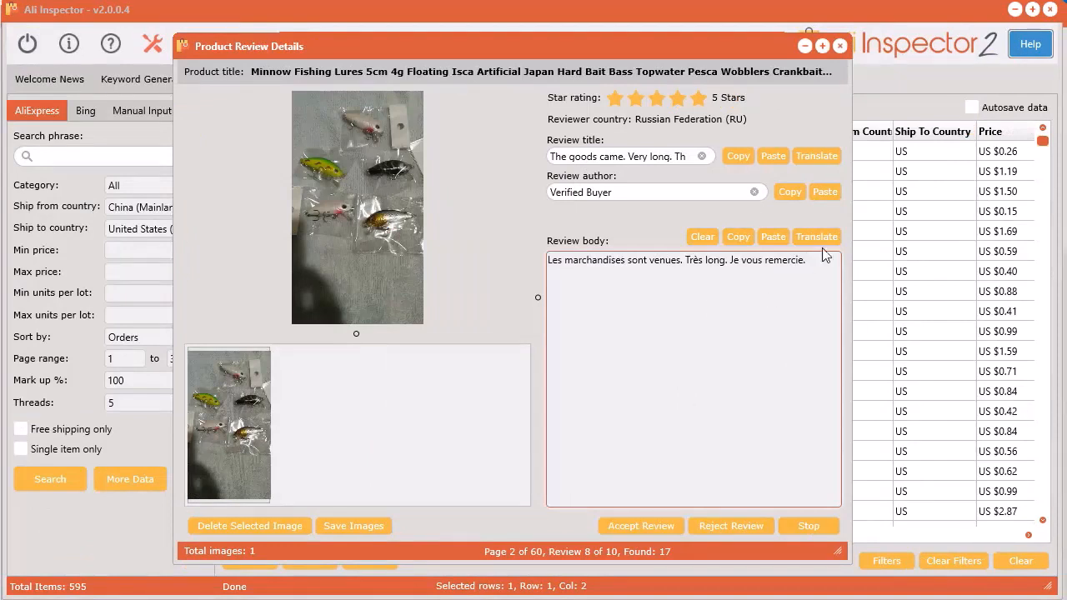
Translate the fishing lure review's French body into English with Google Translate and paste the translation over the original text.
left_click_drag(819, 262, 547, 261)
left_click(648, 338)
left_click(815, 239)
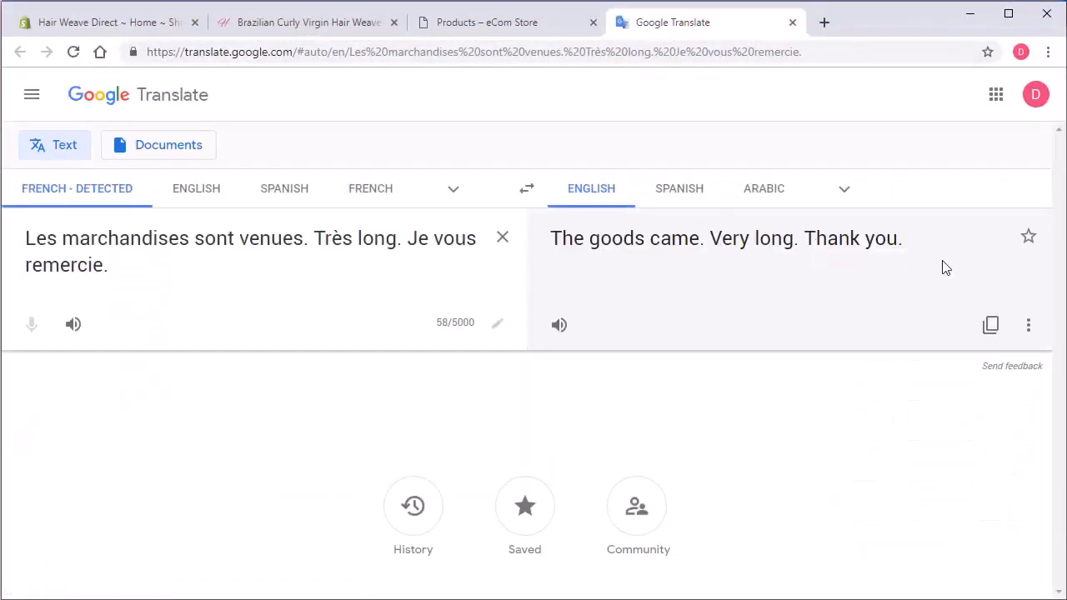
left_click(991, 325)
left_click(970, 14)
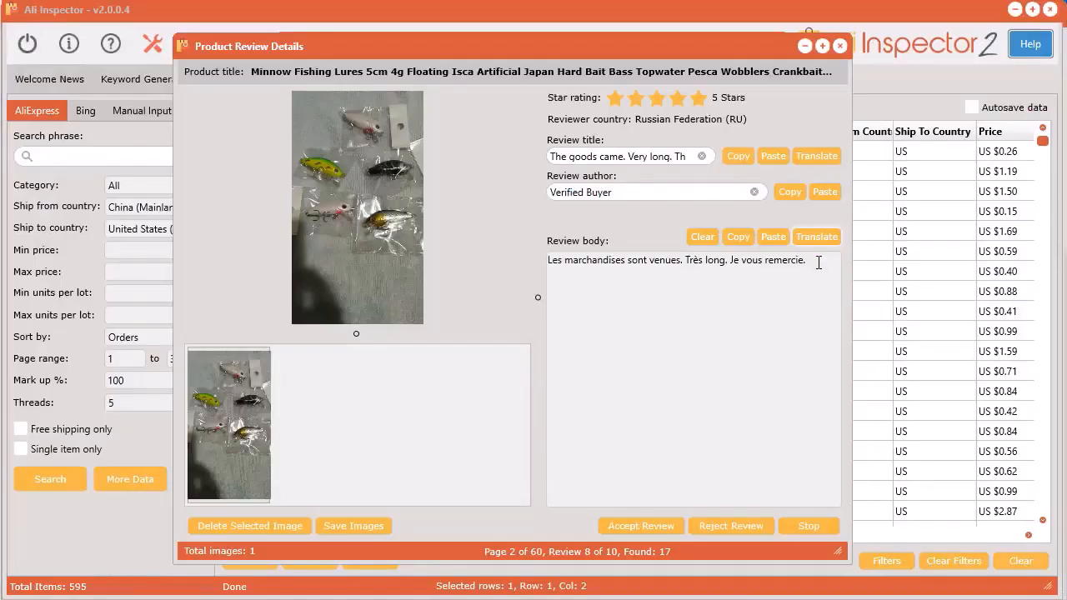
left_click(782, 237)
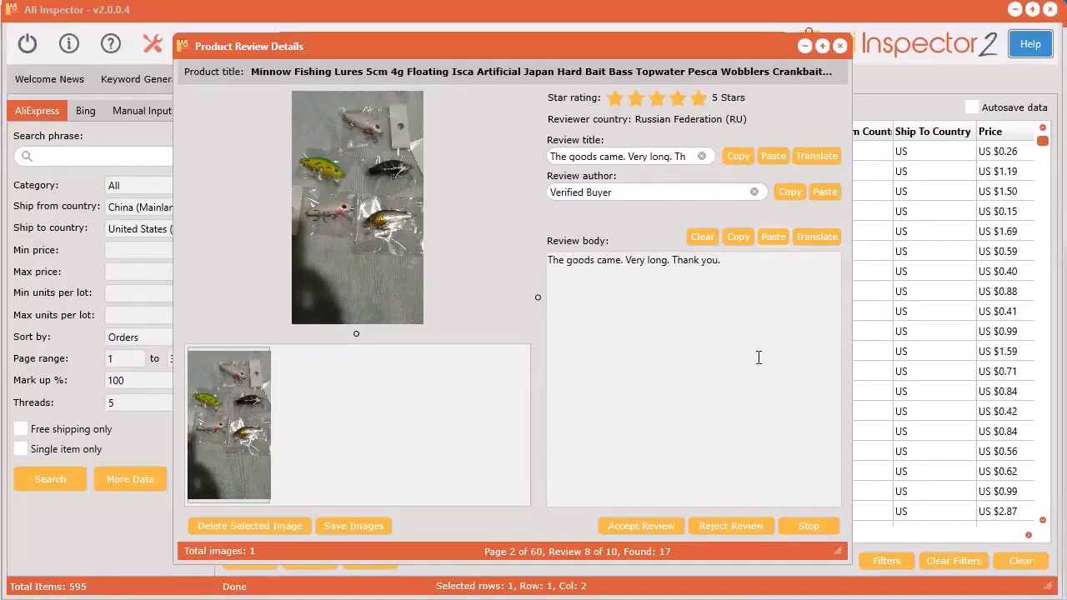
Open the word-by-word view of the translated review body, select the word "Very" and close the view.
left_click(635, 313)
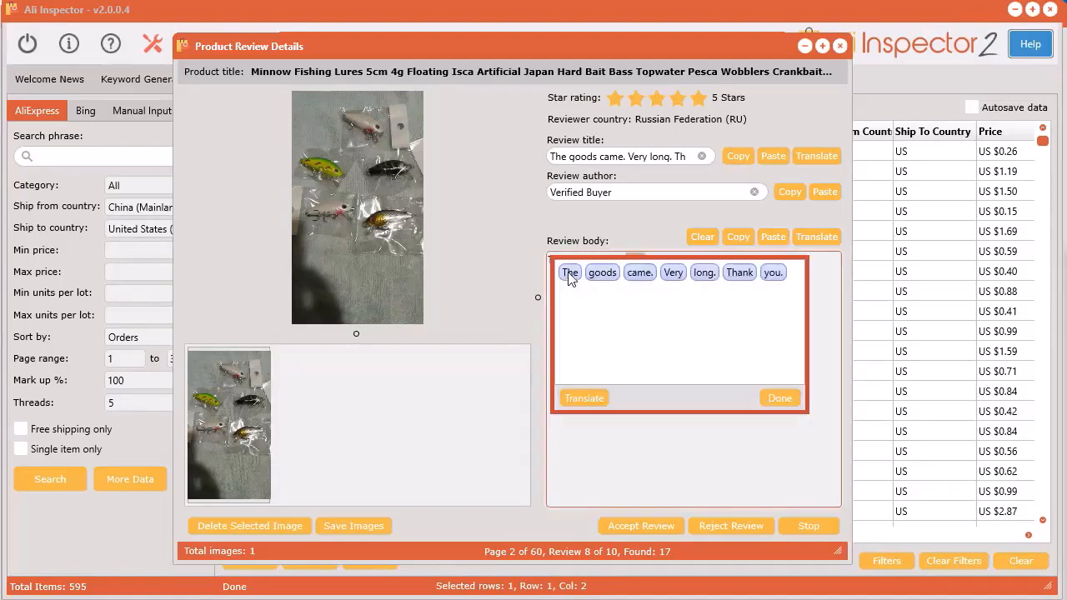
left_click(680, 275)
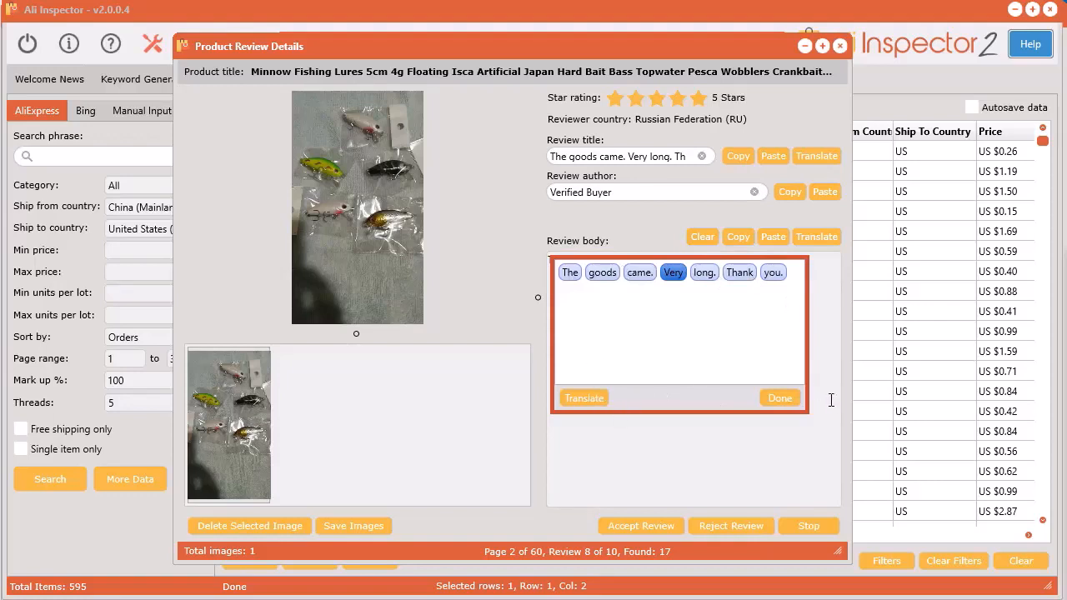
left_click(777, 398)
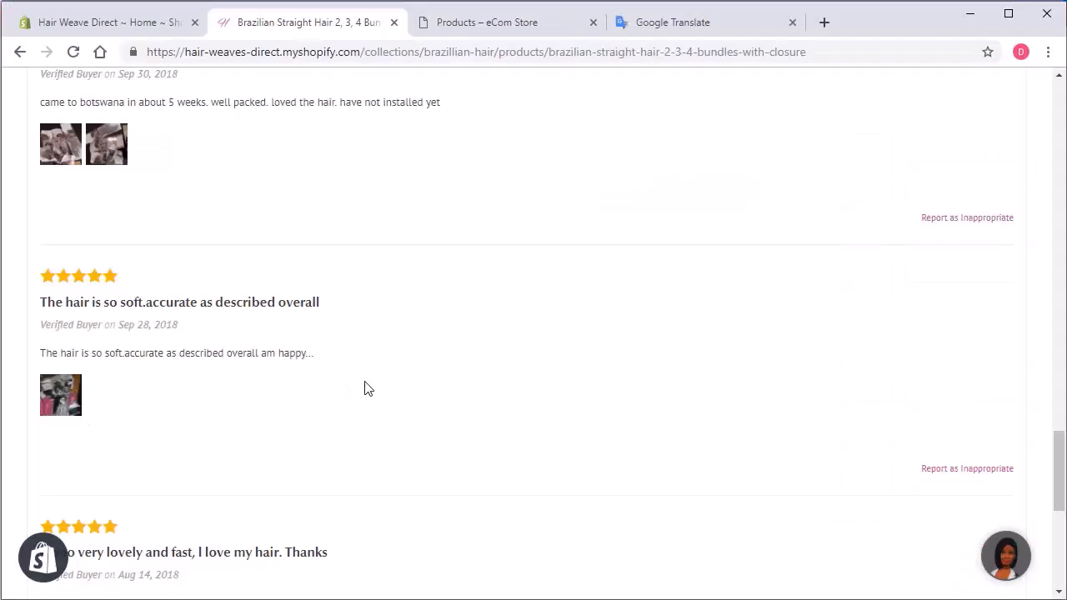
View the Brazilian Straight Hair reviews in the browser store and enlarge both photos of the Sep 30, 2018 review, closing them again.
scroll(367, 388, "up", 3)
scroll(374, 383, "down", 2)
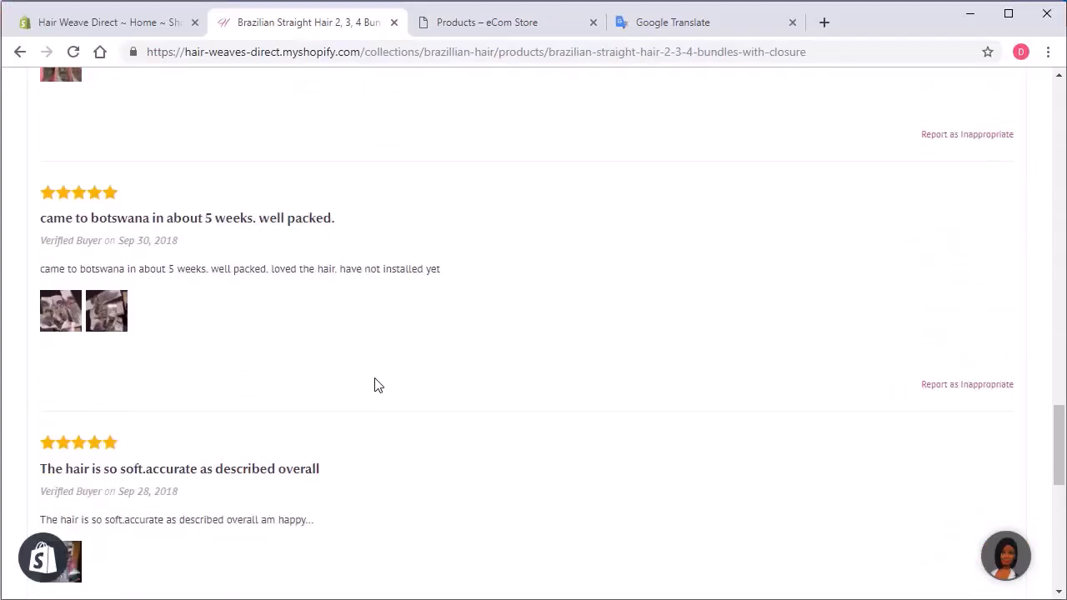
scroll(253, 341, "down", 2)
left_click(120, 240)
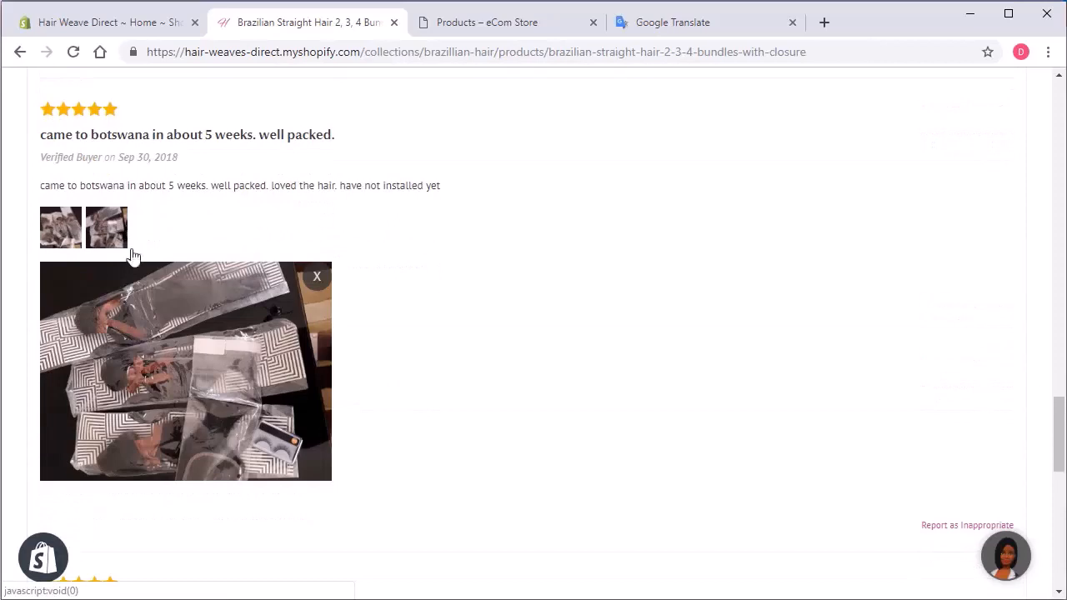
left_click(67, 238)
left_click(322, 280)
Browse the remaining Brazilian Straight Hair reviews and enlarge the photo of the Sep 28, 2018 review, closing it again.
scroll(495, 312, "down", 3)
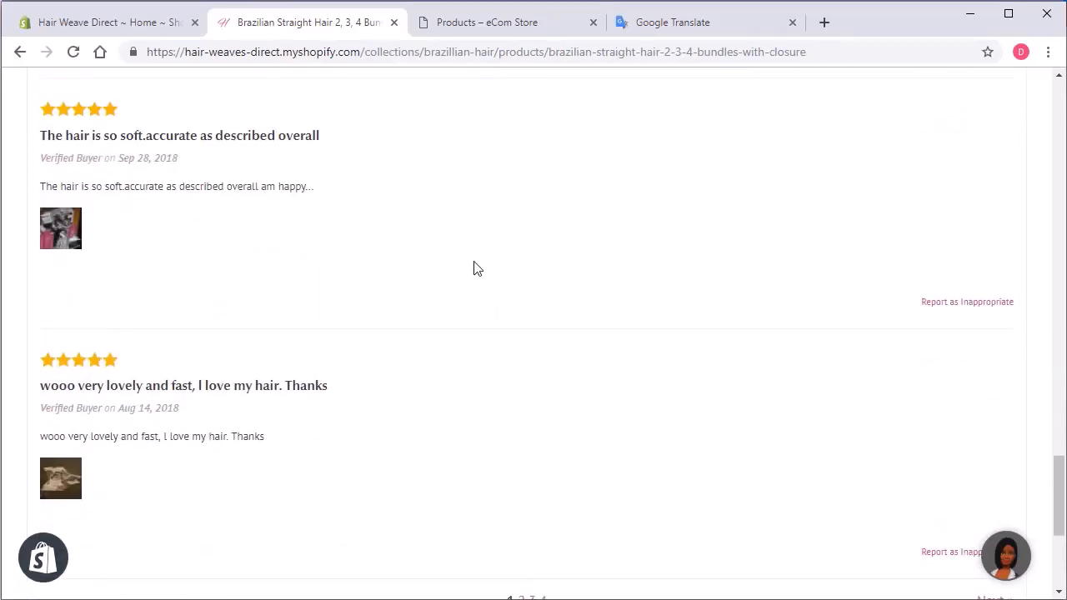
scroll(490, 262, "up", 1)
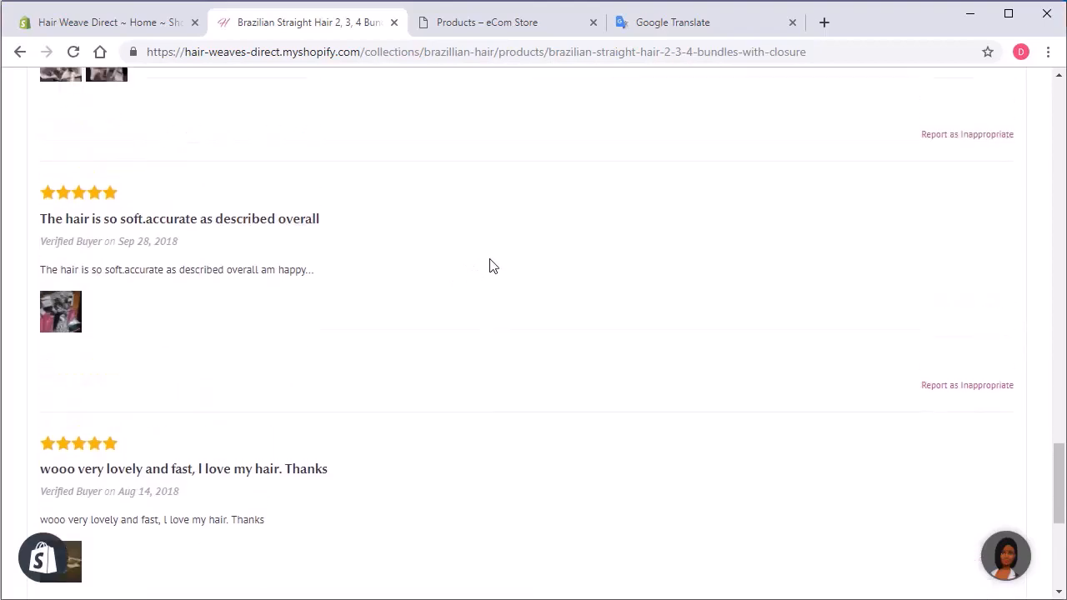
scroll(495, 272, "down", 1)
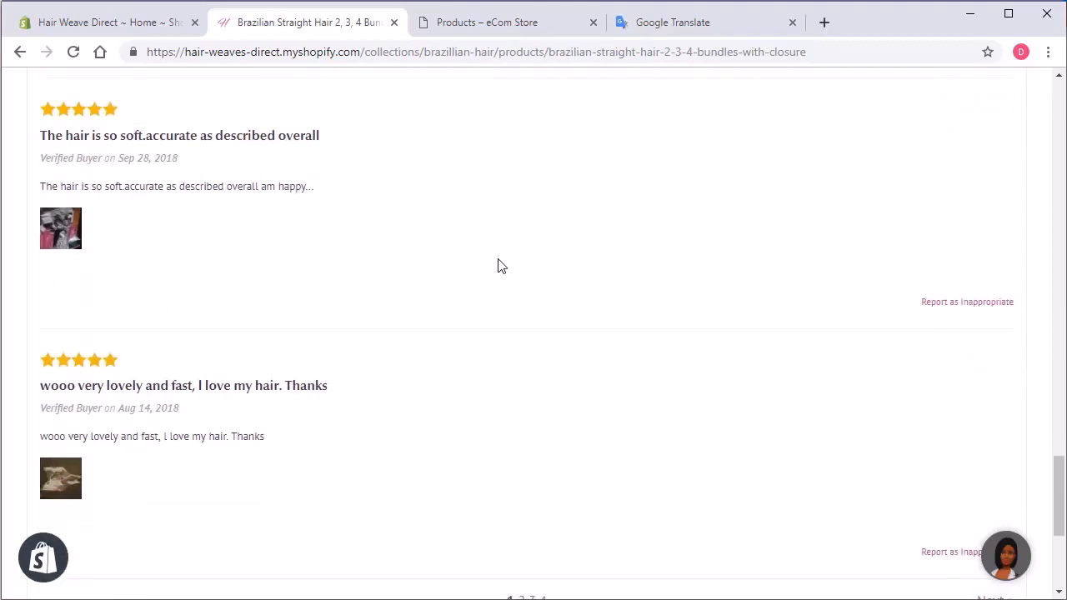
scroll(494, 271, "down", 1)
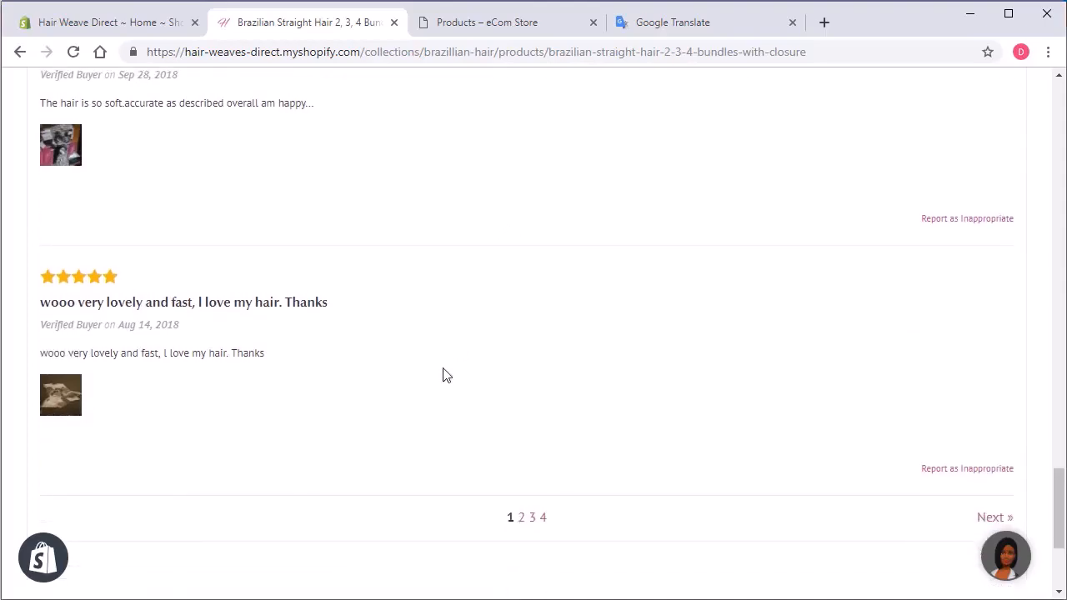
scroll(460, 332, "down", 1)
scroll(459, 325, "up", 2)
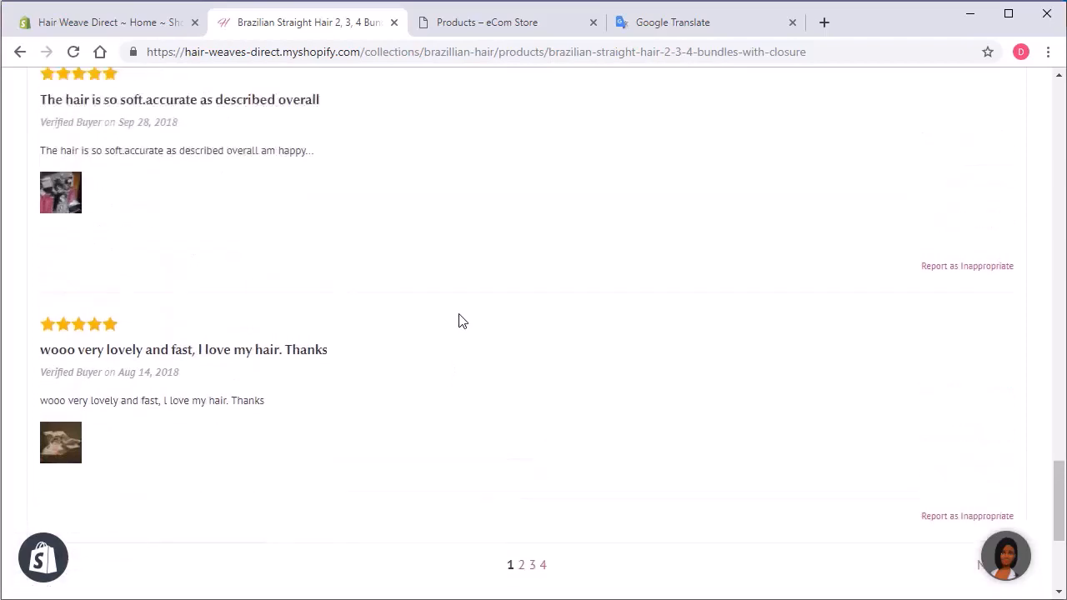
left_click(68, 230)
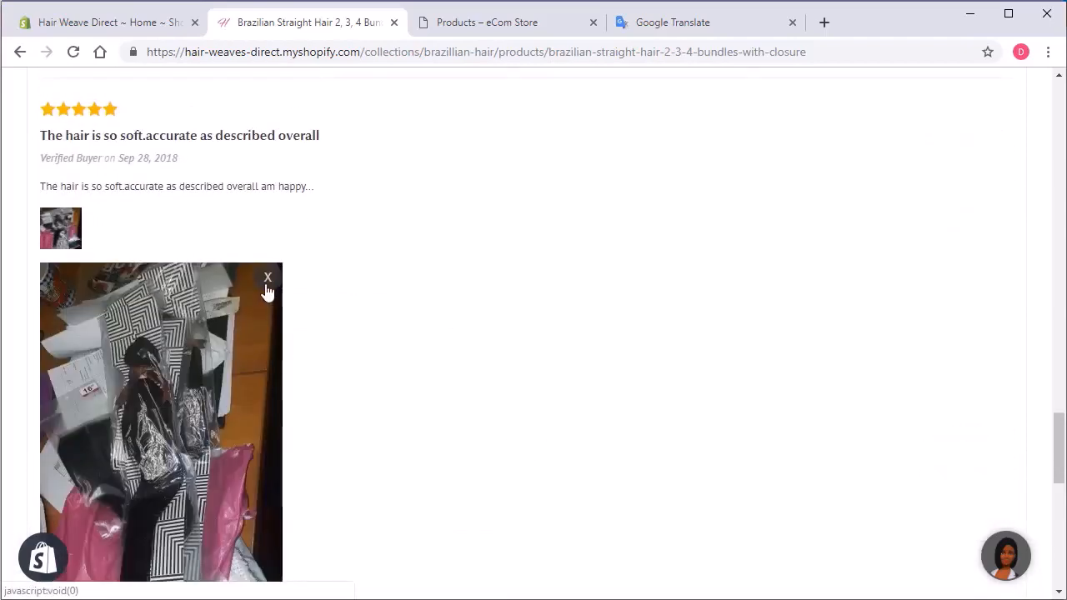
left_click(268, 286)
scroll(477, 338, "up", 3)
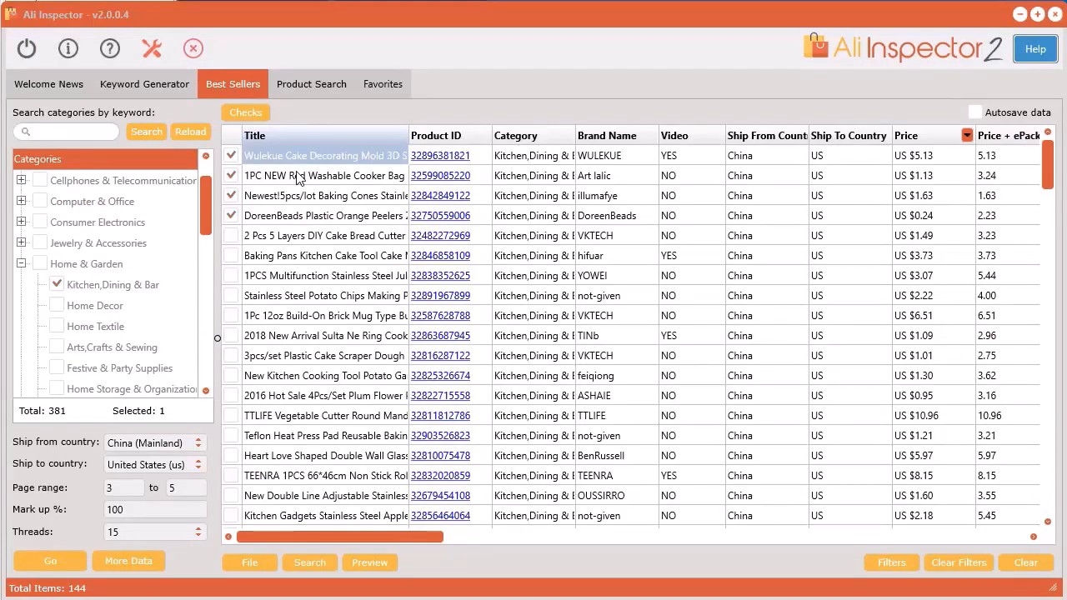
Look at the saved favorites groups in Ali Inspector and return to the best sellers list.
left_click(386, 85)
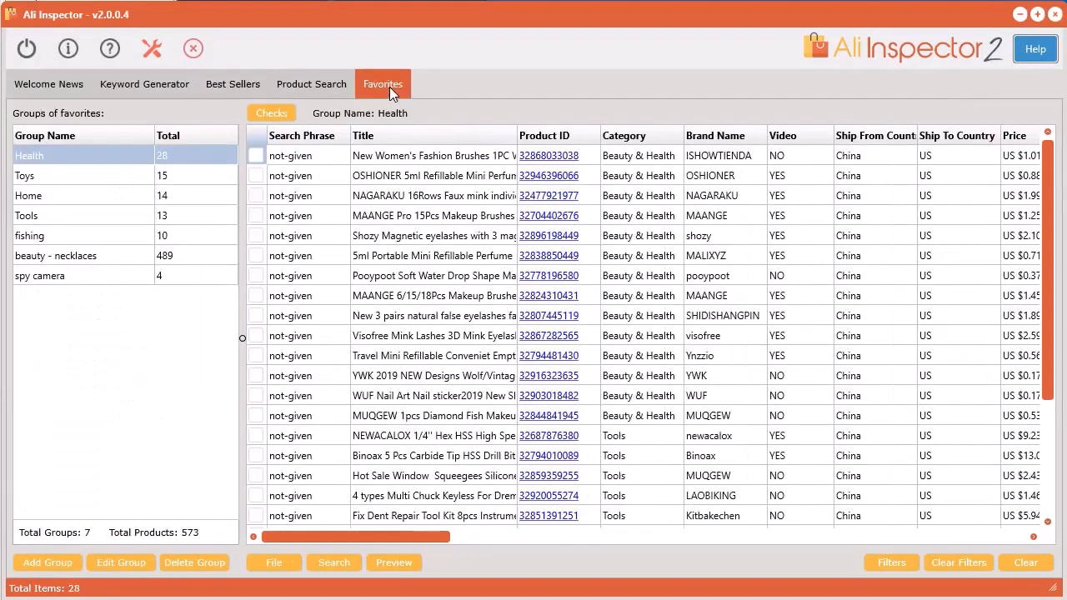
left_click(230, 86)
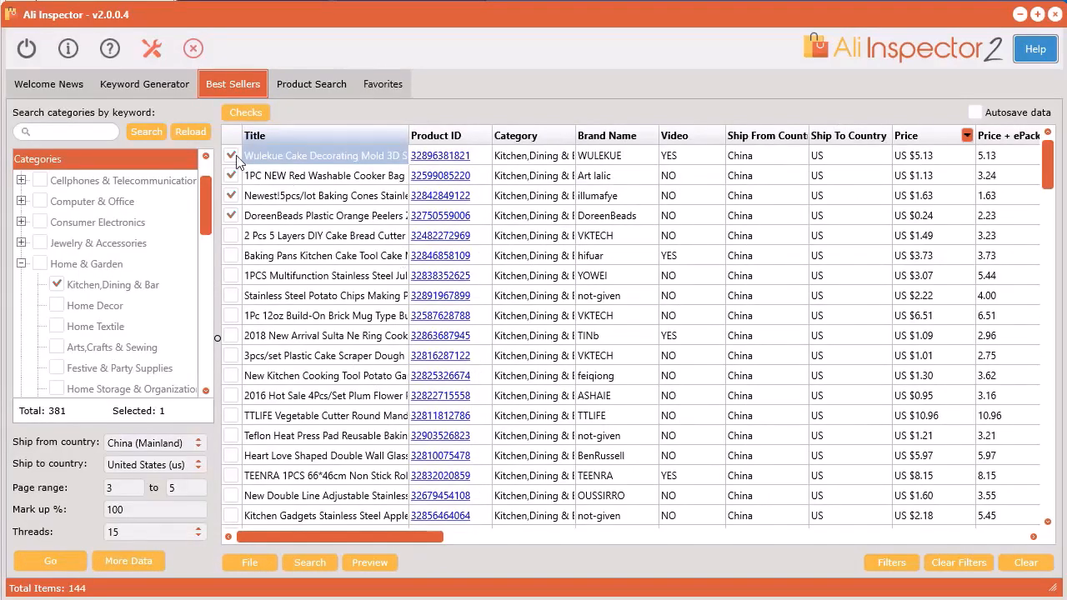
Send the four checked kitchen best sellers to a new favorites group named "kitchen".
right_click(322, 199)
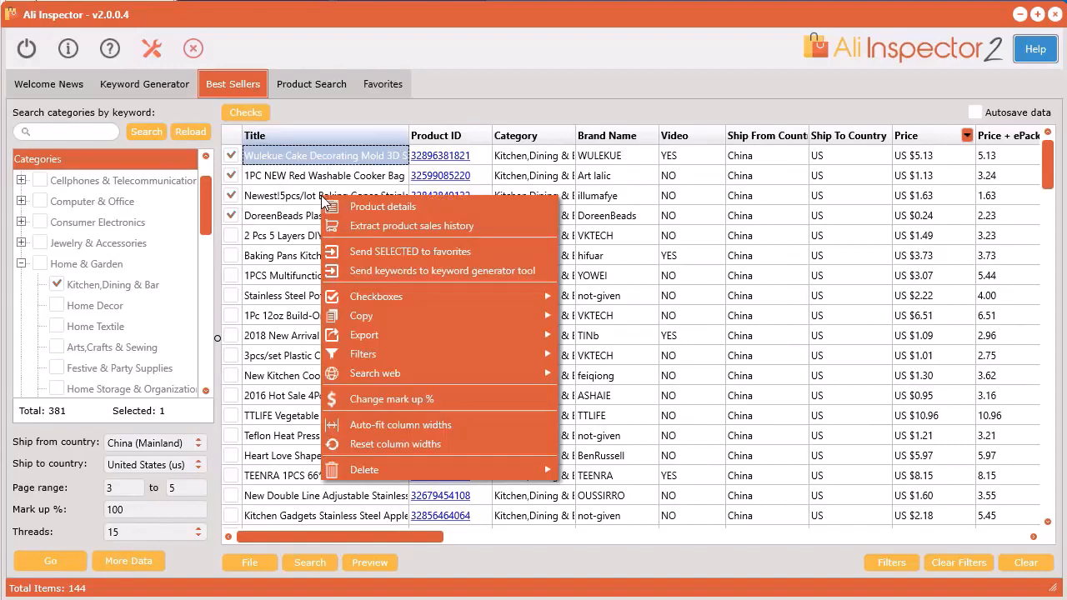
left_click(393, 254)
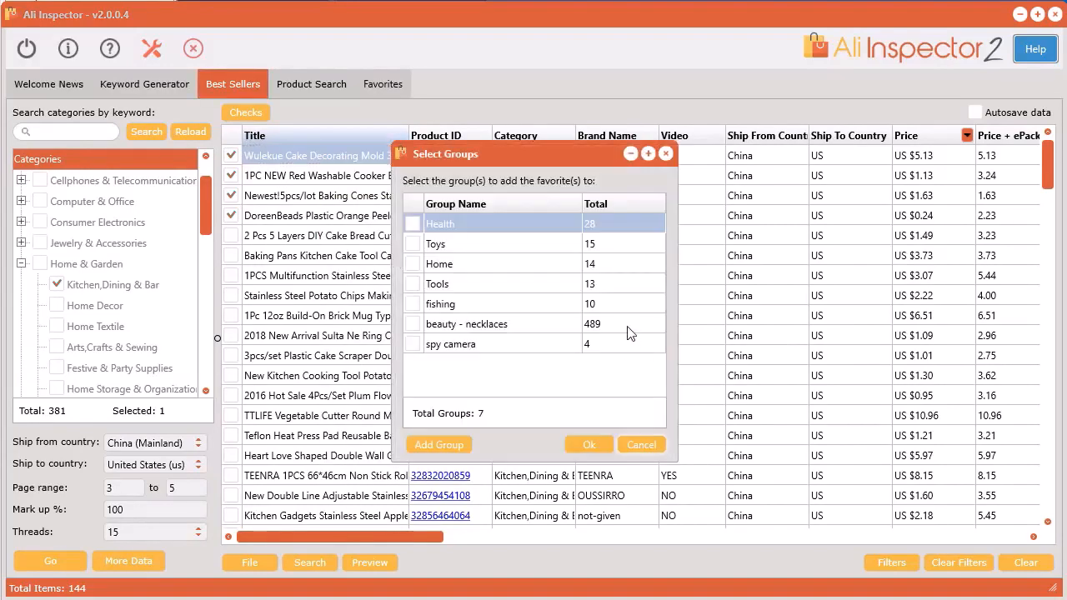
left_click(449, 444)
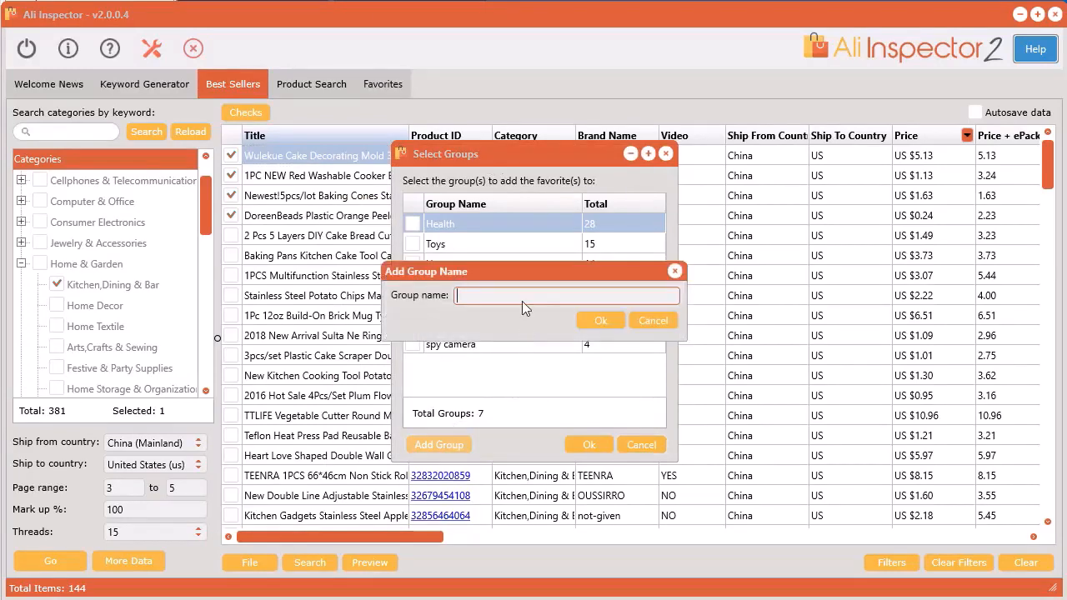
type("kitchen")
left_click(599, 320)
left_click(413, 364)
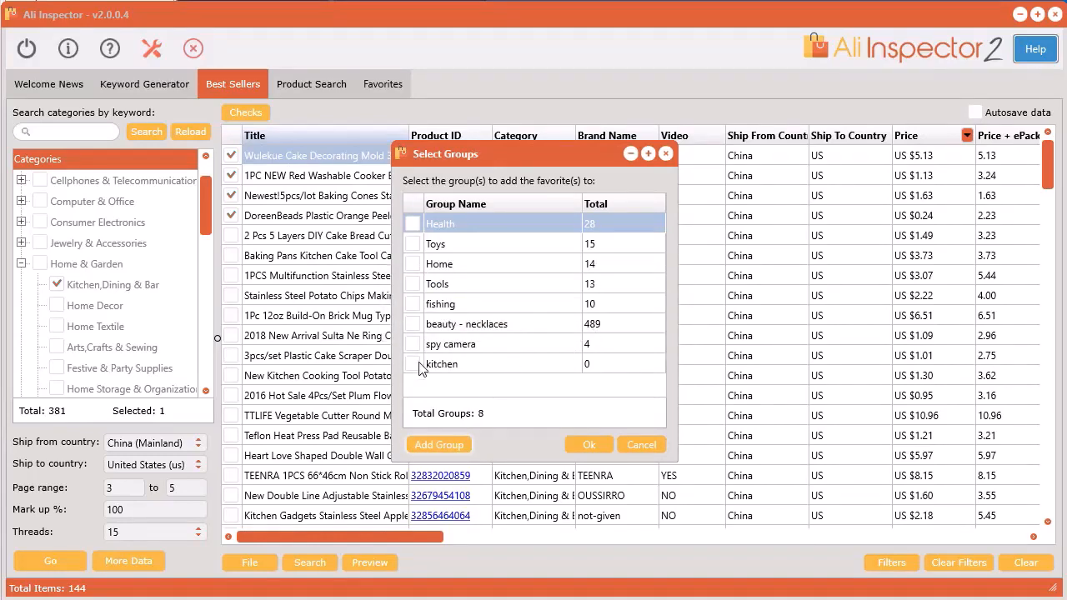
left_click(600, 446)
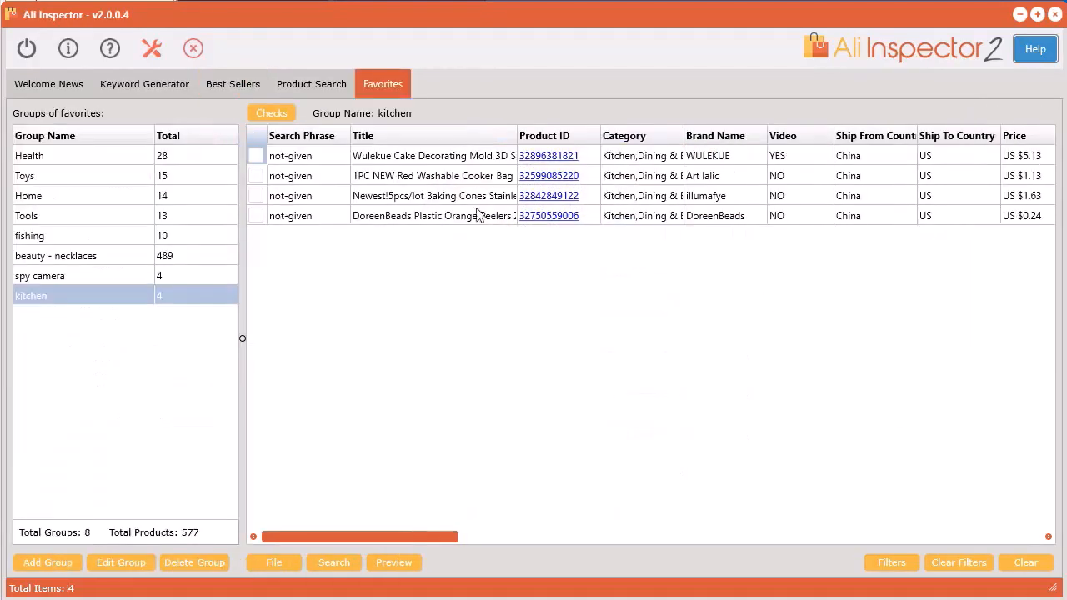
Look through the spy camera, beauty - necklaces, fishing and Tools favorites groups and return to the kitchen group.
left_click(101, 277)
left_click(102, 257)
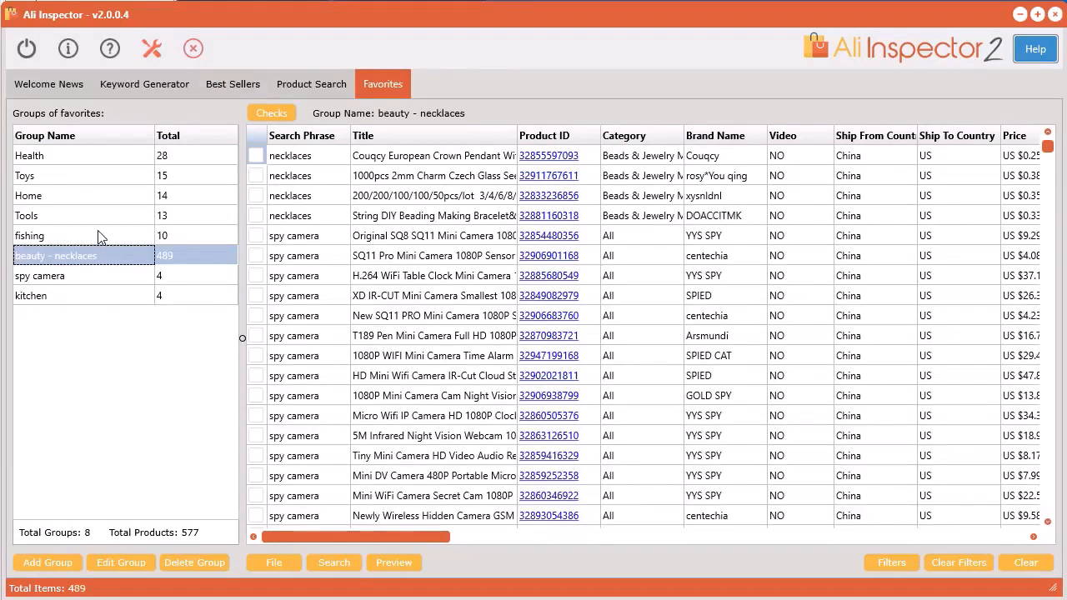
left_click(101, 237)
left_click(98, 216)
left_click(110, 296)
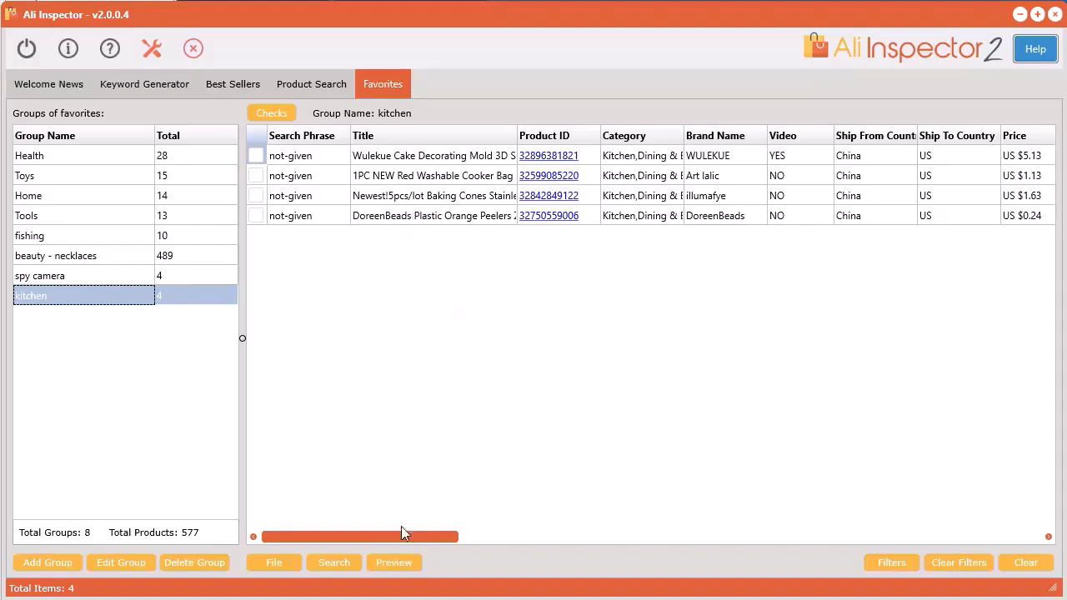
Extract more data for all rows of the kitchen favorites group.
left_click_drag(402, 535, 353, 534)
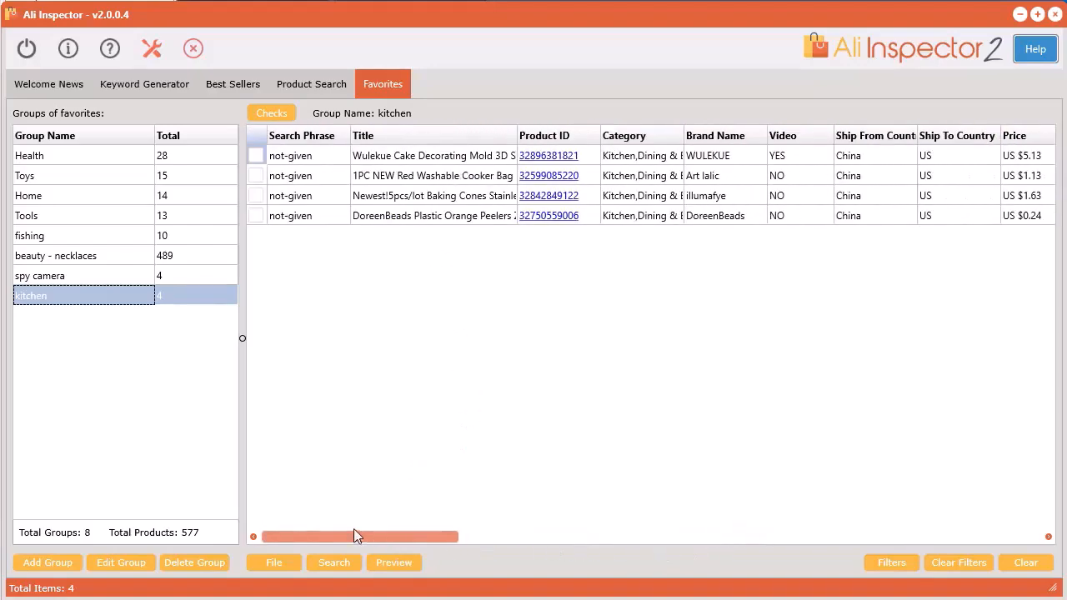
right_click(441, 177)
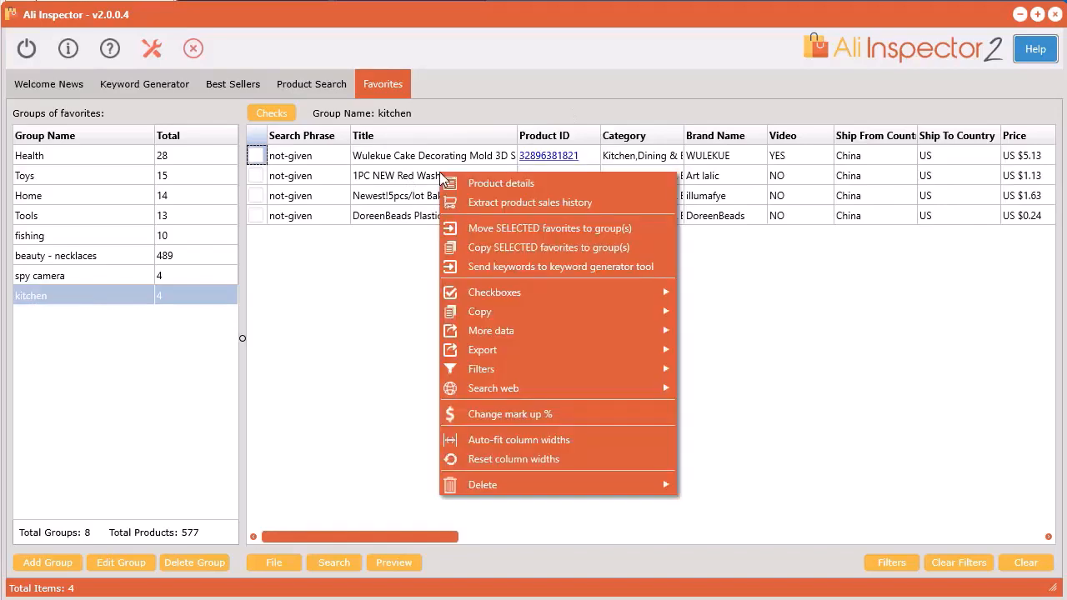
mouse_move(539, 333)
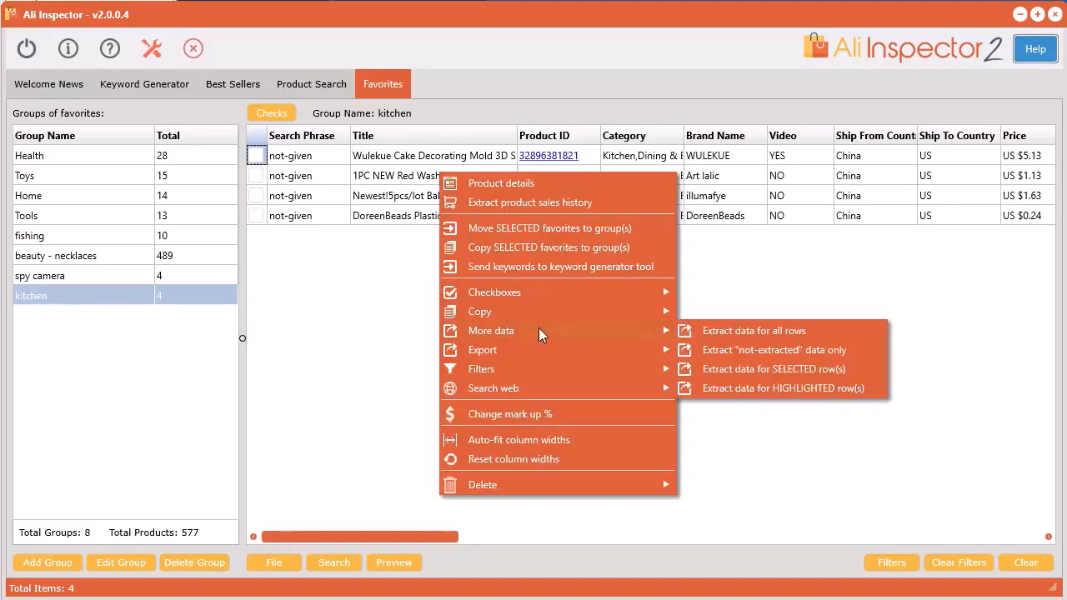
left_click(723, 331)
left_click(689, 310)
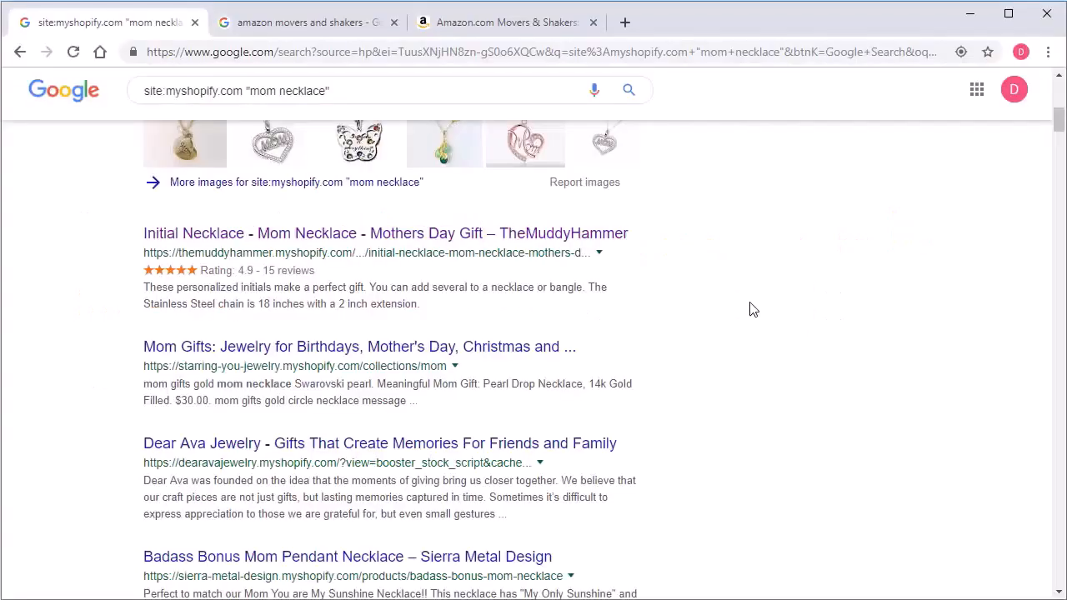
In the browser, review the Google results for site:myshopify.com "mom necklace" and open TheMuddyHammer's Initial Necklace result in a new tab.
scroll(753, 309, "up", 7)
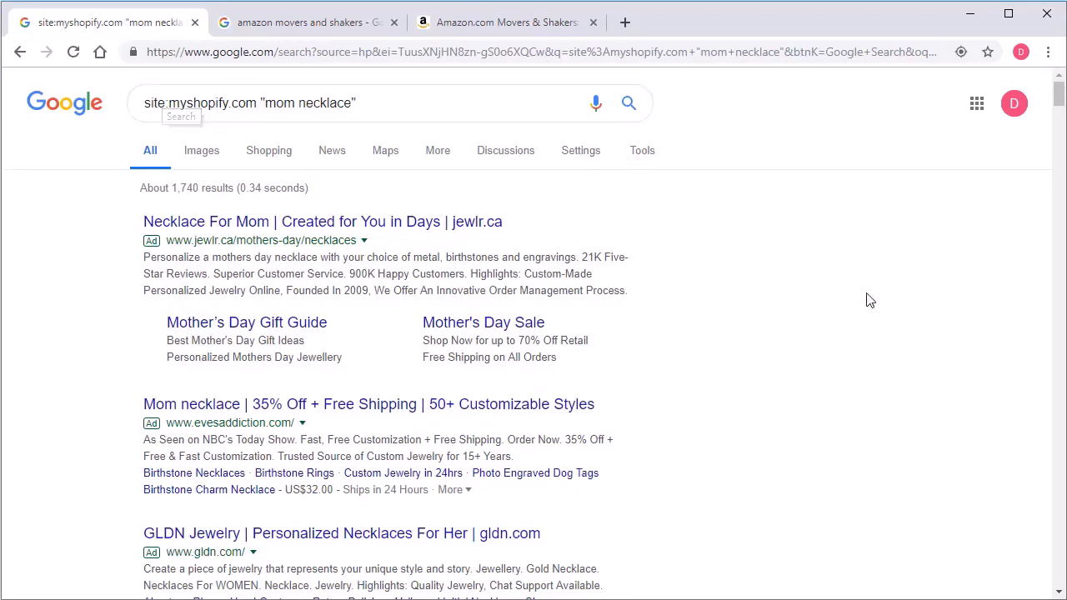
scroll(817, 414, "down", 10)
scroll(813, 422, "down", 7)
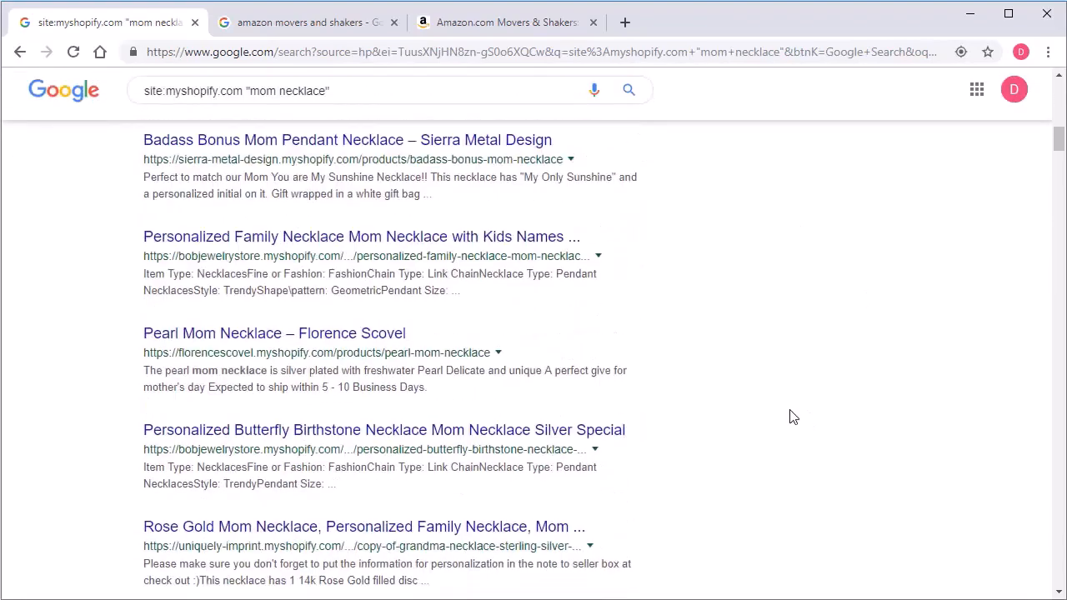
scroll(776, 425, "up", 4)
scroll(776, 427, "up", 6)
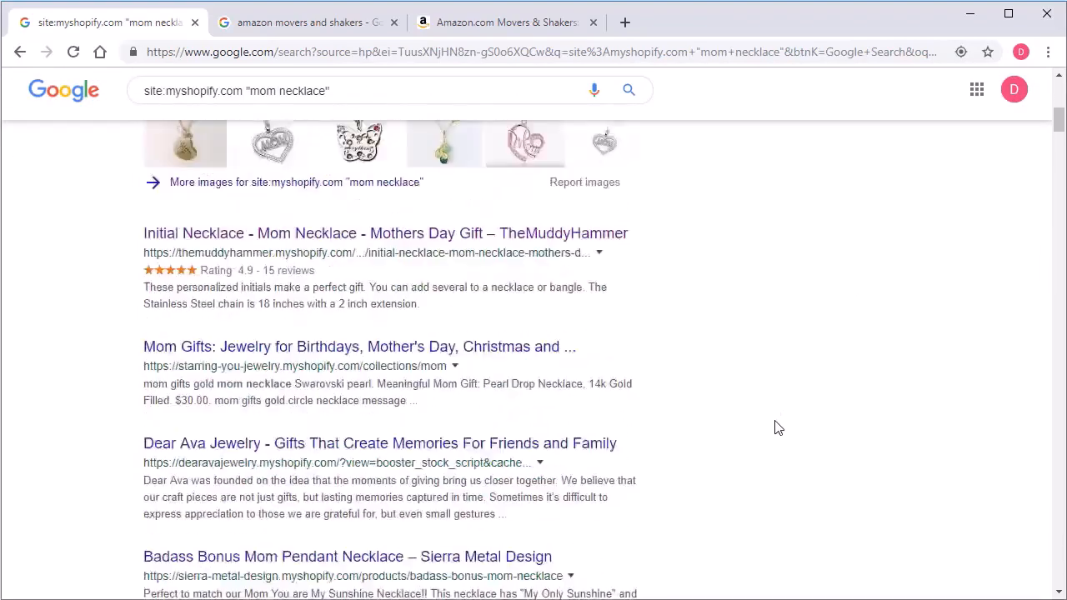
scroll(774, 422, "down", 1)
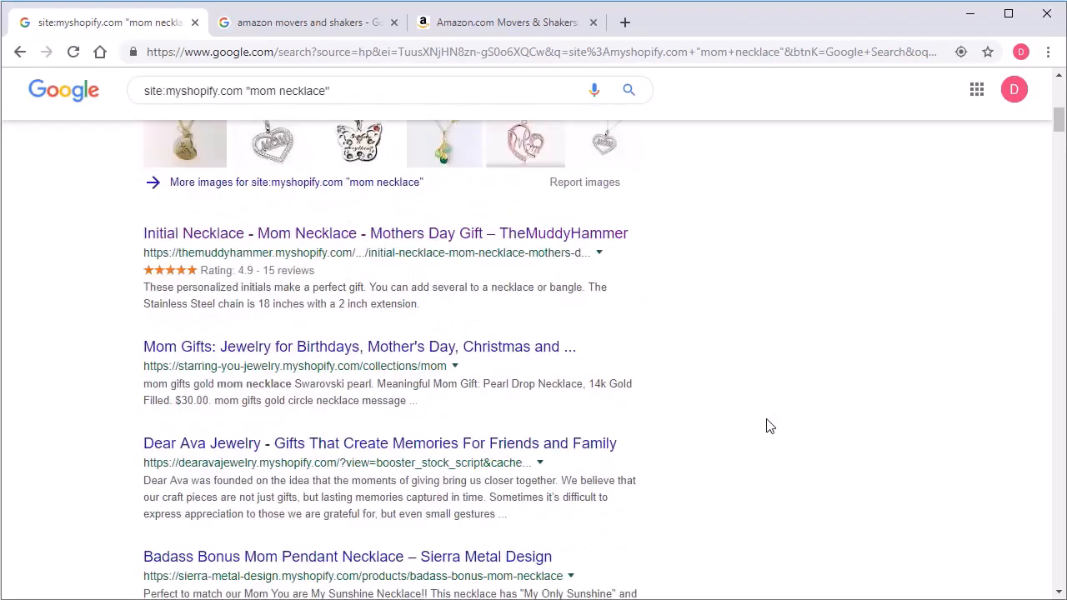
left_click(309, 236, "ctrl")
left_click(279, 25)
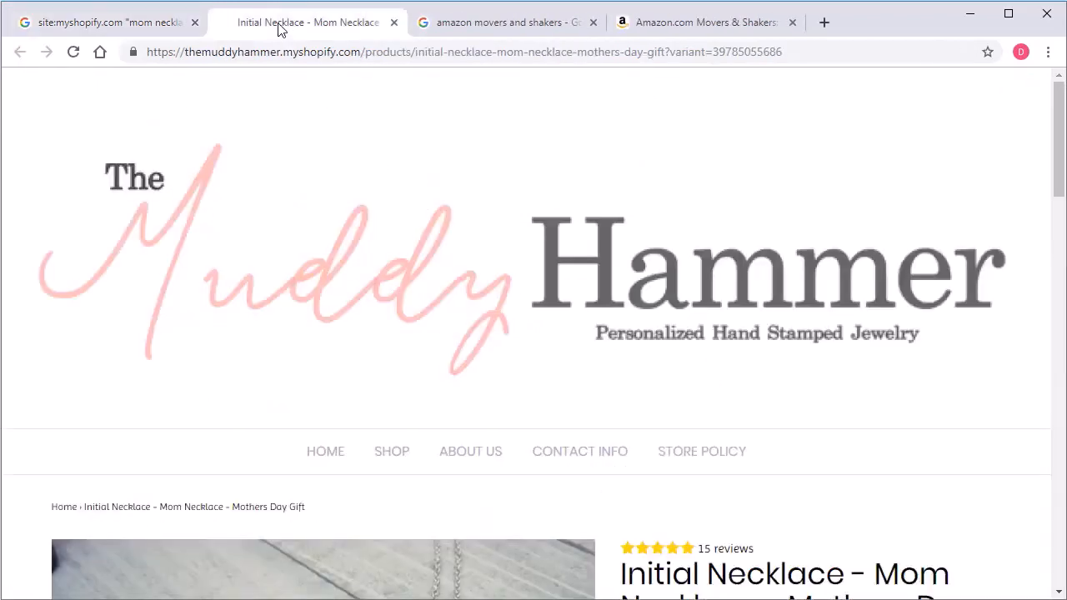
Replace the product path after themuddyhammer.myshopify.com with /collections/all?sort_by=best-selling and load the store's best sellers page.
left_click(358, 50)
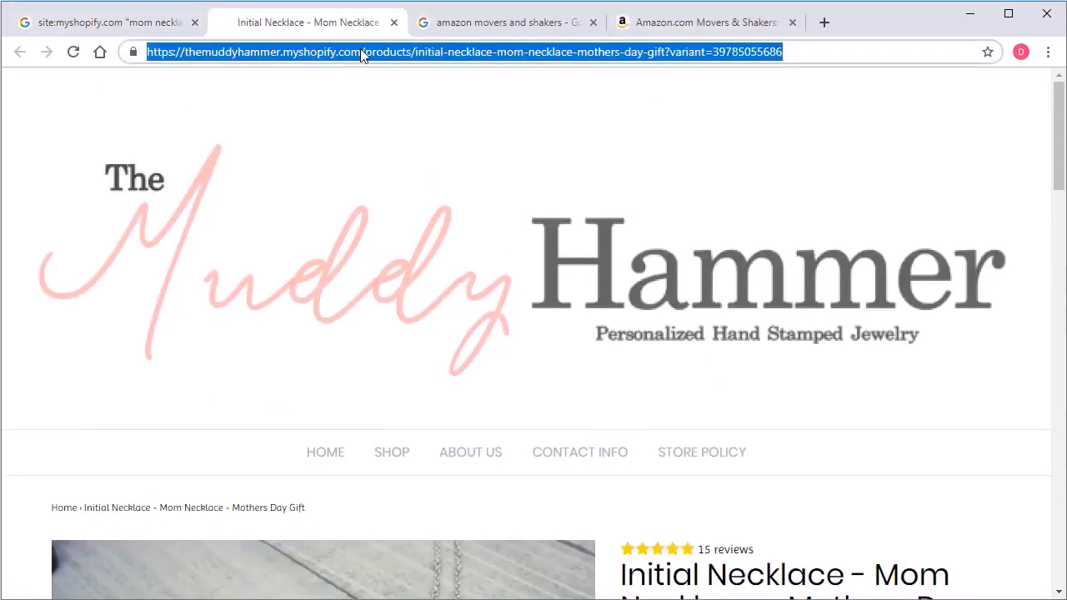
left_click(360, 50)
left_click(823, 52, "shift")
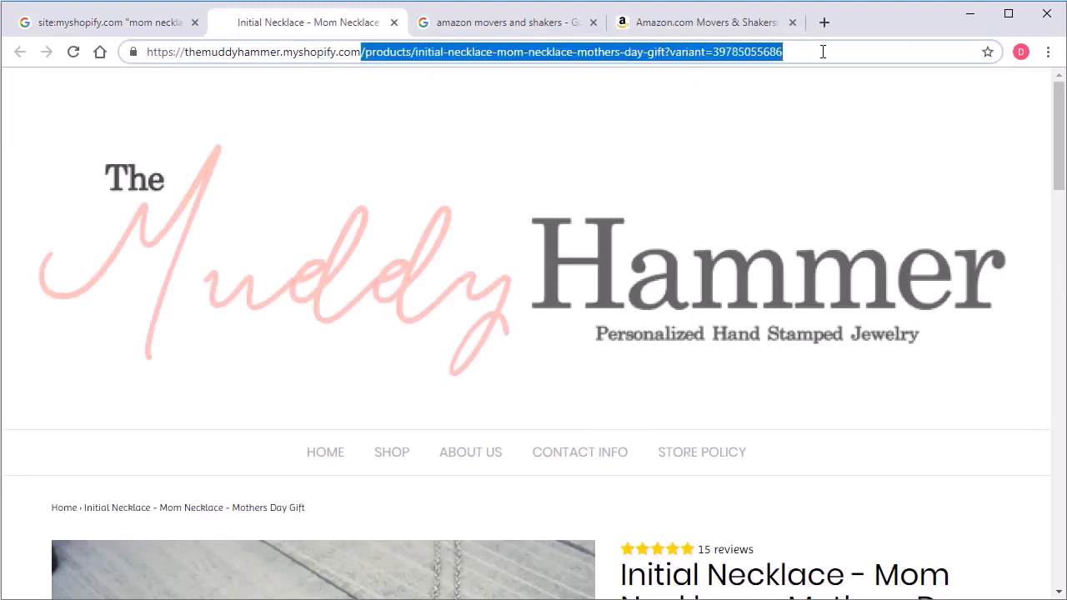
key("BackSpace")
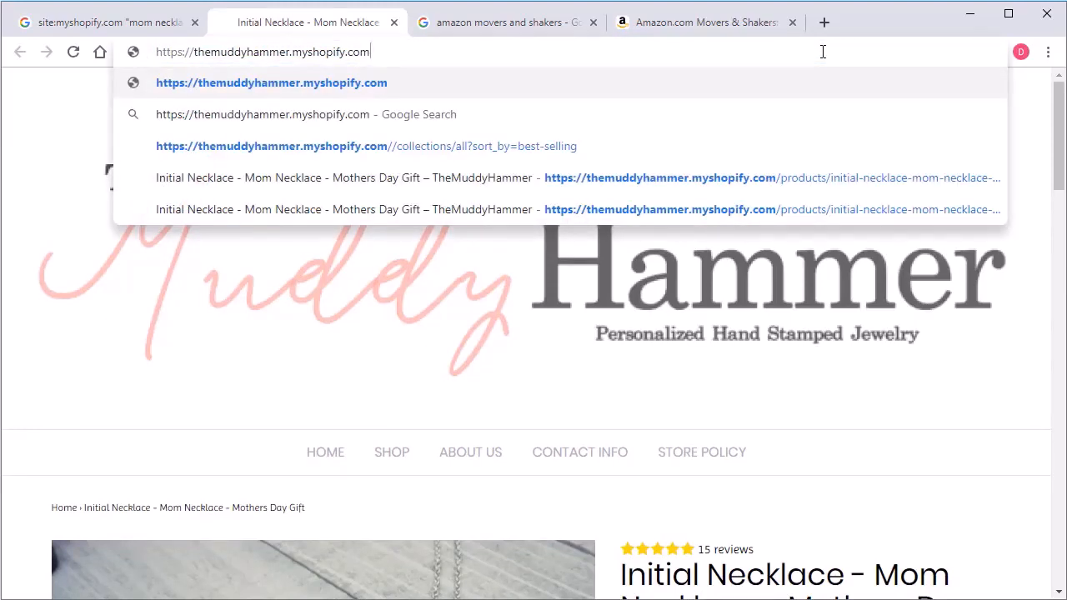
key("ctrl+z")
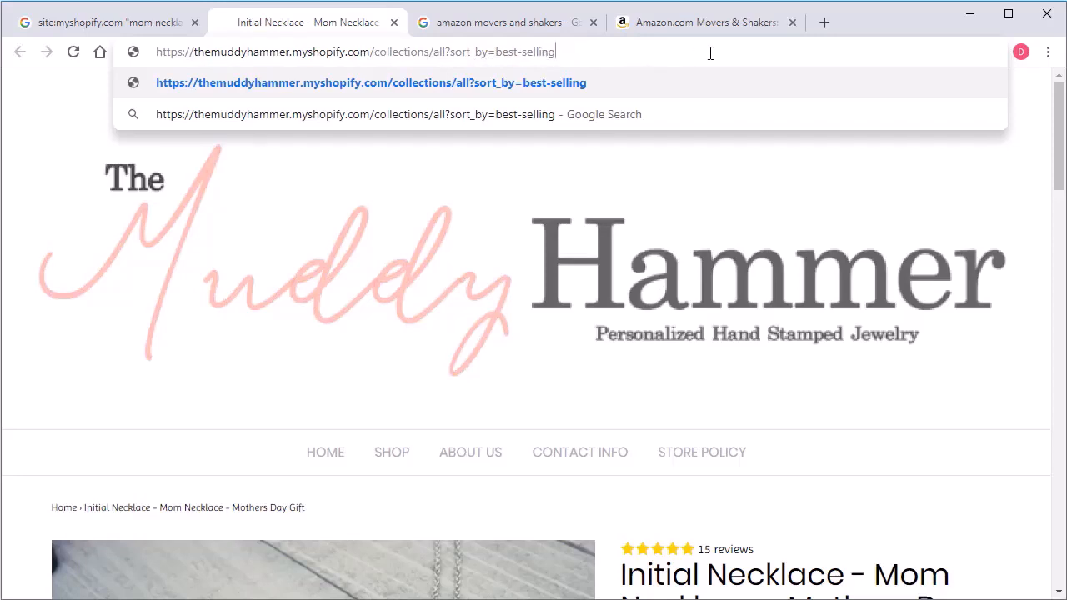
key("Return")
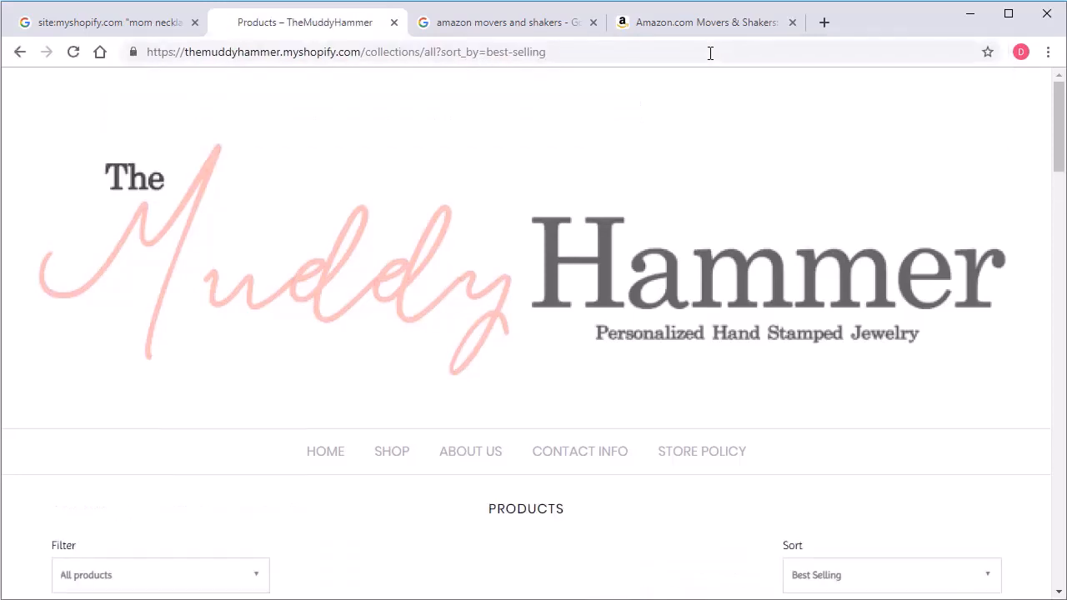
Browse TheMuddyHammer's products sorted by best selling.
scroll(658, 341, "down", 6)
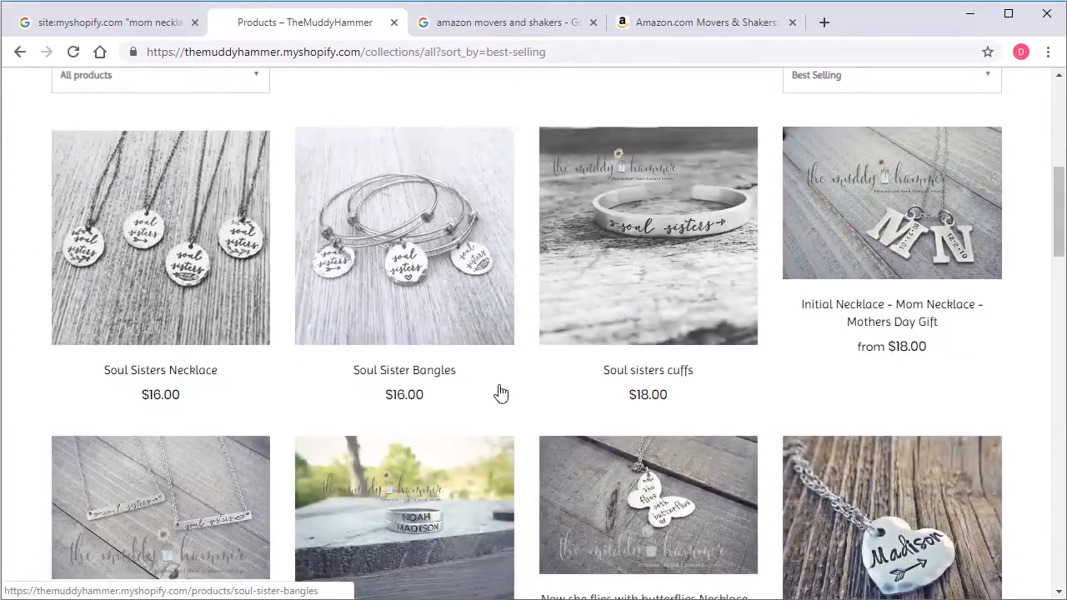
scroll(501, 400, "down", 5)
scroll(492, 501, "up", 7)
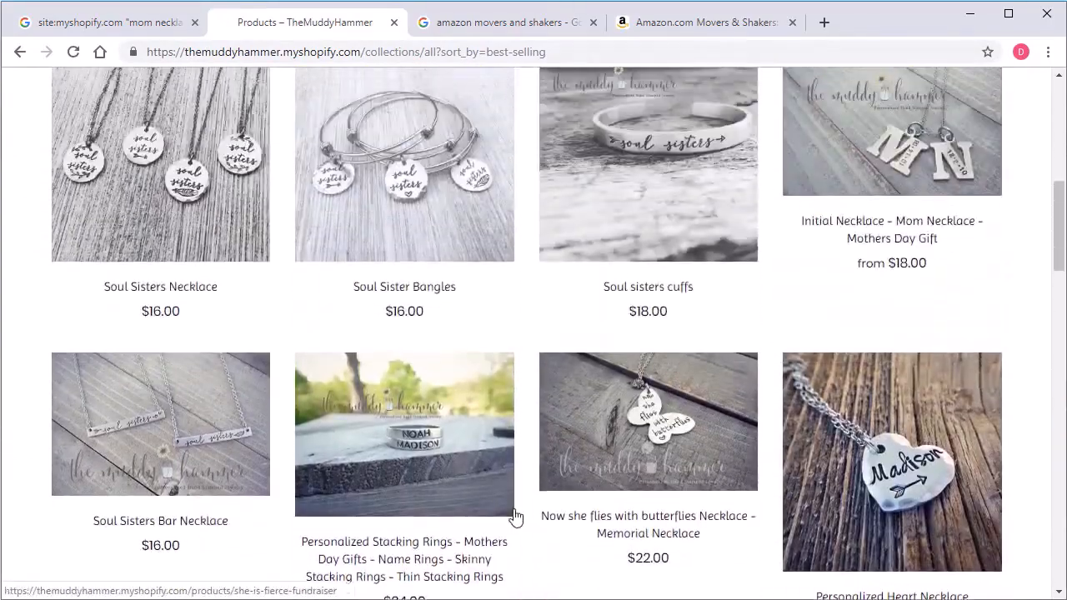
scroll(511, 508, "down", 5)
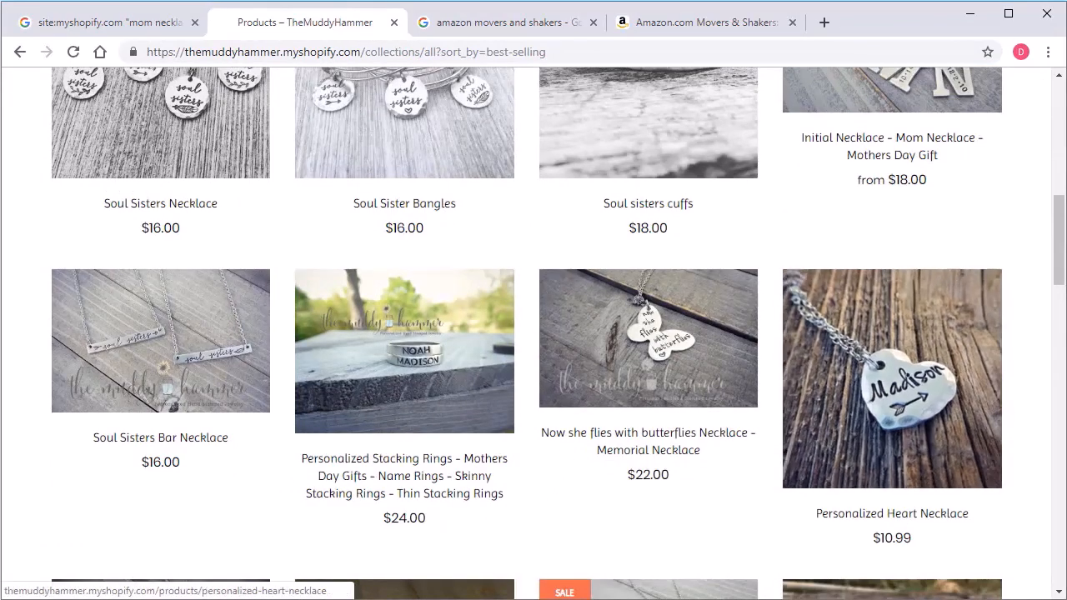
View the Google results for amazon movers and shakers, then browse Amazon's Movers & Shakers in Home & Kitchen.
key("ctrl+Tab")
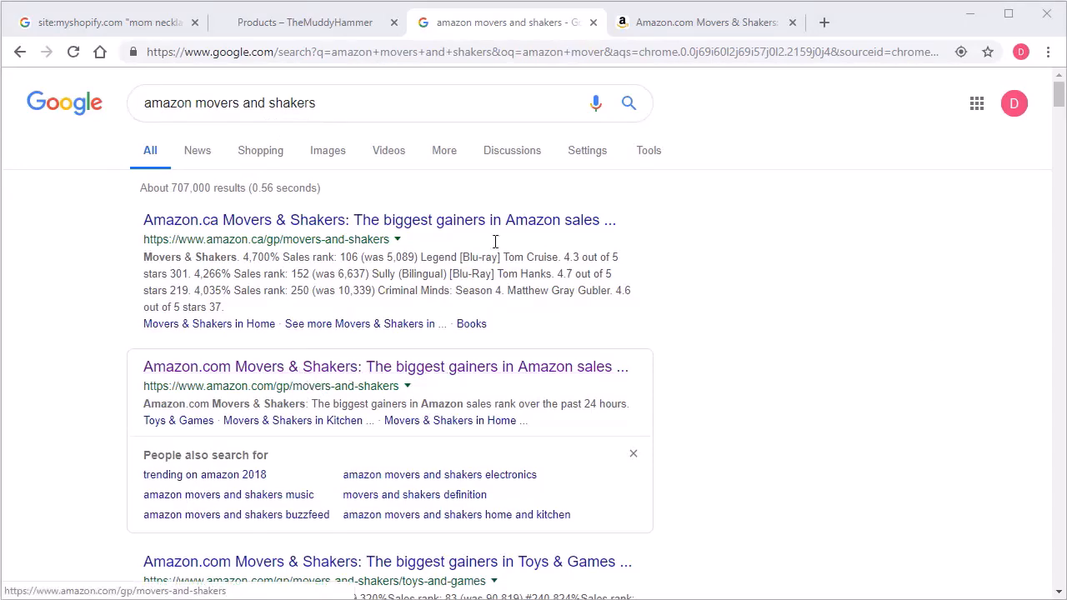
left_click(651, 23)
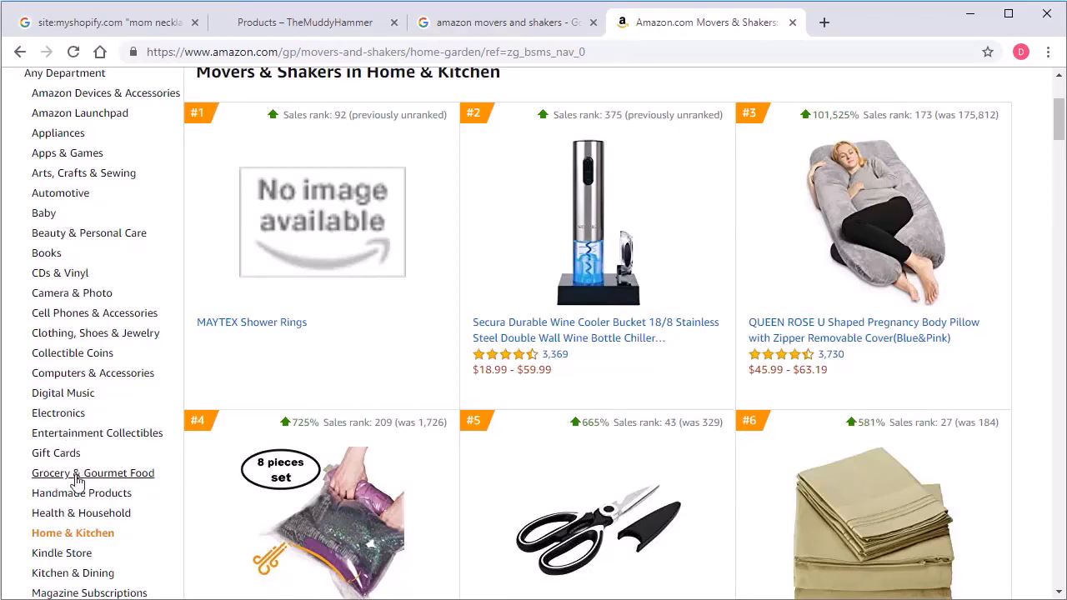
scroll(91, 453, "up", 1)
scroll(86, 388, "down", 1)
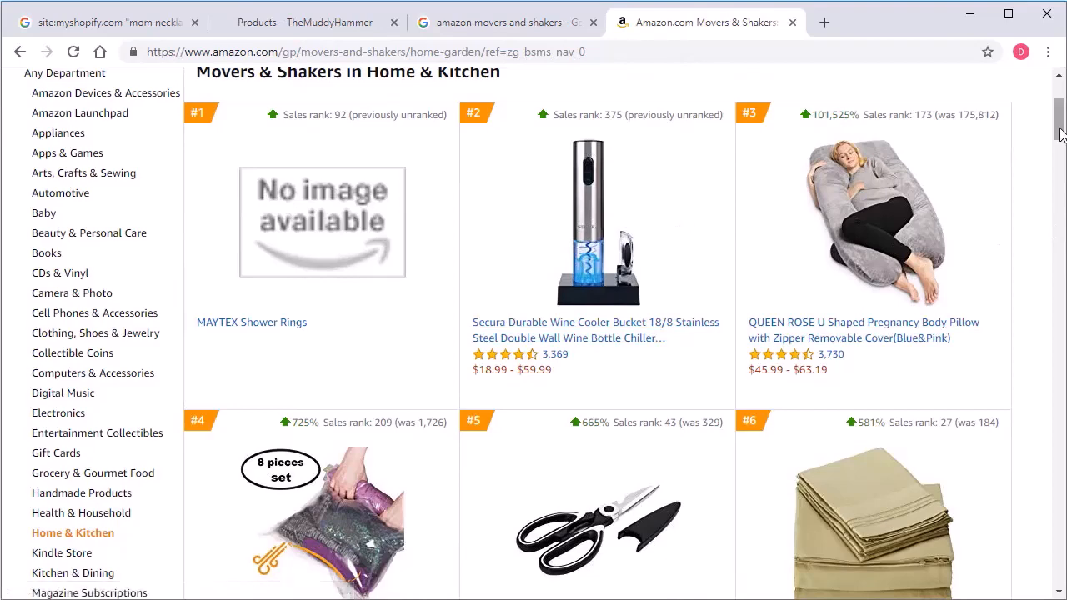
scroll(1062, 135, "up", 3)
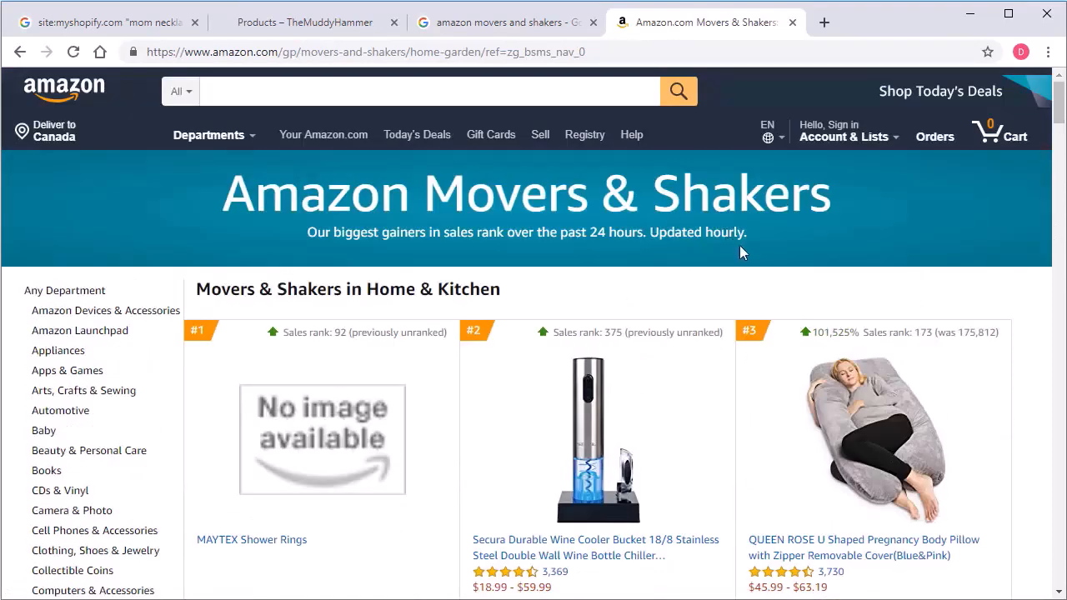
scroll(1059, 117, "down", 1)
left_click_drag(1061, 121, 1061, 126)
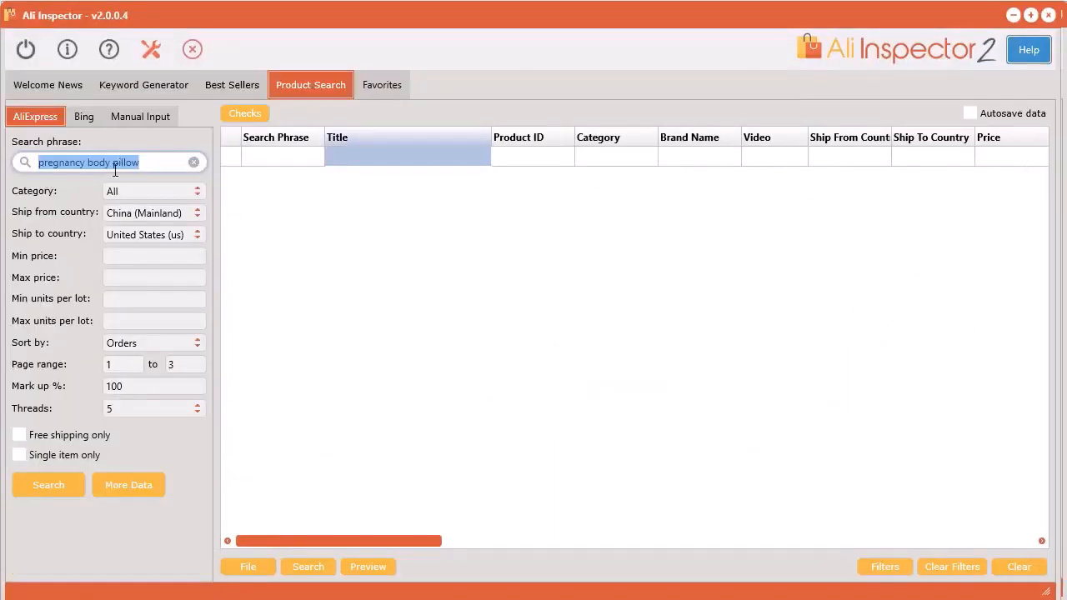
In Ali Inspector, run an AliExpress product search for "pregnancy body pillow" with pages 1 to 3 sorted by orders.
left_click(61, 472)
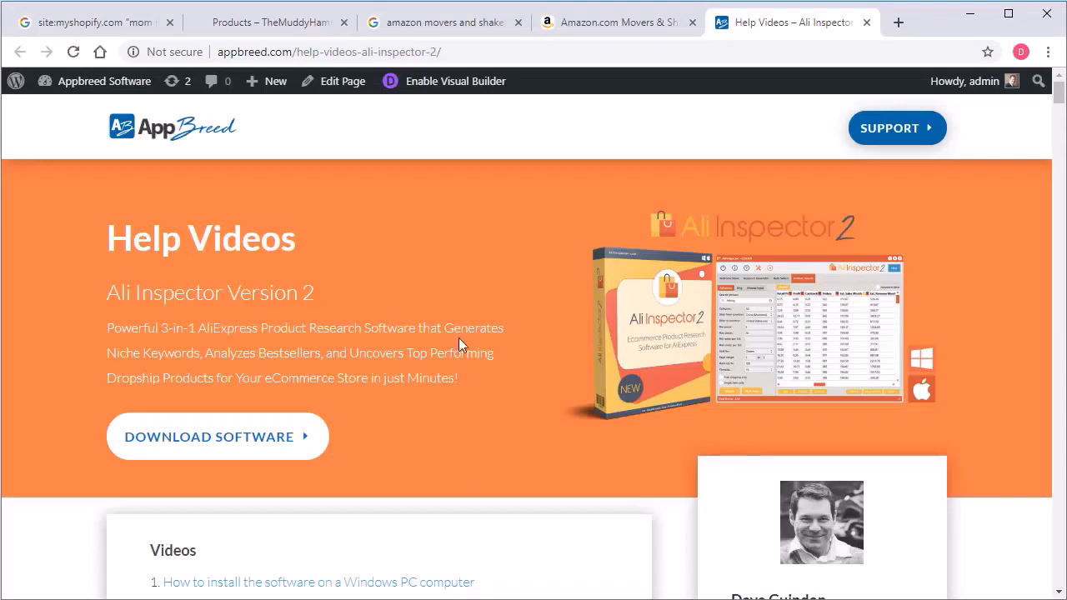
Look through the list of Ali Inspector 2 help videos on the AppBreed page in the browser.
scroll(462, 326, "down", 4)
scroll(538, 361, "down", 6)
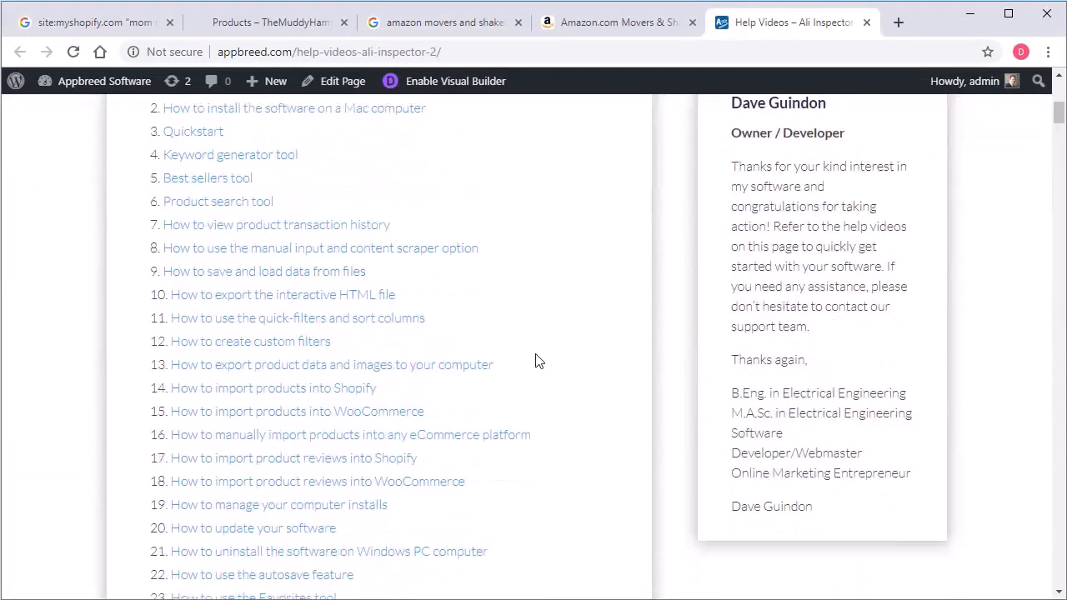
scroll(705, 382, "up", 10)
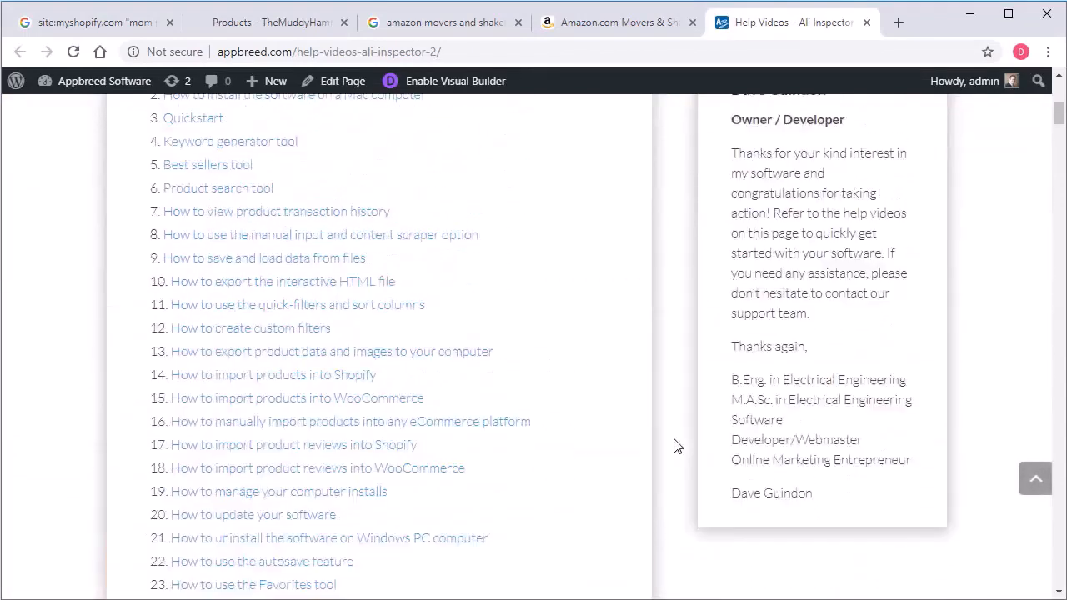